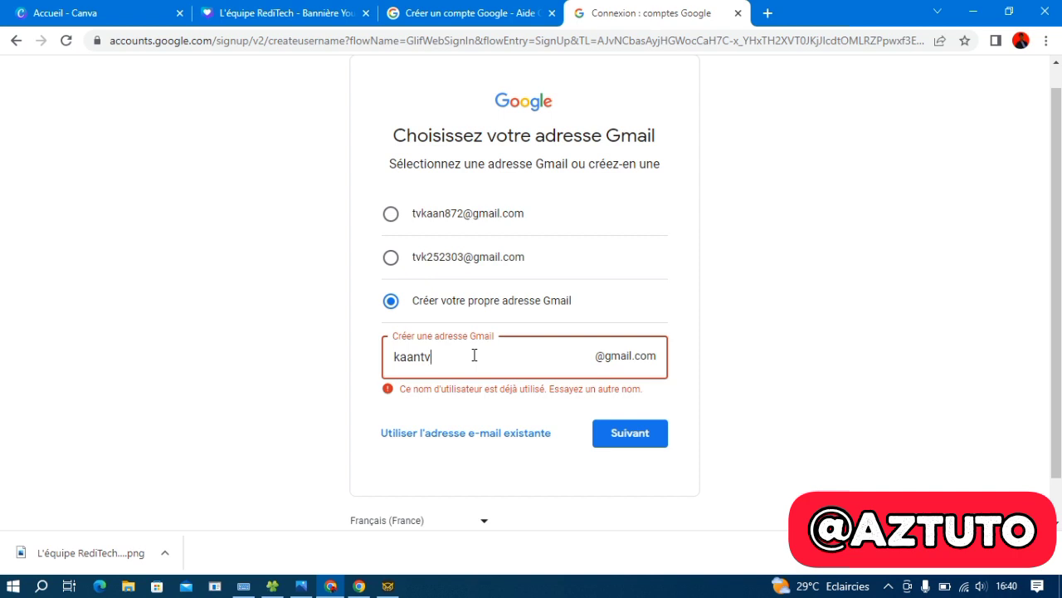
# Add '20' to the Gmail username, then set and confirm the account password
pyautogui.write('2023')
pyautogui.click(622, 433)
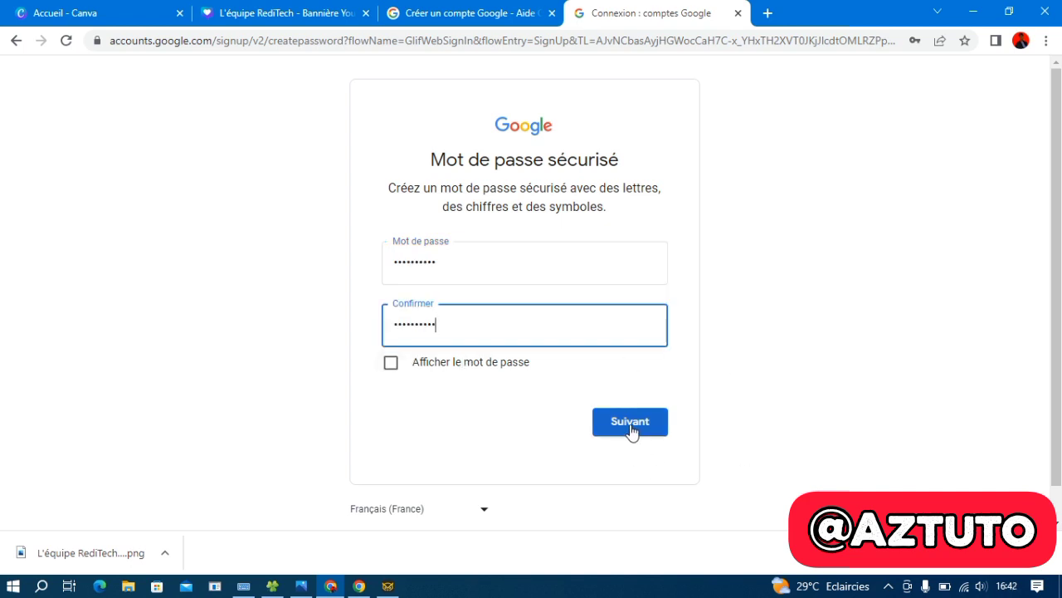
pyautogui.click(631, 424)
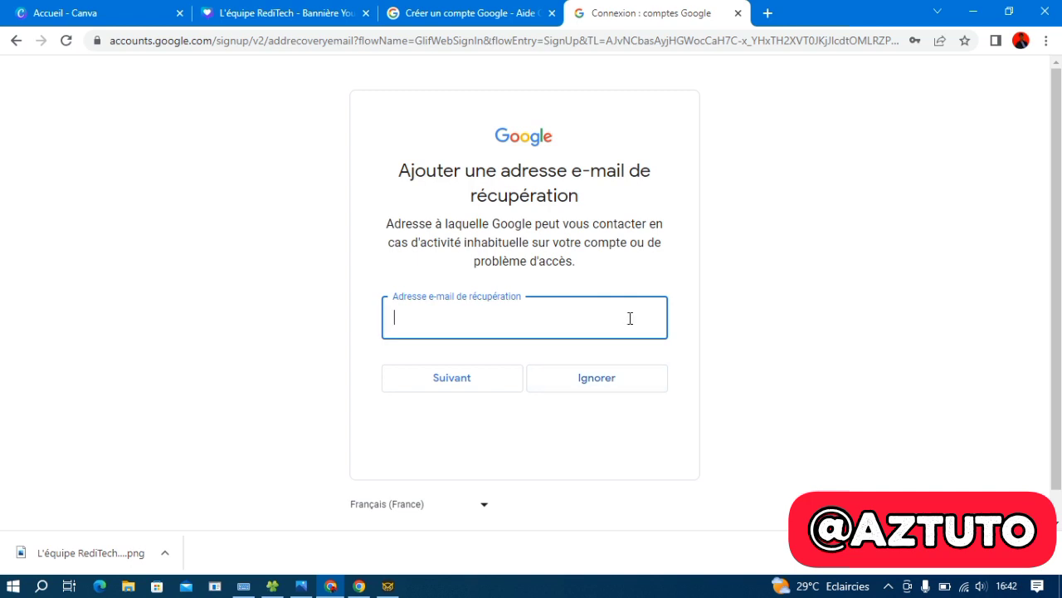
# Skip the recovery e-mail and phone number, decline the password bubble, and accept the terms
pyautogui.click(605, 384)
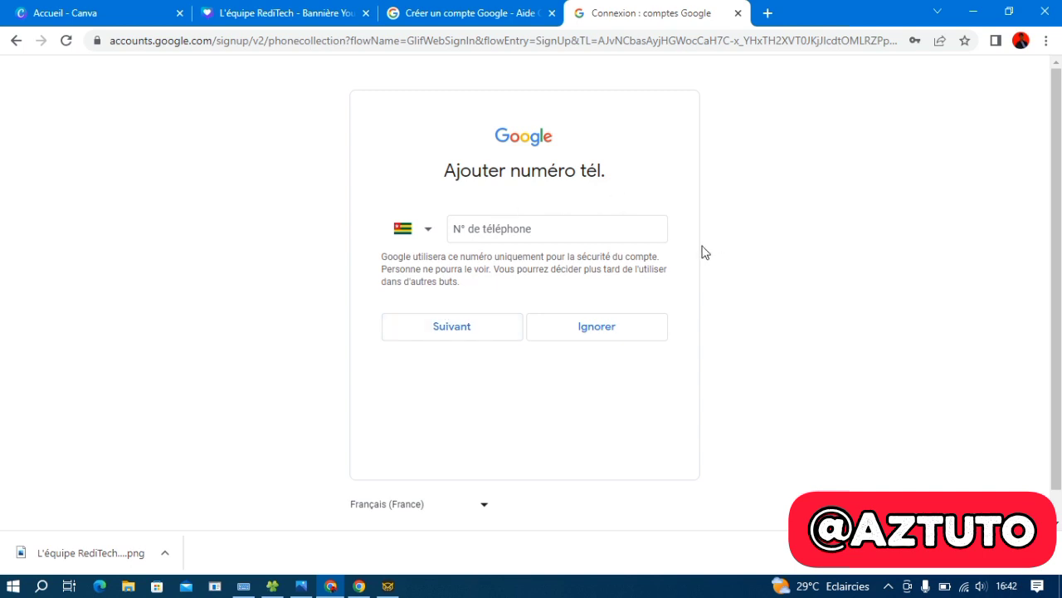
pyautogui.click(493, 227)
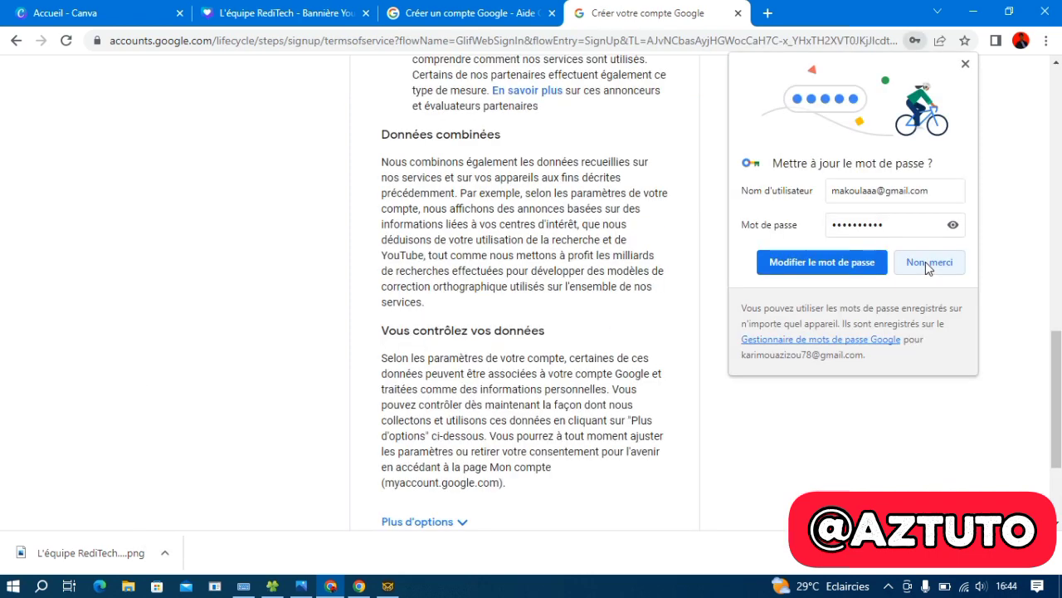
pyautogui.click(926, 264)
pyautogui.scroll(-2, 556, 336)
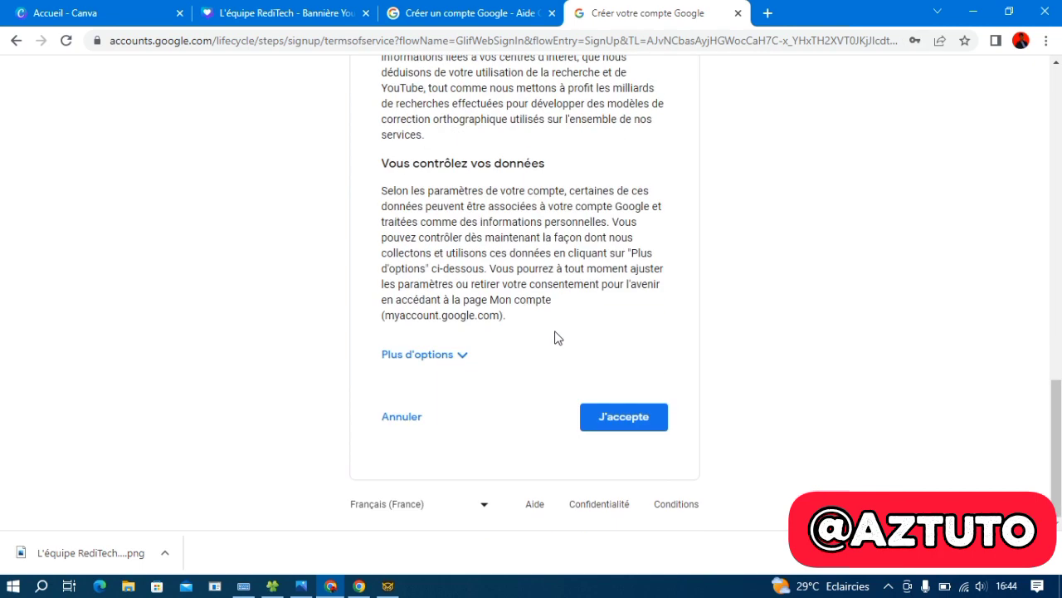
pyautogui.click(644, 422)
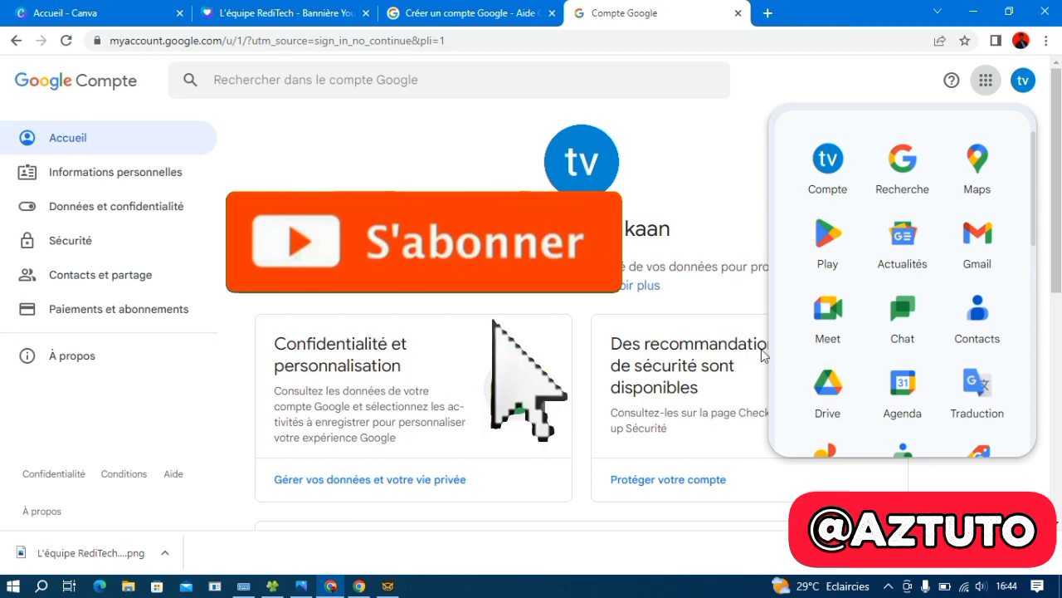
# Look over the new tv kaan account page, then open its profile panel to sign in to Chrome
pyautogui.scroll(-3, 688, 349)
pyautogui.scroll(-3, 688, 349)
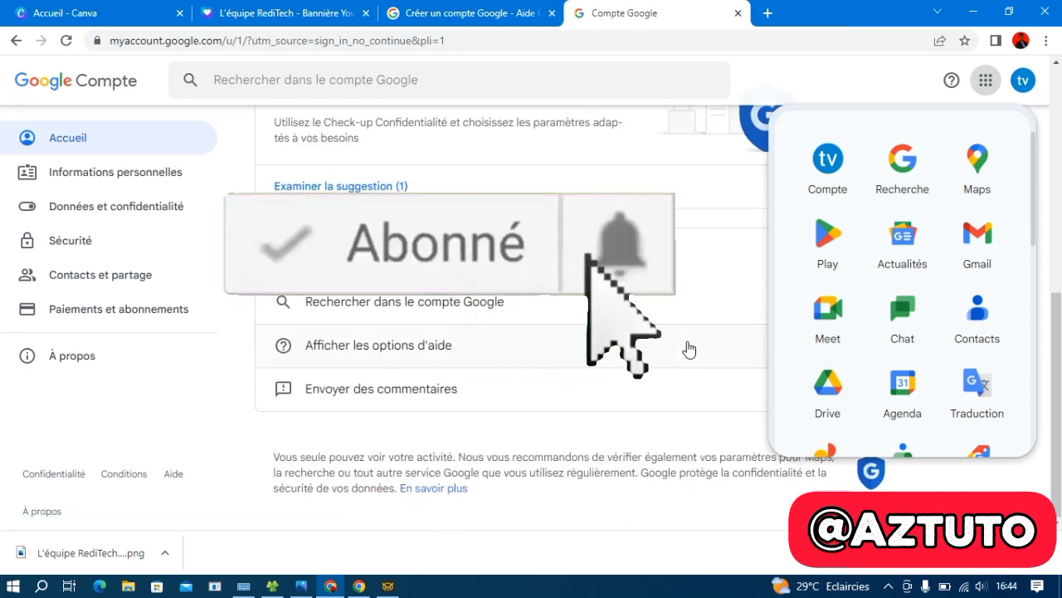
pyautogui.scroll(6, 688, 348)
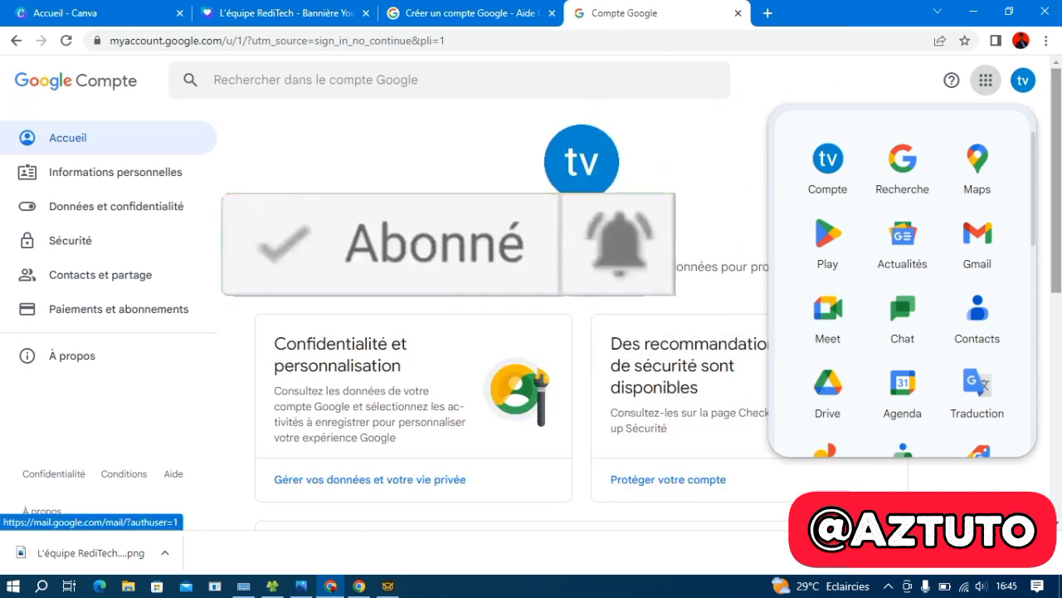
pyautogui.scroll(-5, 958, 301)
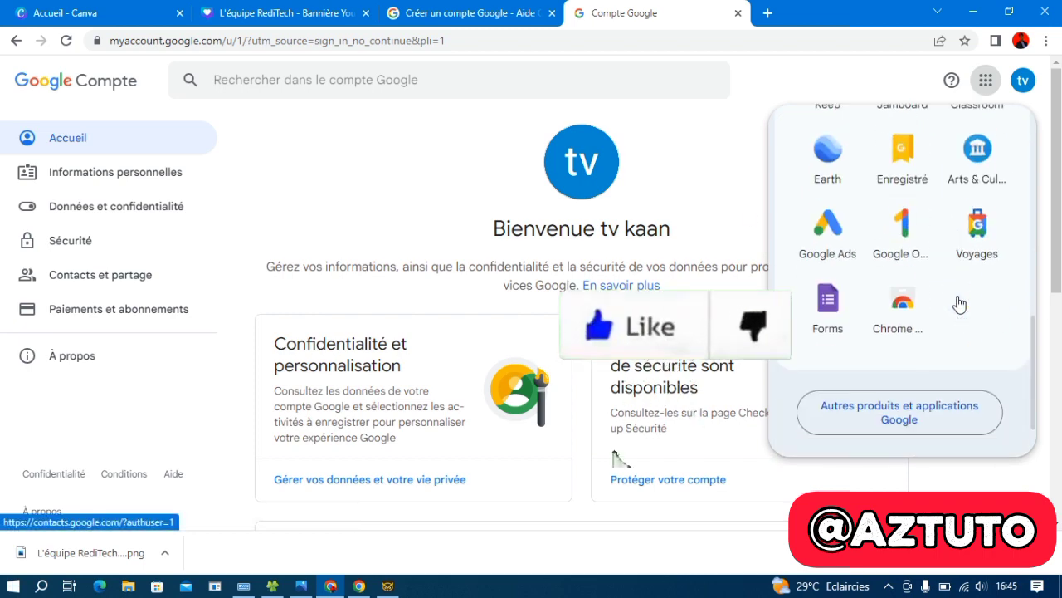
pyautogui.scroll(6, 958, 301)
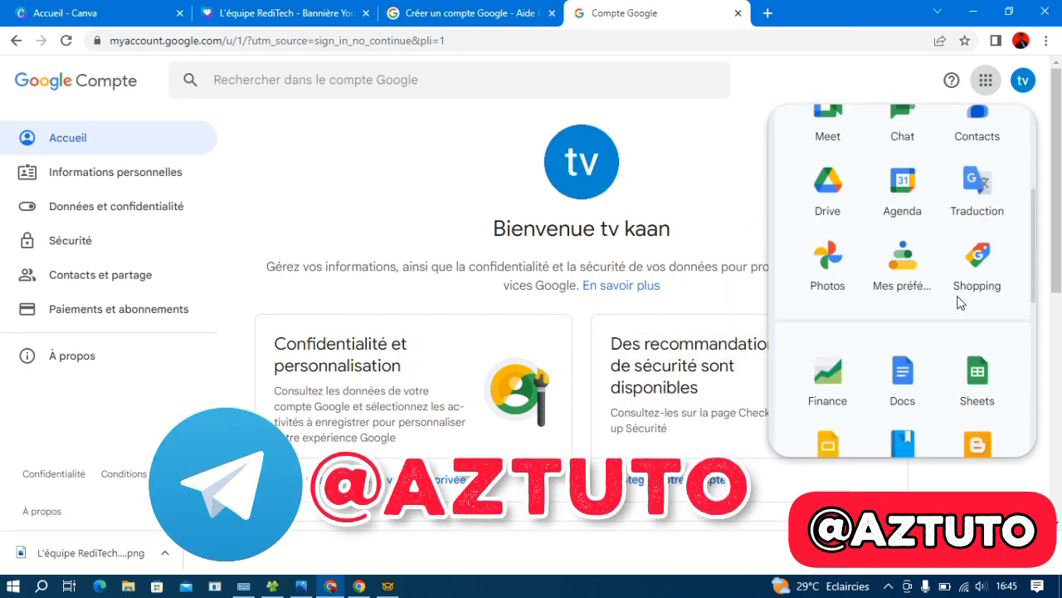
pyautogui.click(1023, 81)
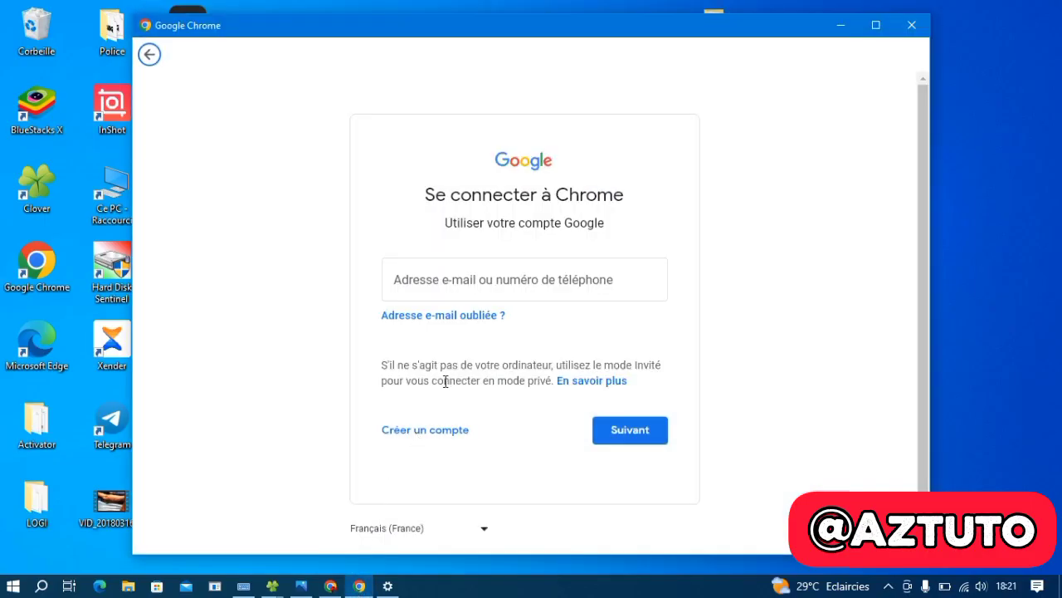
pyautogui.click(456, 284)
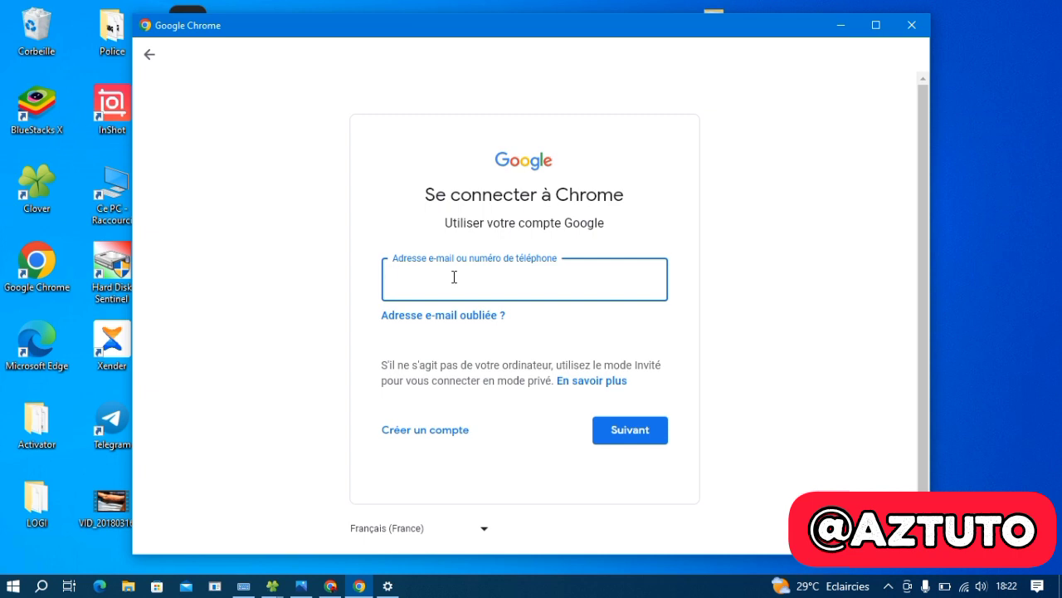
pyautogui.click(243, 586)
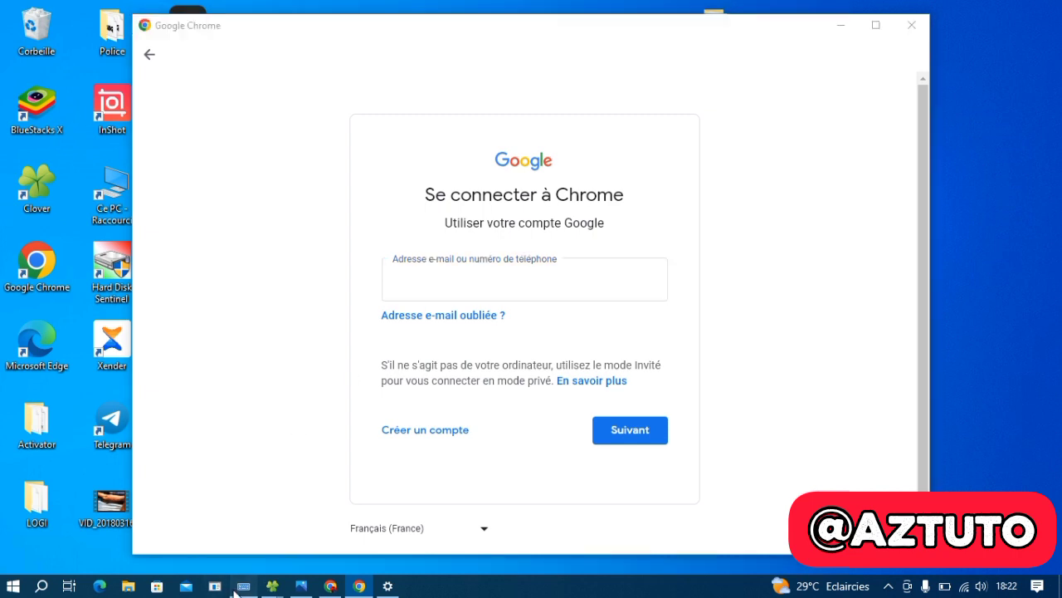
pyautogui.click(434, 488)
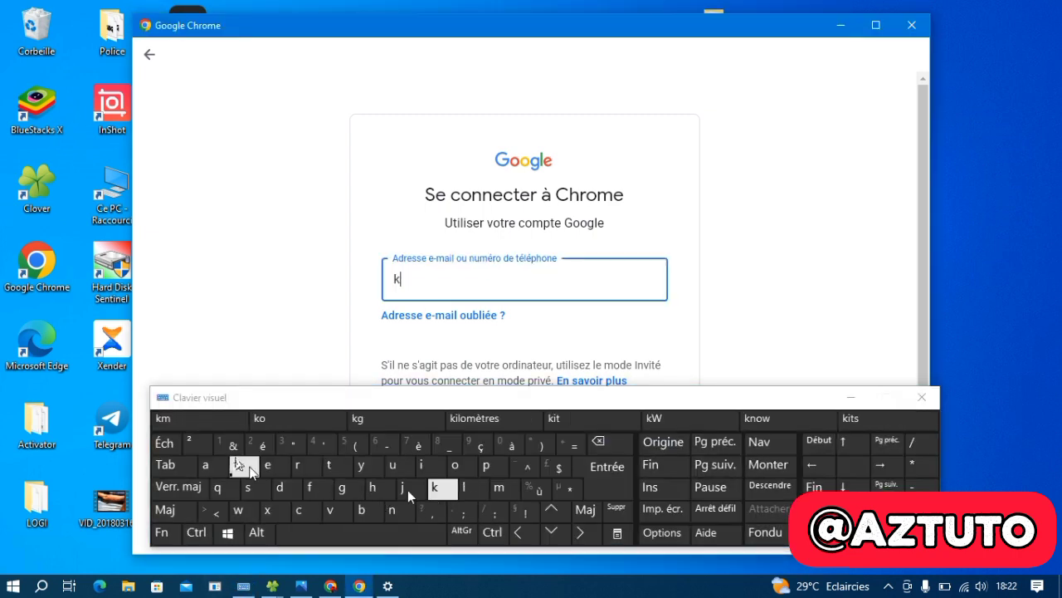
pyautogui.click(206, 465)
pyautogui.click(206, 466)
pyautogui.click(407, 512)
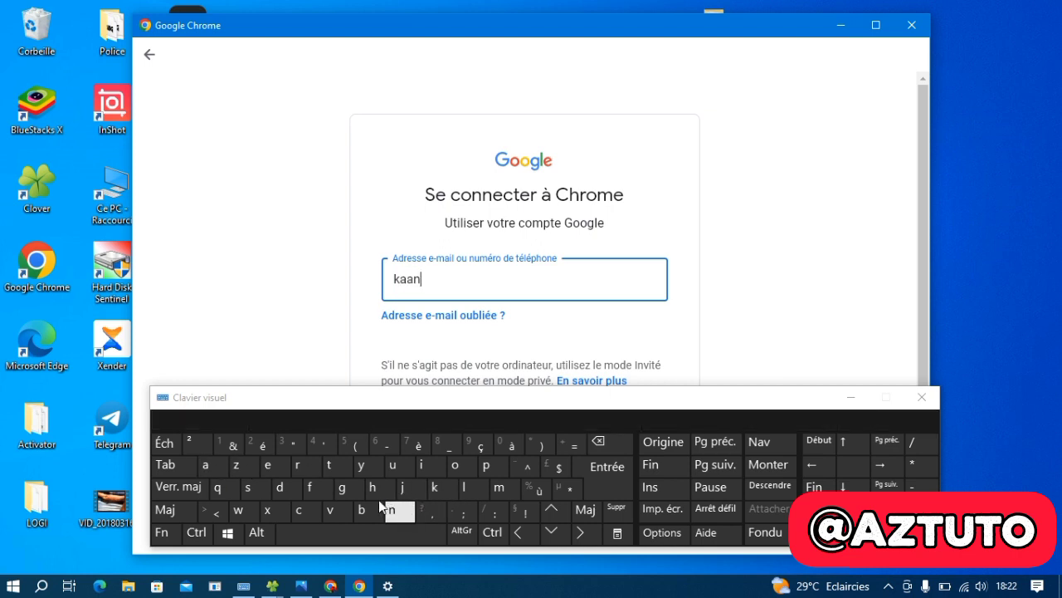
pyautogui.click(332, 467)
pyautogui.click(334, 513)
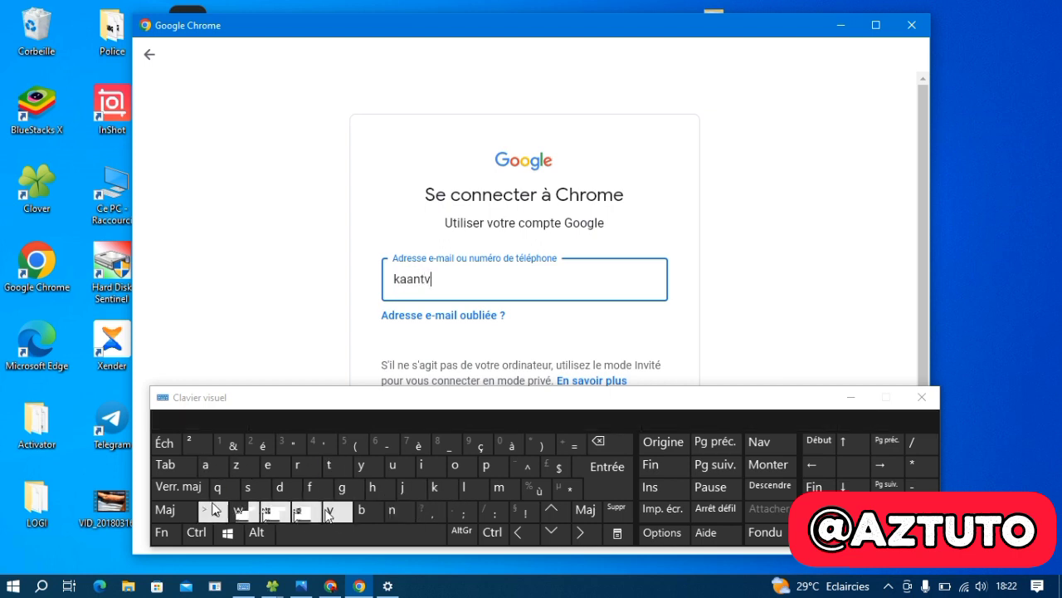
pyautogui.click(469, 541)
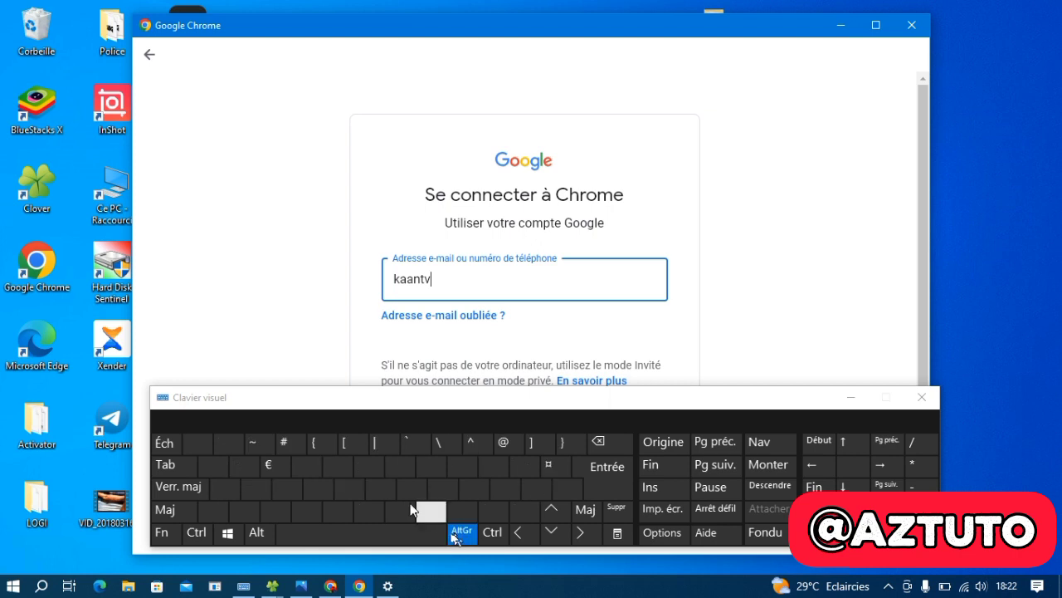
pyautogui.click(498, 448)
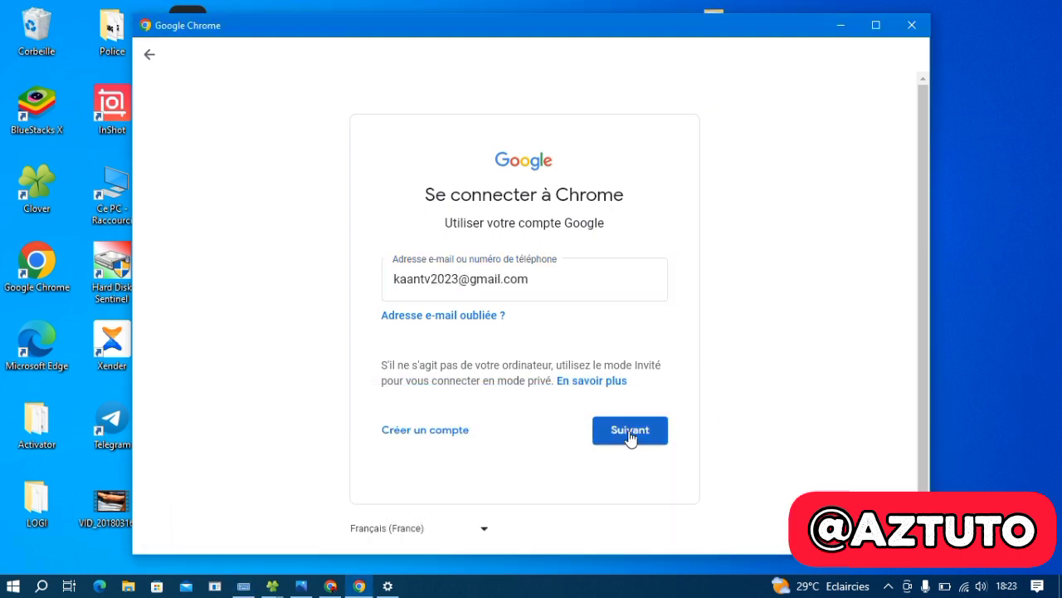
# Submit the address and the account password to sign in to Chrome
pyautogui.click(628, 434)
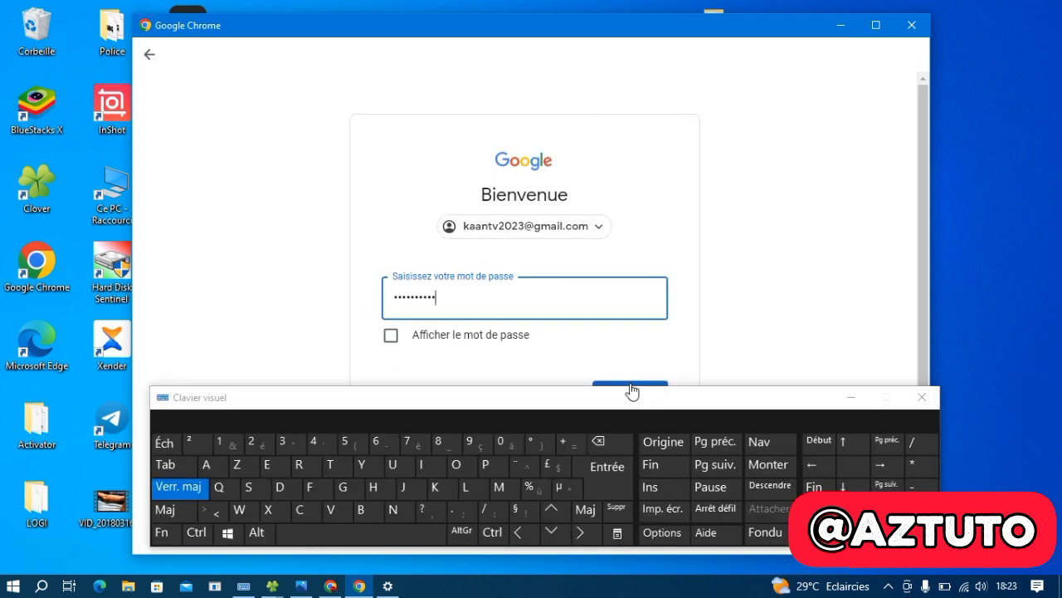
pyautogui.click(630, 389)
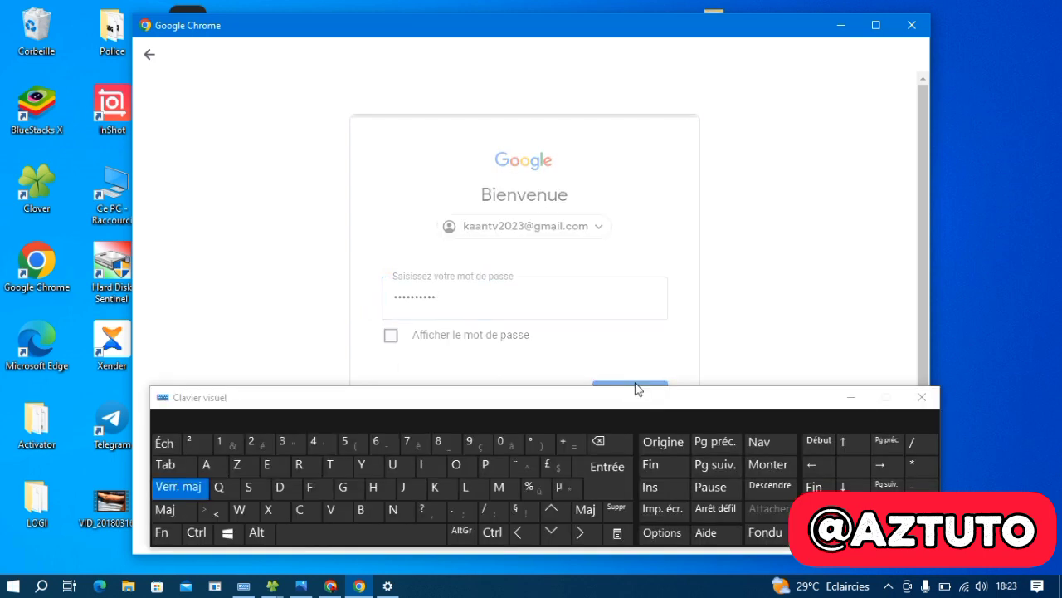
pyautogui.click(851, 399)
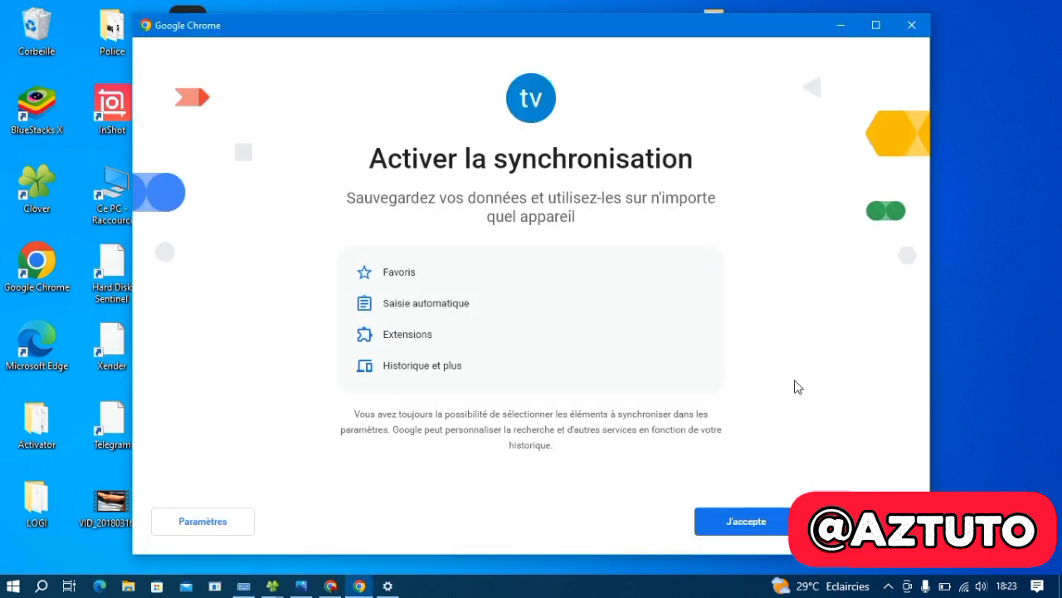
# Turn on sync, search Google for 'youtube', and open YouTube in a maximized window
pyautogui.click(747, 521)
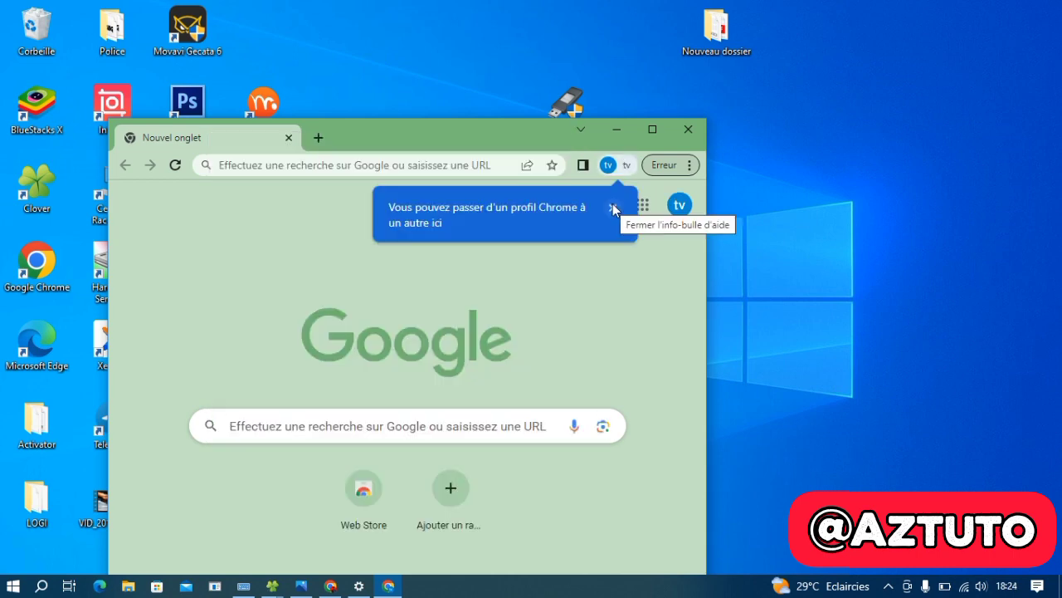
pyautogui.click(613, 207)
pyautogui.click(432, 426)
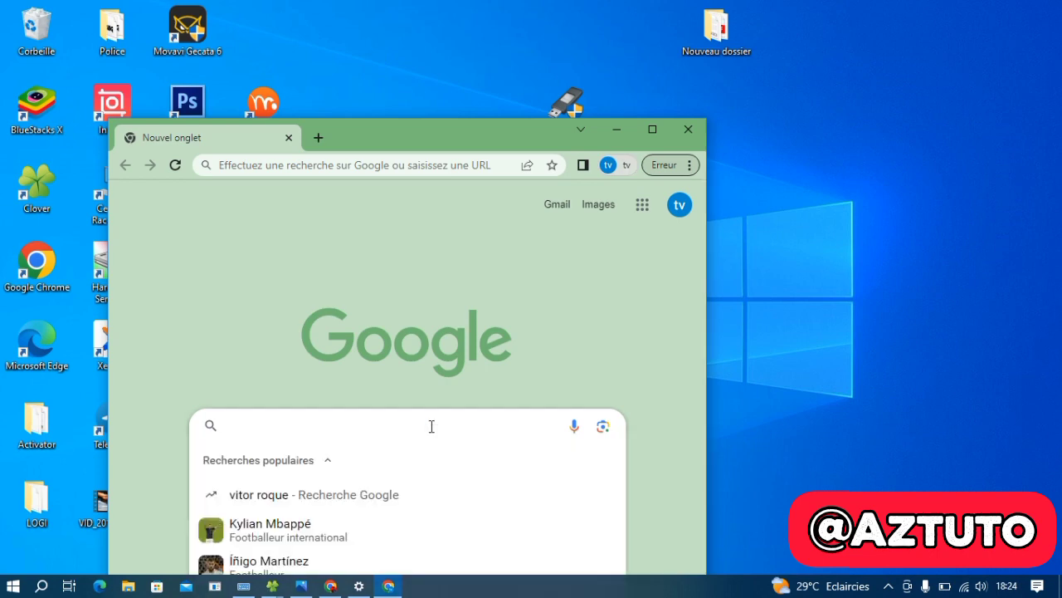
pyautogui.write('YOUTU')
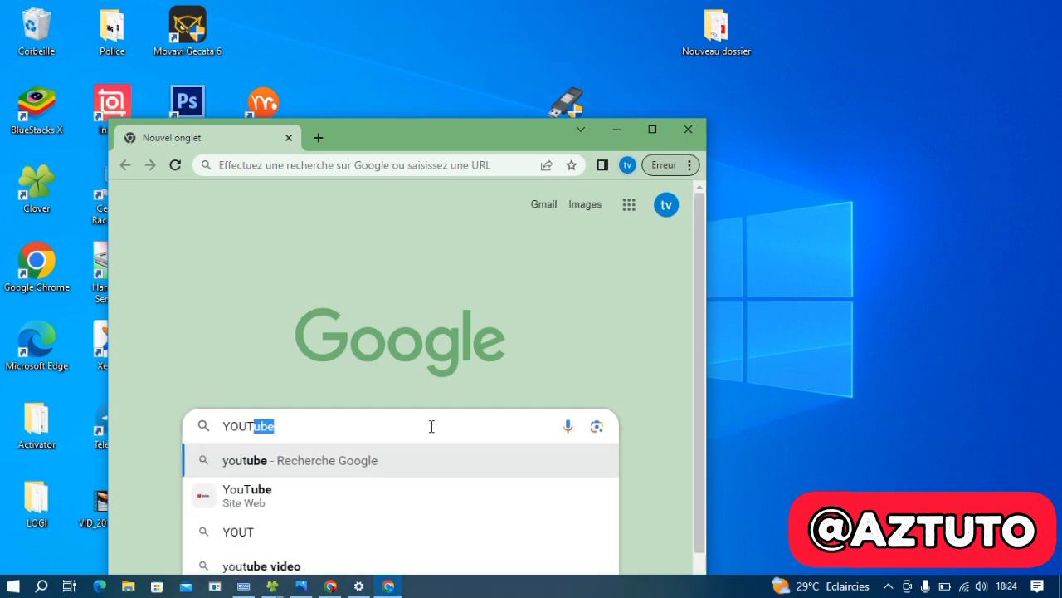
pyautogui.click(241, 461)
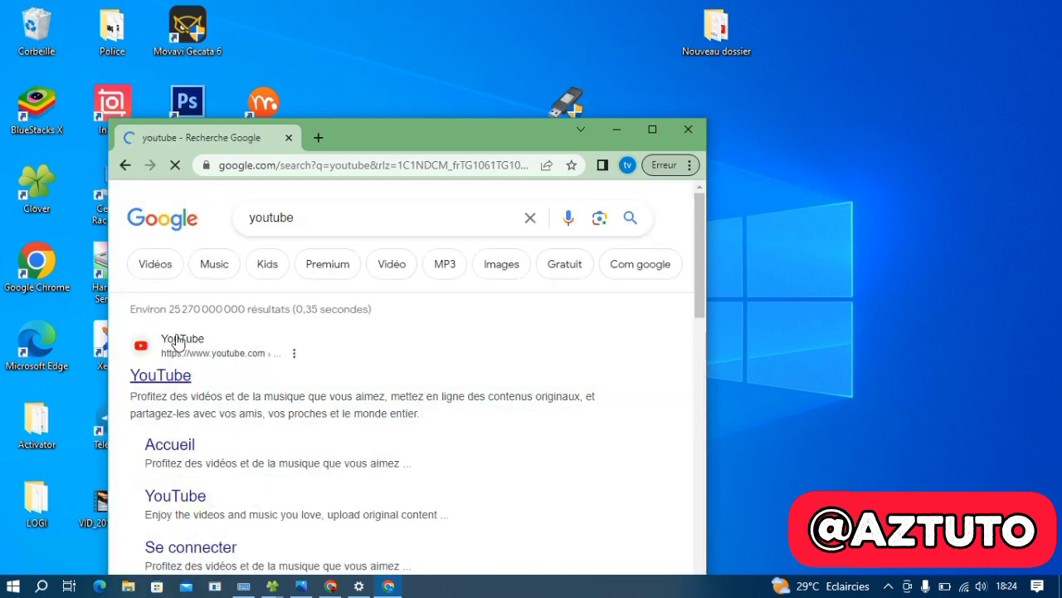
pyautogui.click(177, 342)
pyautogui.click(652, 128)
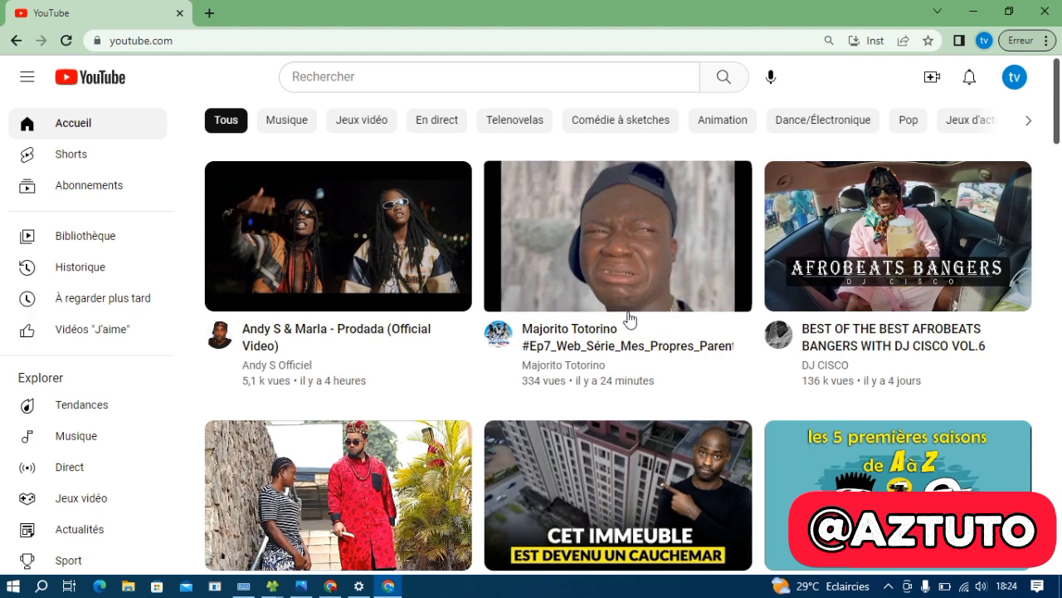
# Start creating a YouTube channel, allow YouTube notifications, and erase the suggested channel name
pyautogui.click(1013, 80)
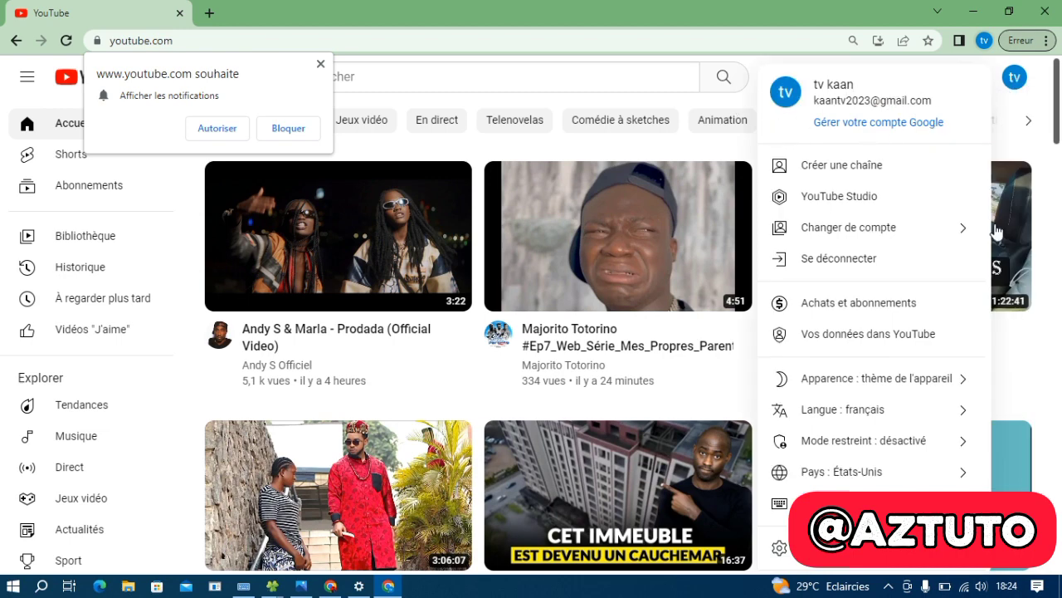
pyautogui.click(866, 170)
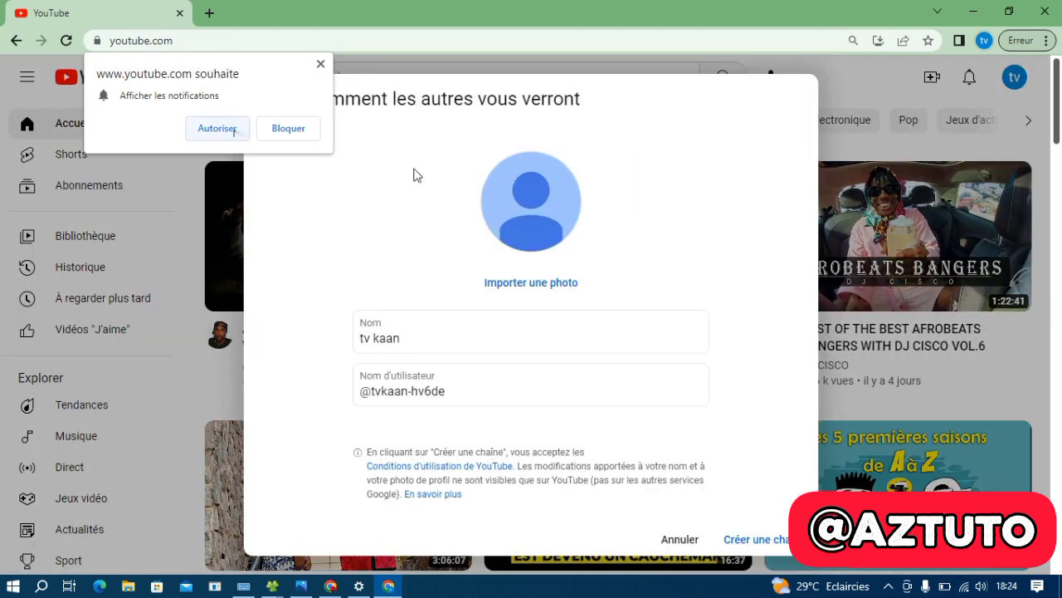
pyautogui.click(227, 131)
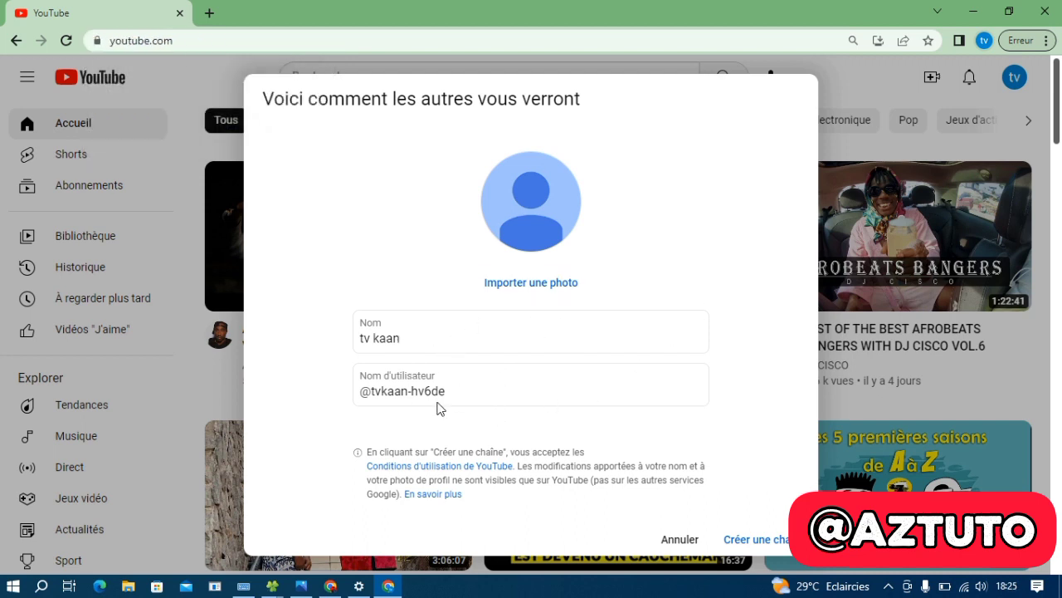
pyautogui.doubleClick(392, 338)
pyautogui.click(479, 343)
pyautogui.press('BackSpace')
pyautogui.press('BackSpace')
pyautogui.press('BackSpace')
pyautogui.press('BackSpace')
pyautogui.press('BackSpace')
pyautogui.press('BackSpace')
pyautogui.press('BackSpace')
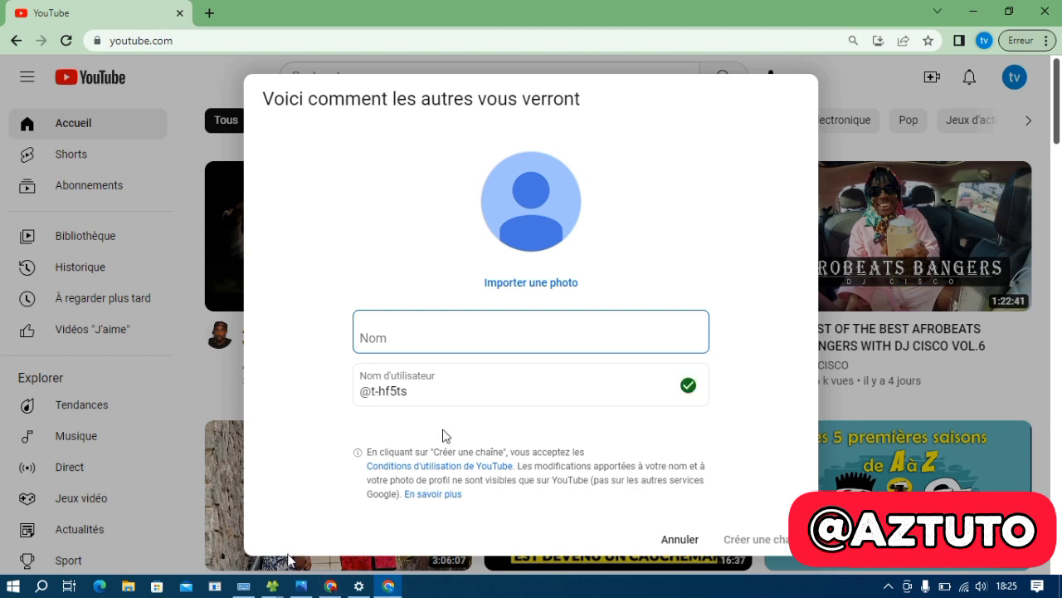
pyautogui.click(219, 587)
# Dismiss the broken shortcut warning and bring up the on-screen keyboard
pyautogui.moveTo(244, 592)
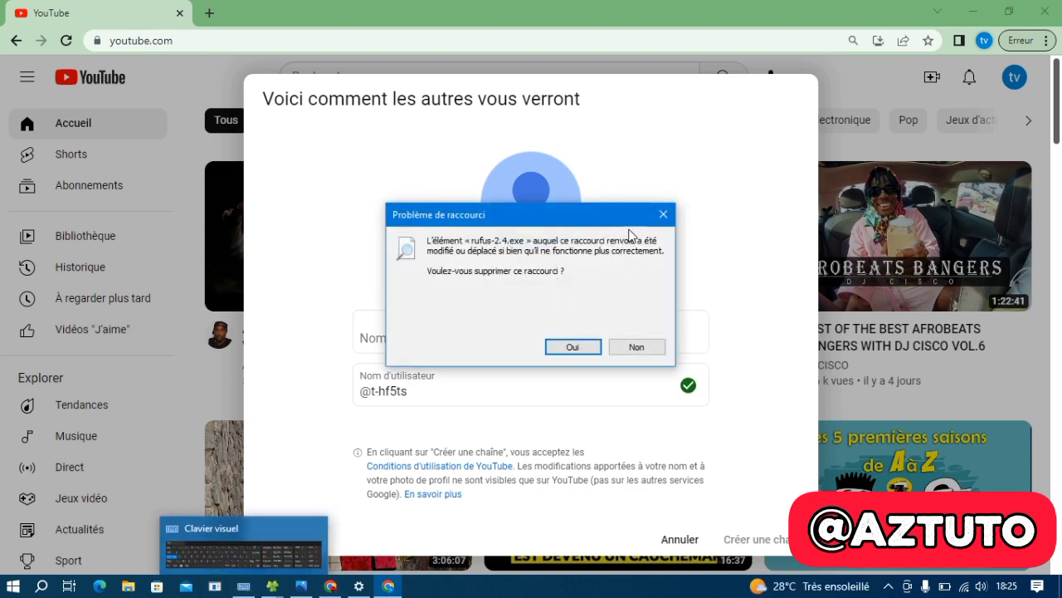
pyautogui.click(663, 214)
pyautogui.click(244, 586)
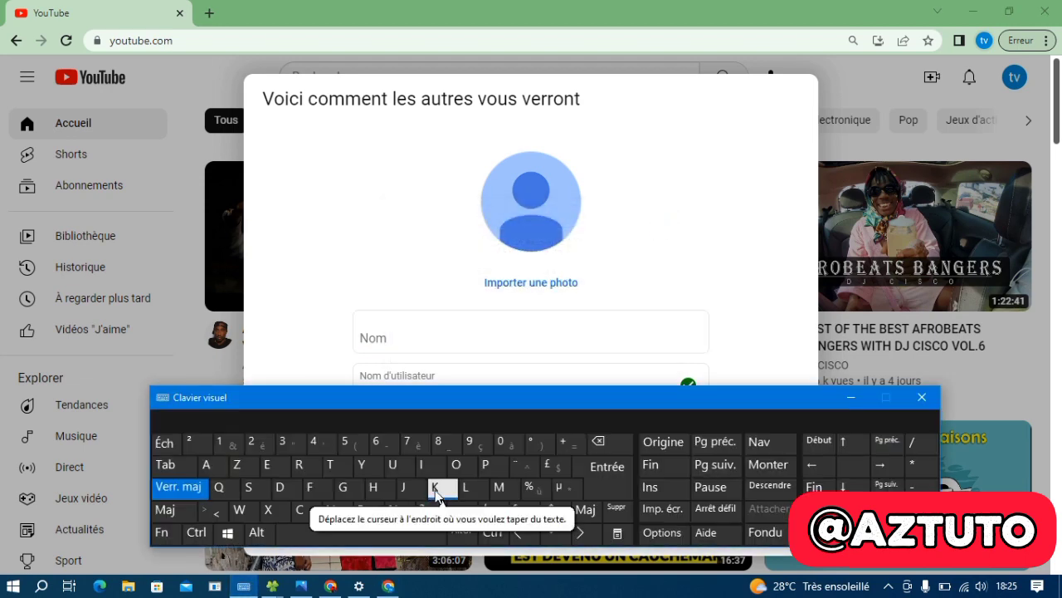
# Type 'KAAN TV' into the channel name field
pyautogui.click(429, 347)
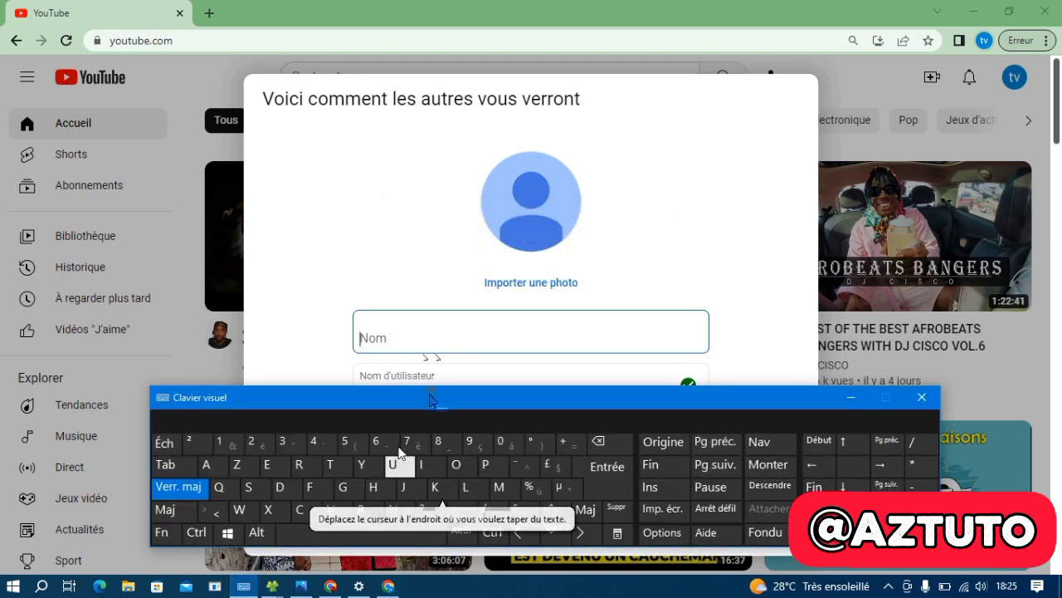
pyautogui.click(435, 487)
pyautogui.click(212, 470)
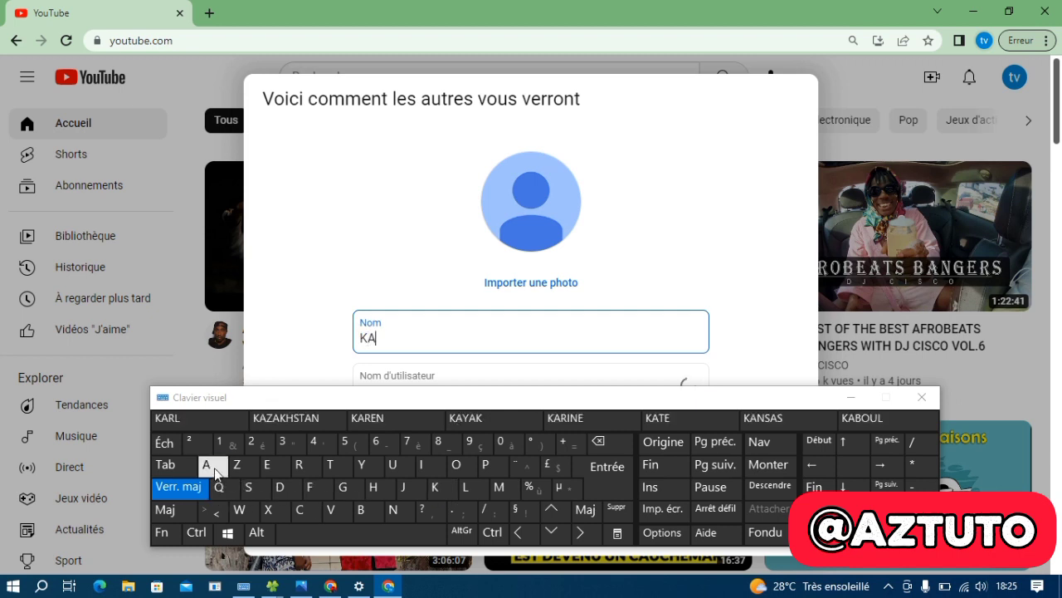
pyautogui.click(212, 470)
pyautogui.click(213, 469)
pyautogui.click(606, 447)
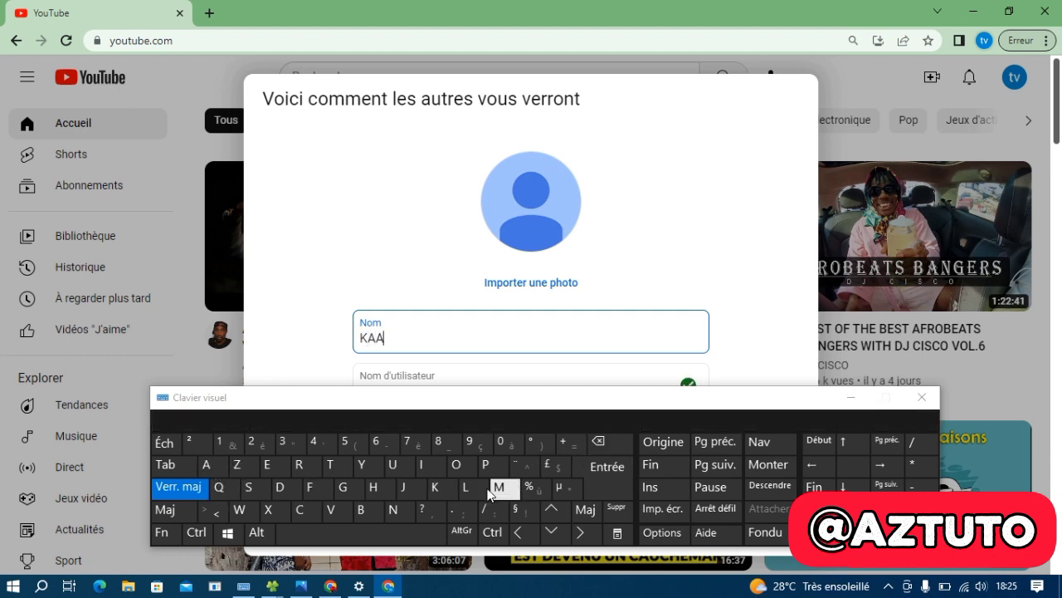
pyautogui.click(393, 509)
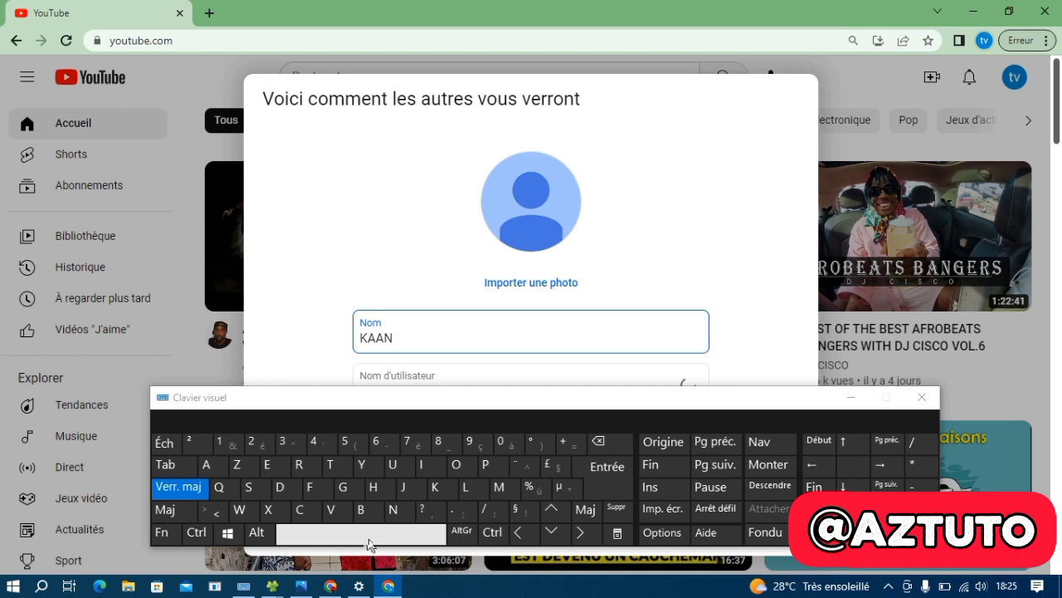
pyautogui.click(365, 536)
pyautogui.click(332, 464)
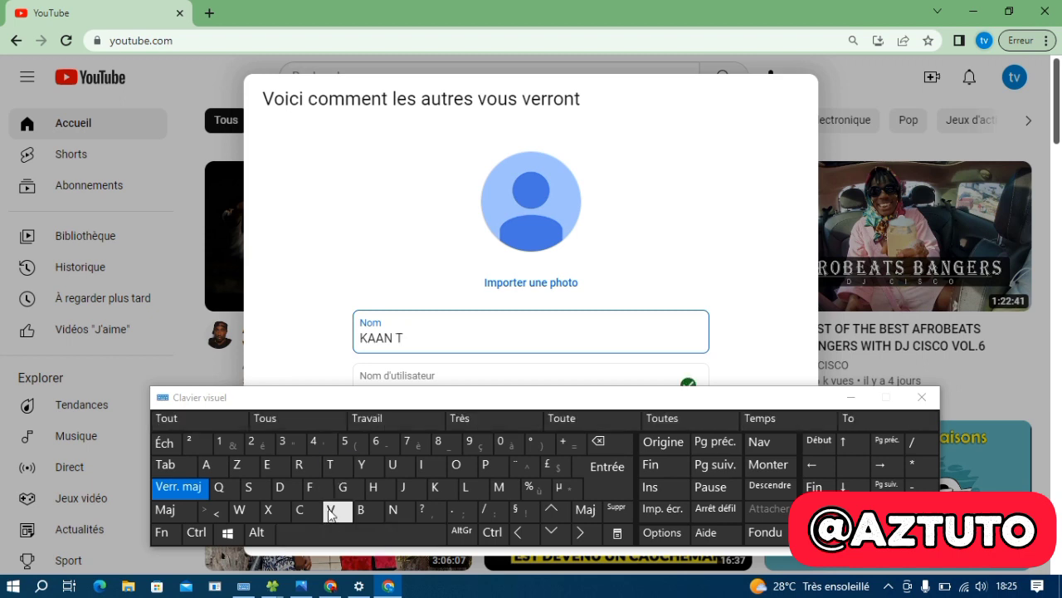
pyautogui.click(329, 509)
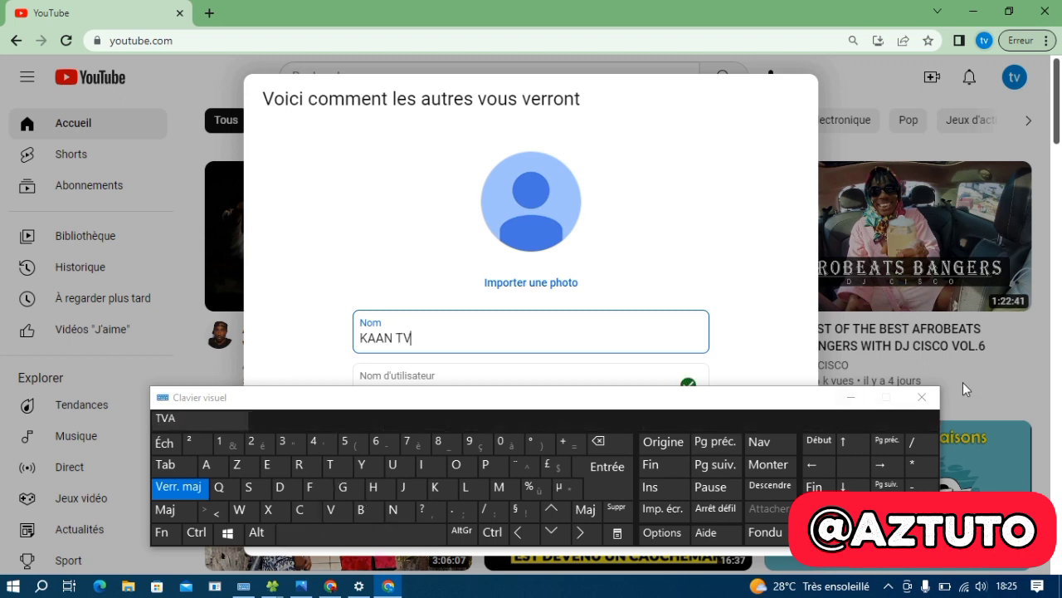
# Delete the random suffix from the suggested channel handle
pyautogui.click(848, 401)
pyautogui.moveTo(463, 391); pyautogui.dragTo(422, 400)
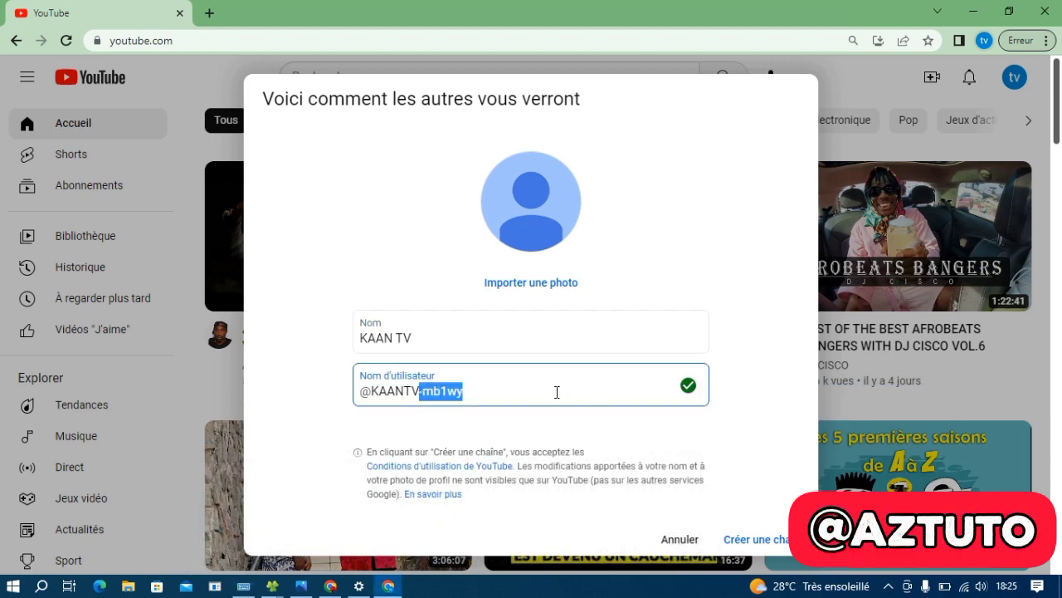
pyautogui.press('BackSpace')
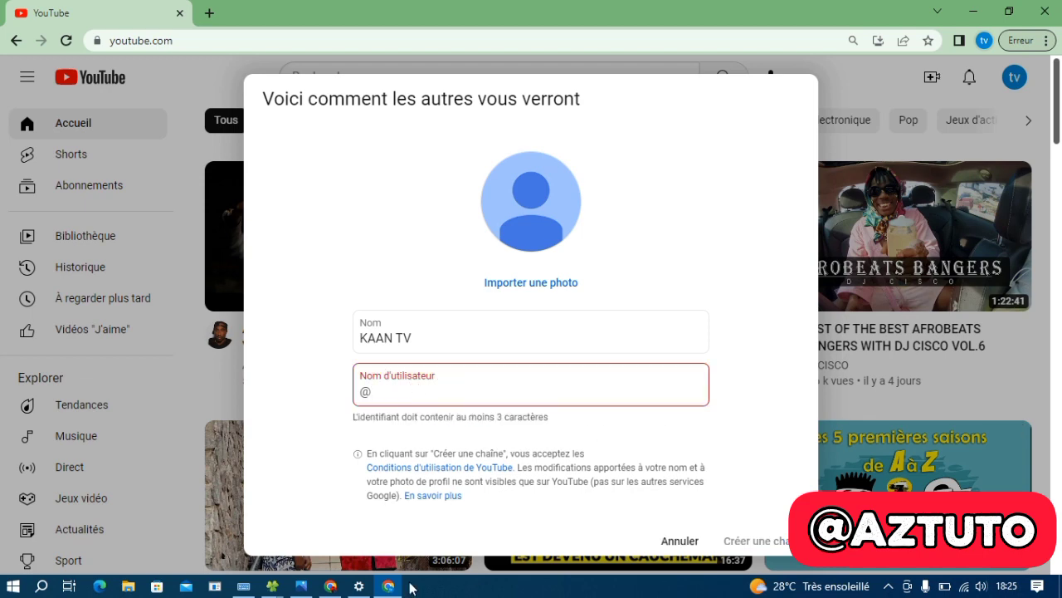
# Set the handle to 'kaantv2023' and create the KAAN TV channel
pyautogui.click(242, 586)
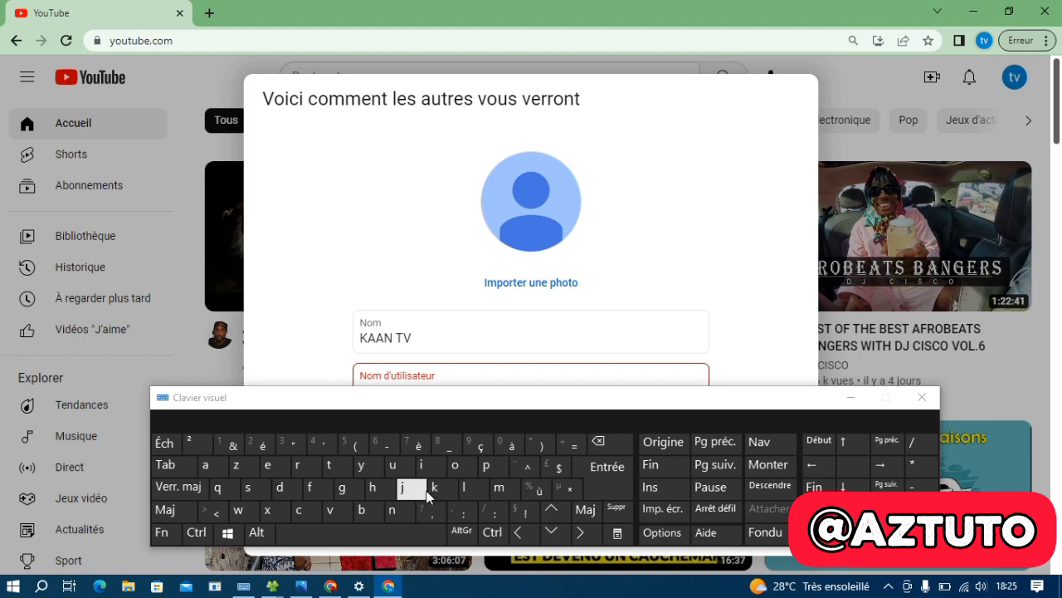
pyautogui.click(430, 490)
pyautogui.click(207, 464)
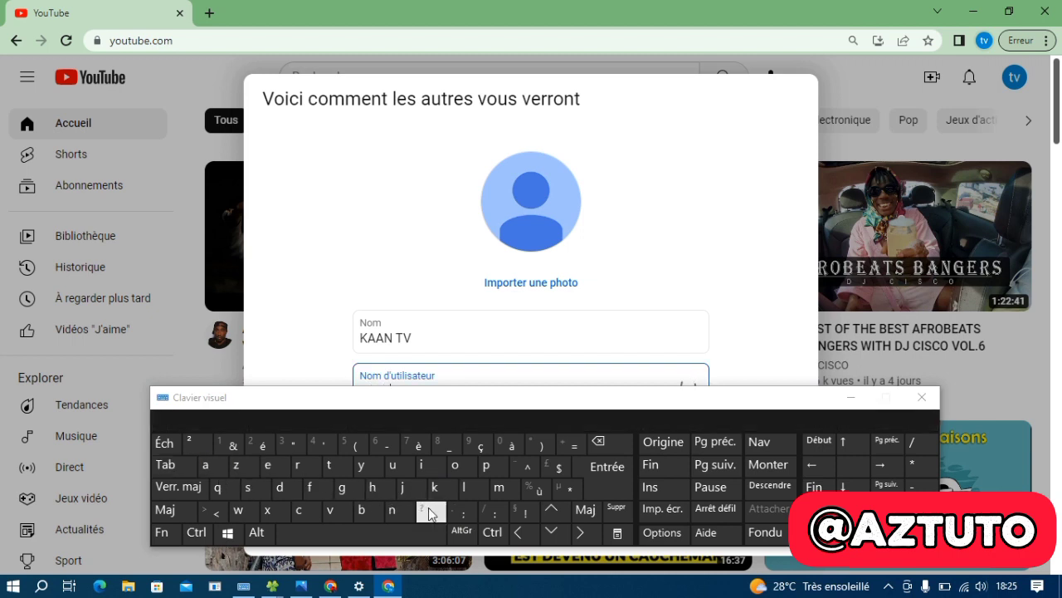
pyautogui.click(332, 465)
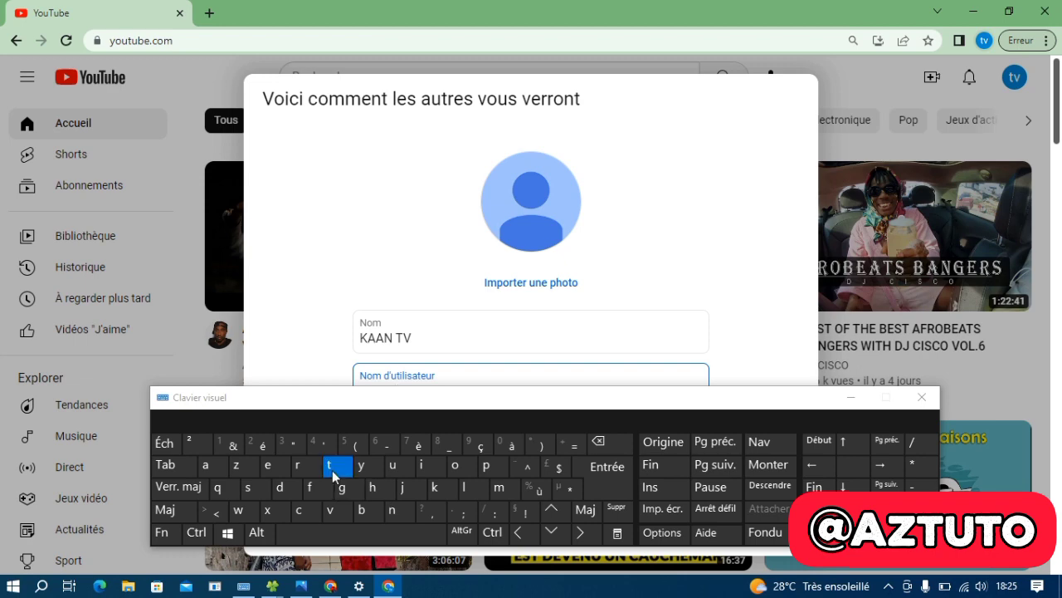
pyautogui.click(336, 512)
pyautogui.click(851, 397)
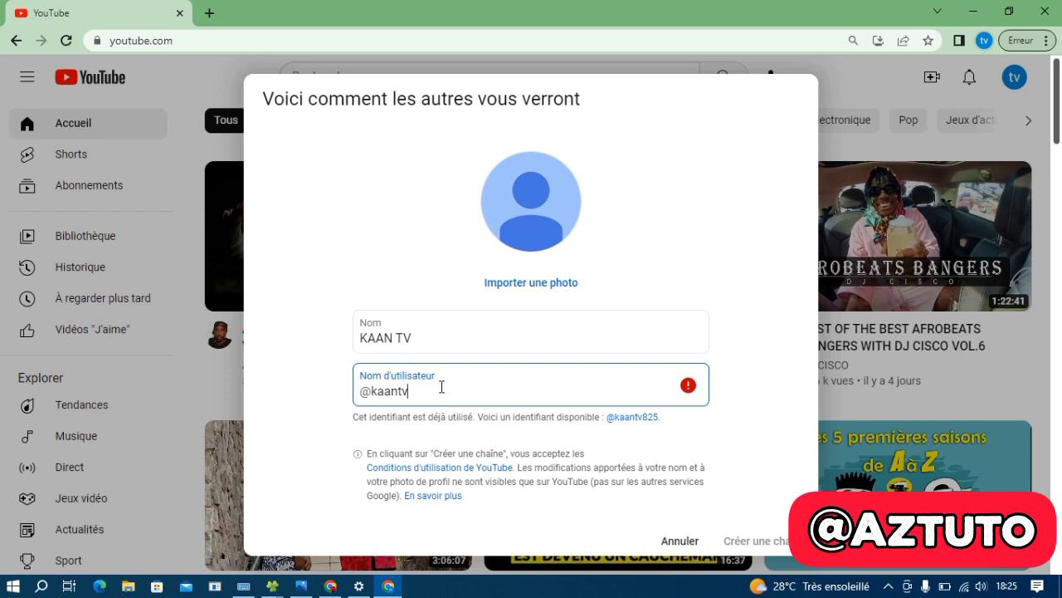
pyautogui.write('20')
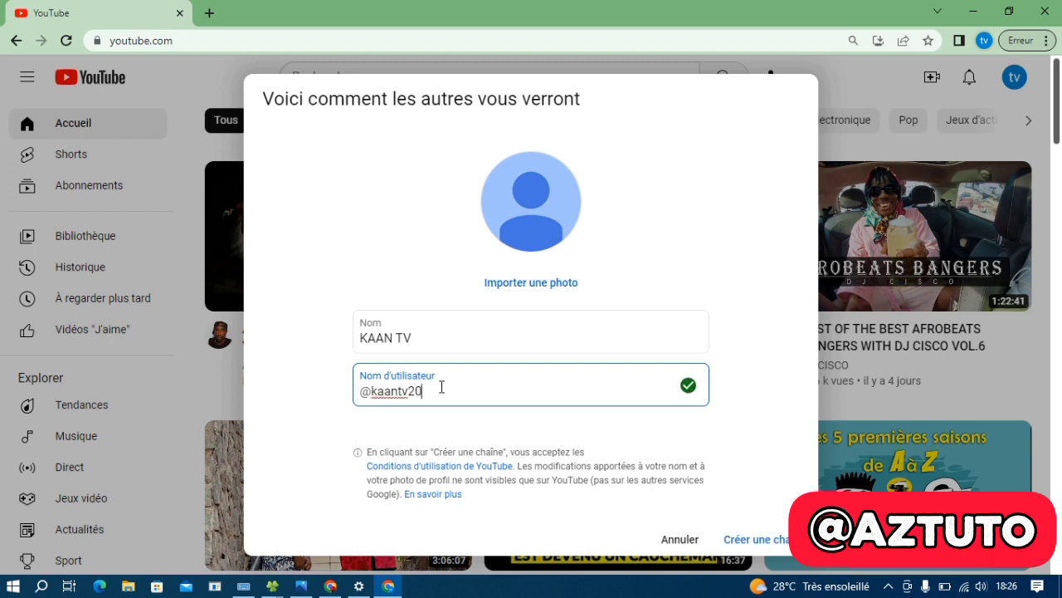
pyautogui.write('23')
pyautogui.click(772, 540)
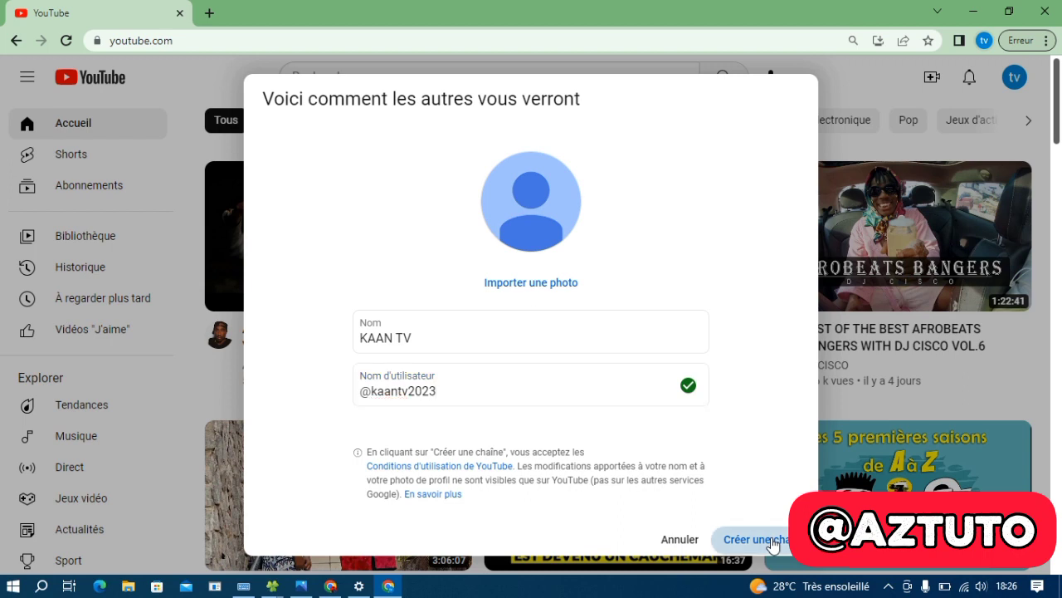
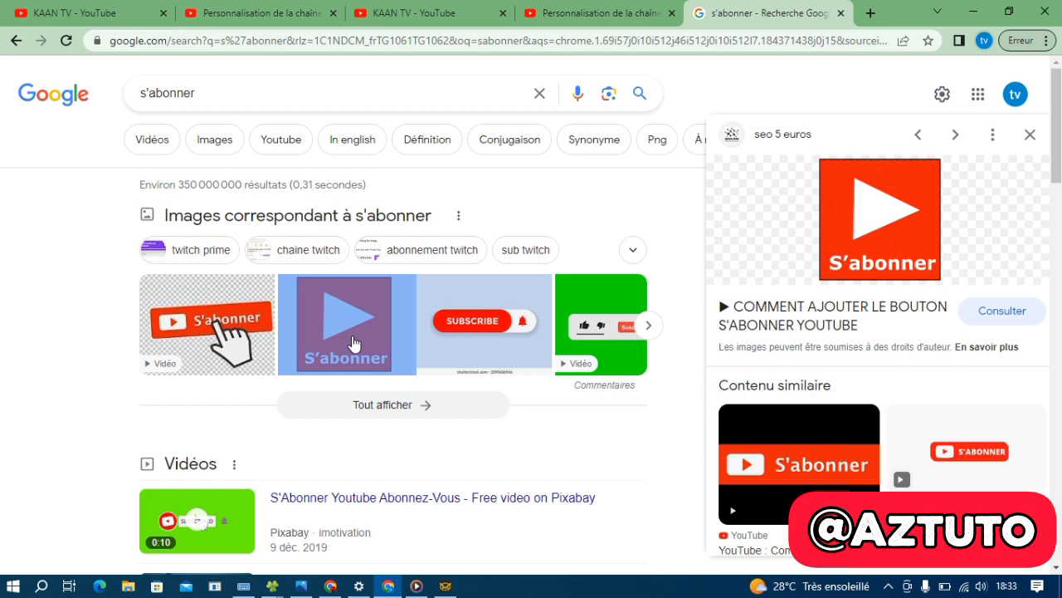
# Browse the Google Images results for s'abonner
pyautogui.click(226, 139)
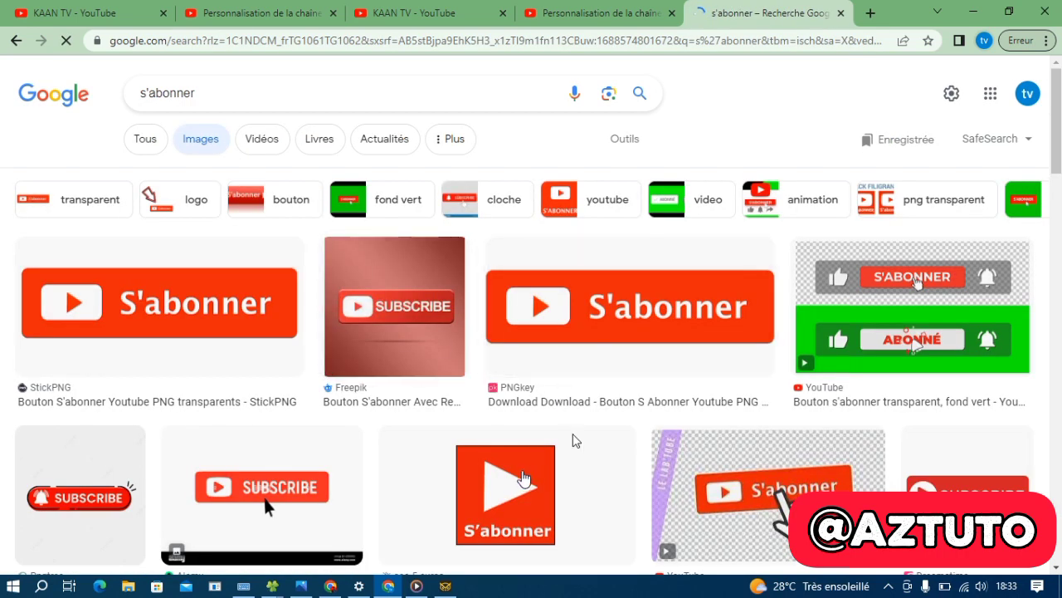
pyautogui.scroll(-1, 523, 480)
pyautogui.scroll(-2, 523, 480)
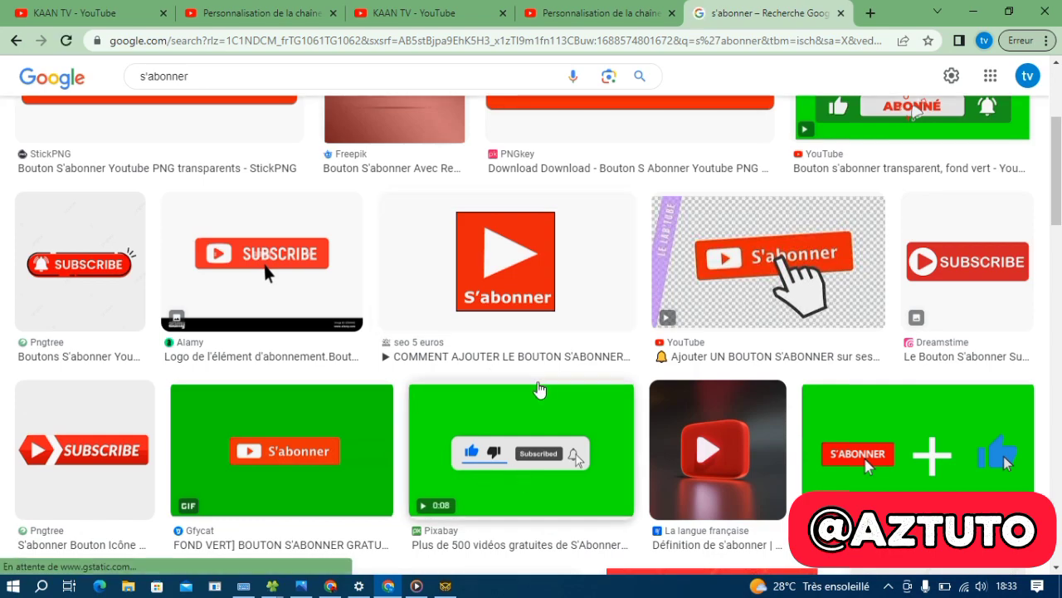
pyautogui.scroll(-5, 540, 390)
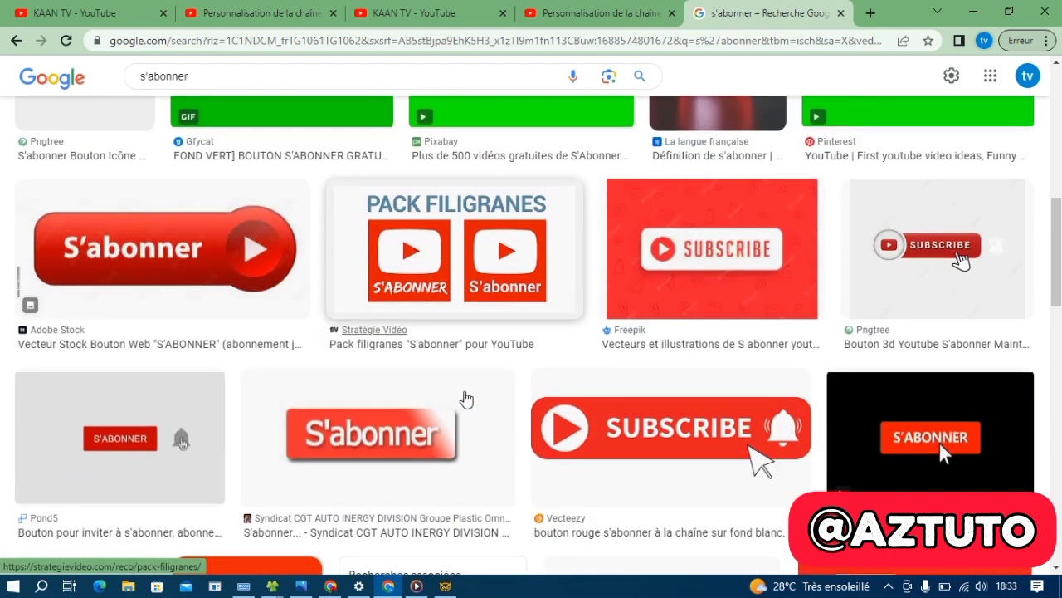
pyautogui.scroll(10, 466, 399)
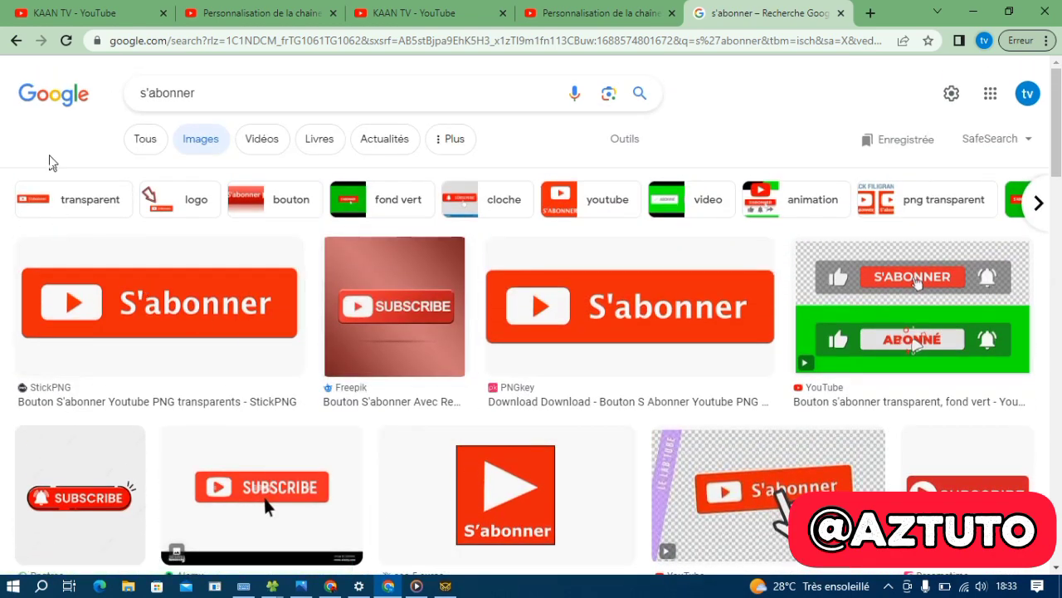
# Return to the full s'abonner results, then go back to the channel customisation page
pyautogui.click(16, 40)
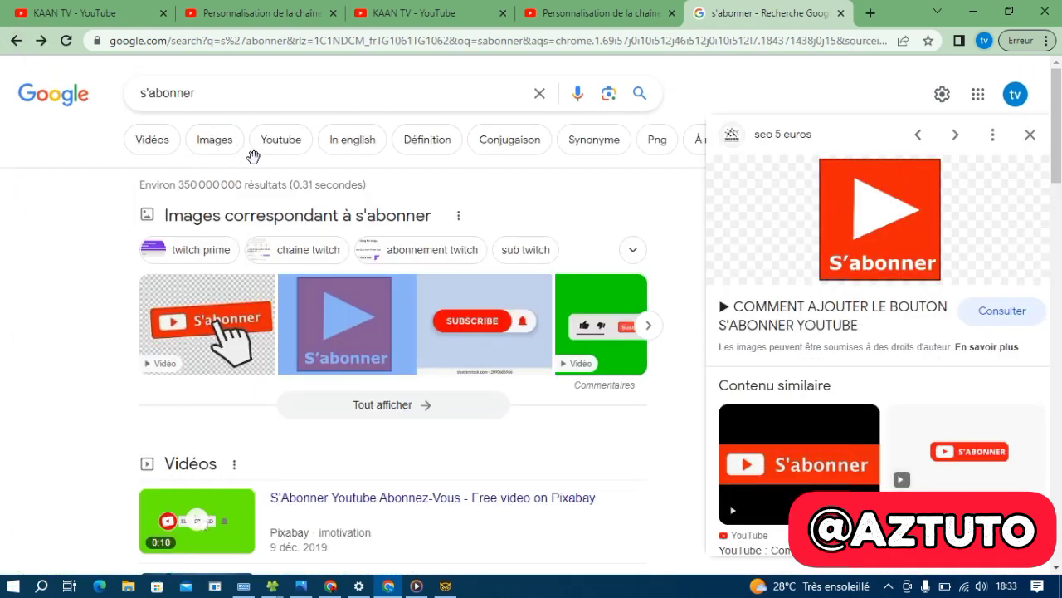
pyautogui.scroll(-3, 419, 405)
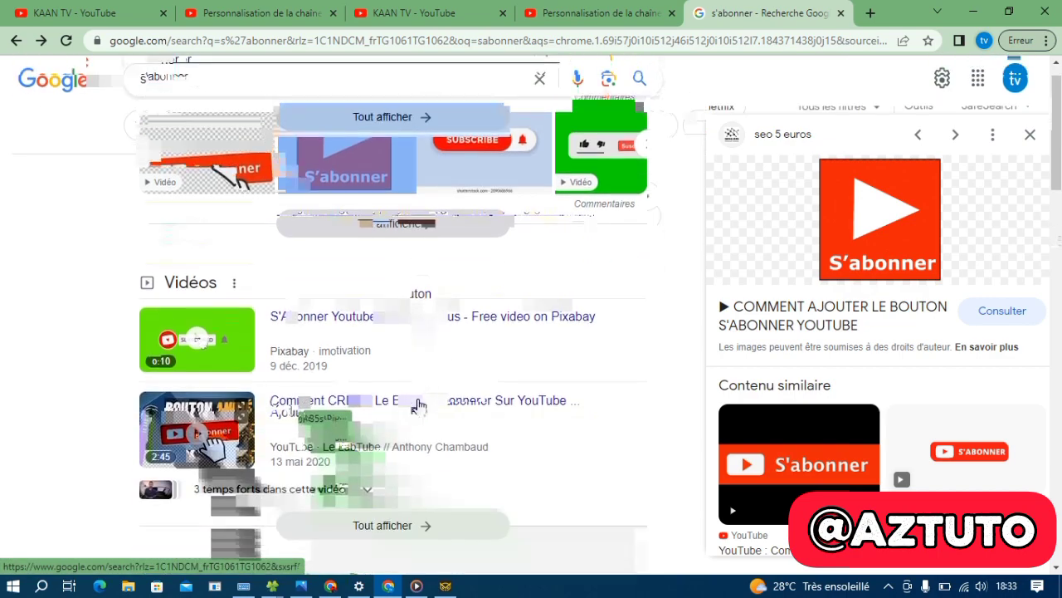
pyautogui.scroll(-3, 419, 405)
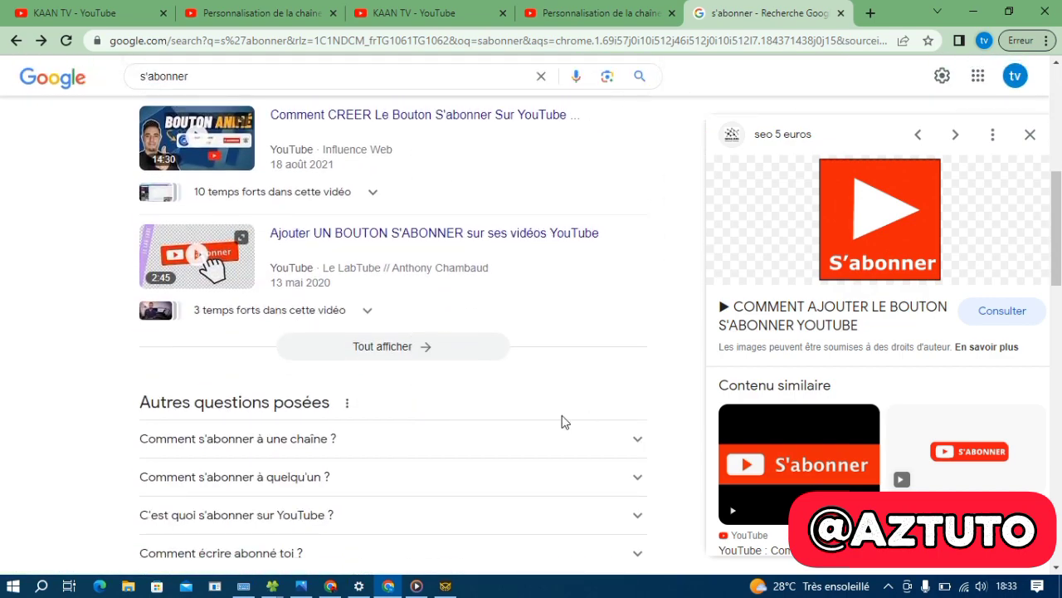
pyautogui.scroll(-5, 482, 415)
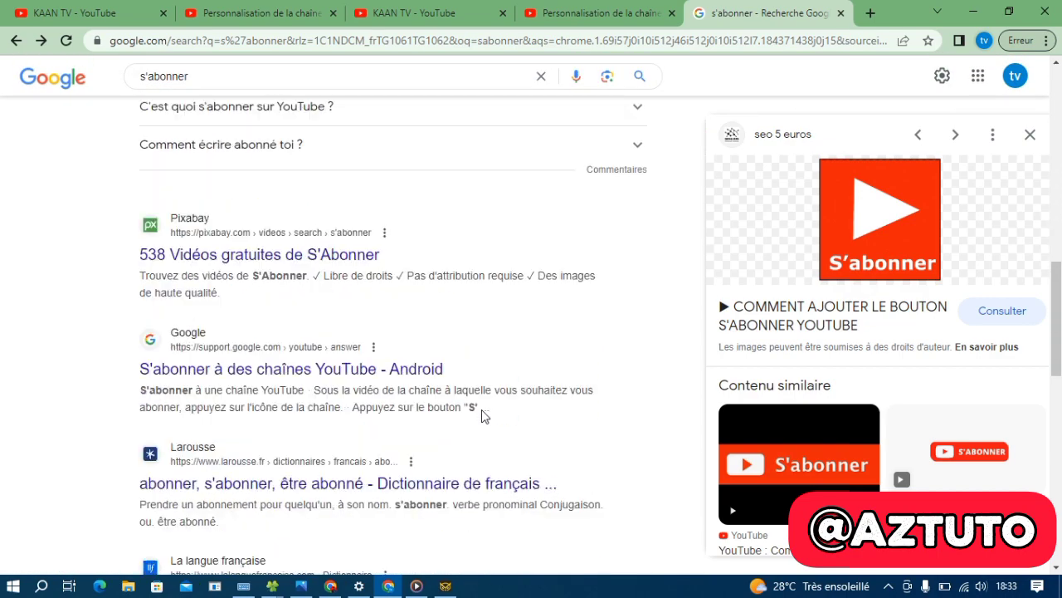
pyautogui.scroll(-2, 482, 415)
pyautogui.scroll(10, 485, 417)
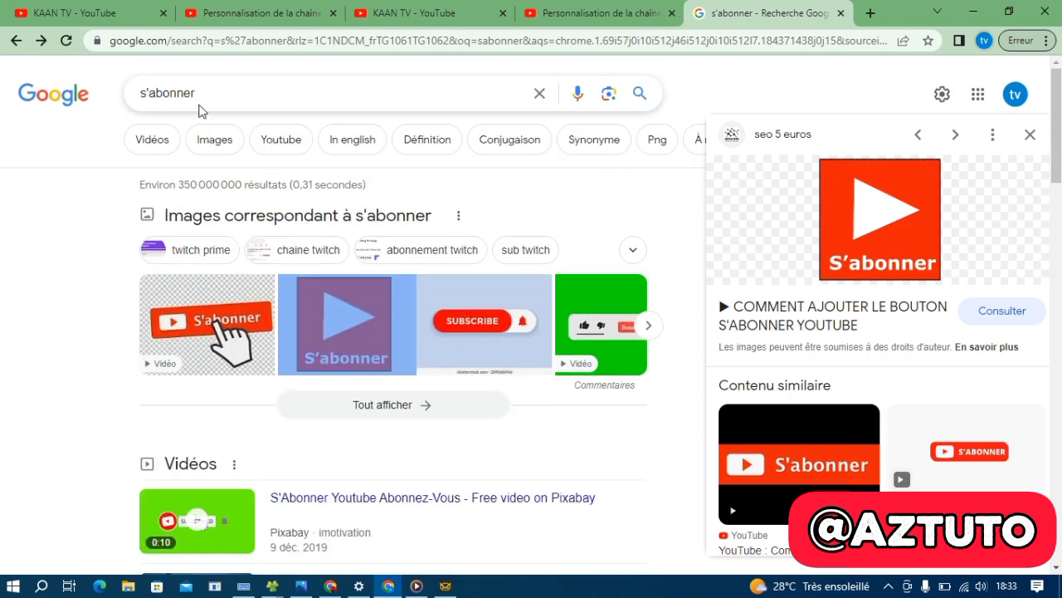
pyautogui.click(208, 94)
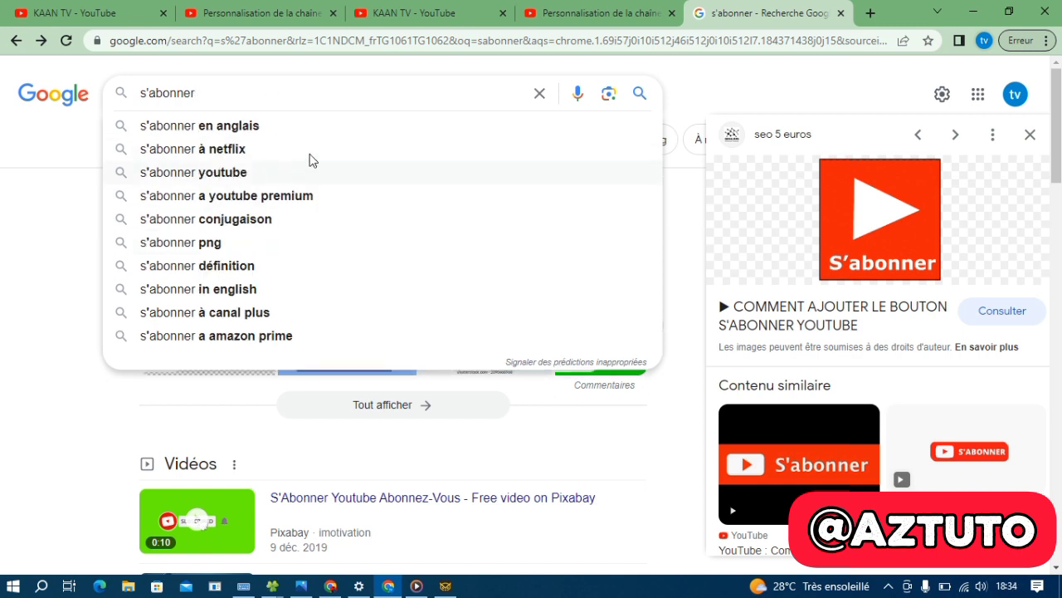
pyautogui.write('fl')
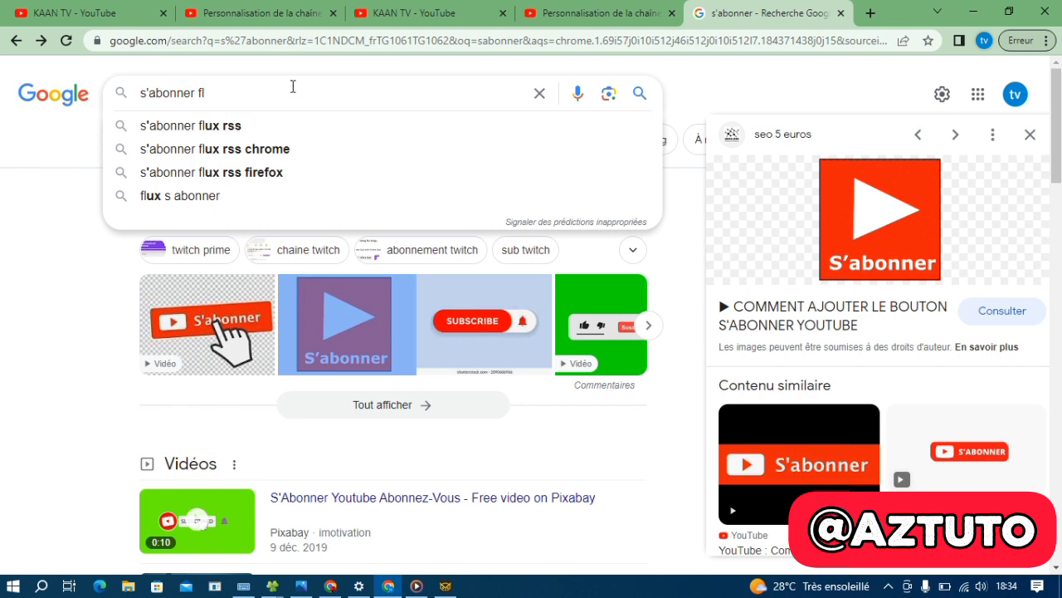
pyautogui.press('BackSpace')
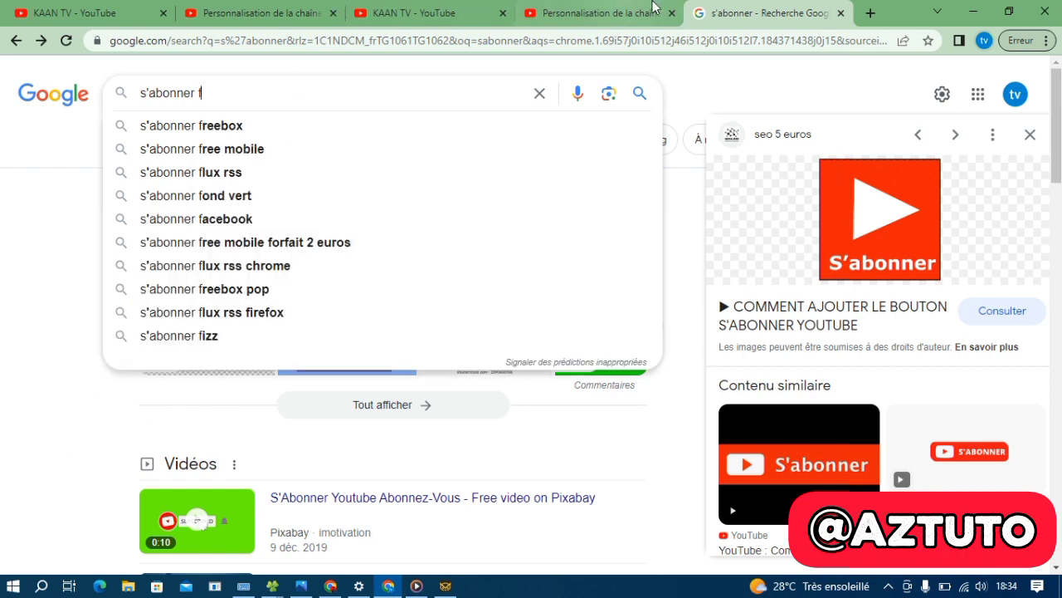
pyautogui.click(600, 11)
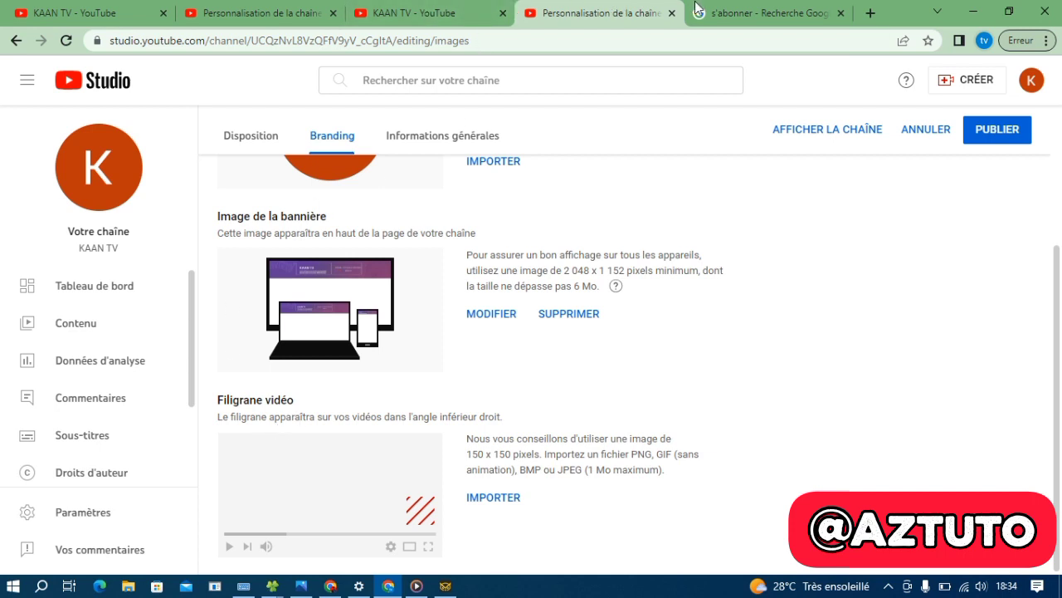
# Save the red S'abonner preview image to Téléchargements as YoutubeWatermark.png
pyautogui.click(721, 10)
pyautogui.click(721, 10)
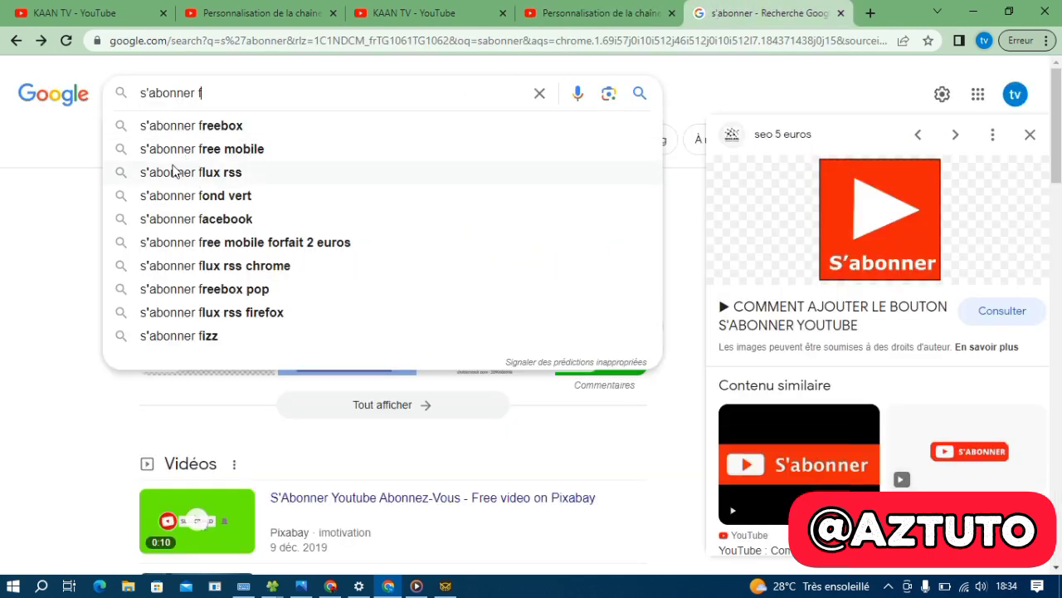
pyautogui.rightClick(882, 212)
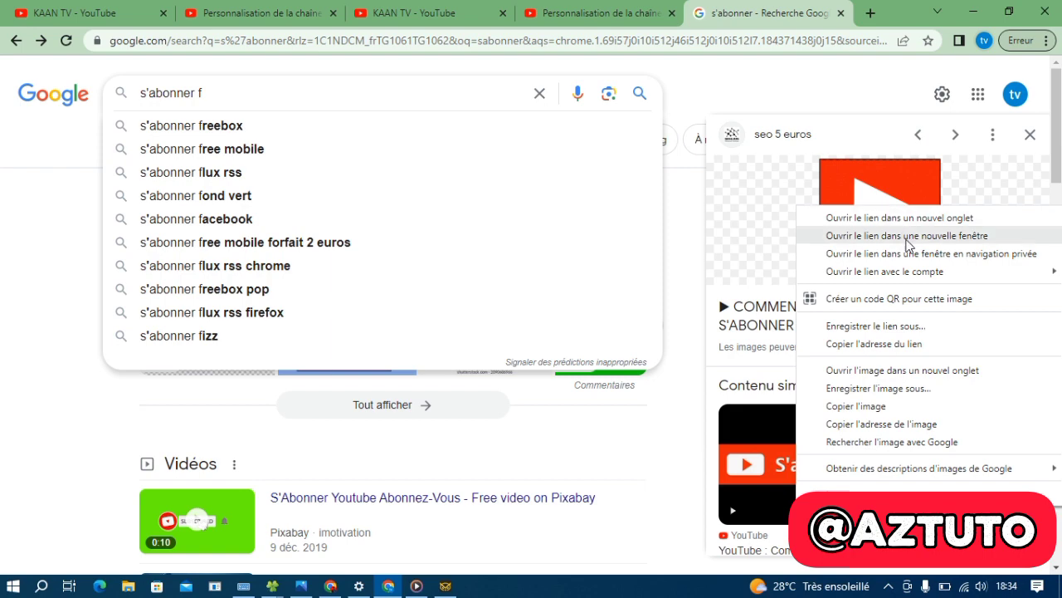
pyautogui.click(899, 388)
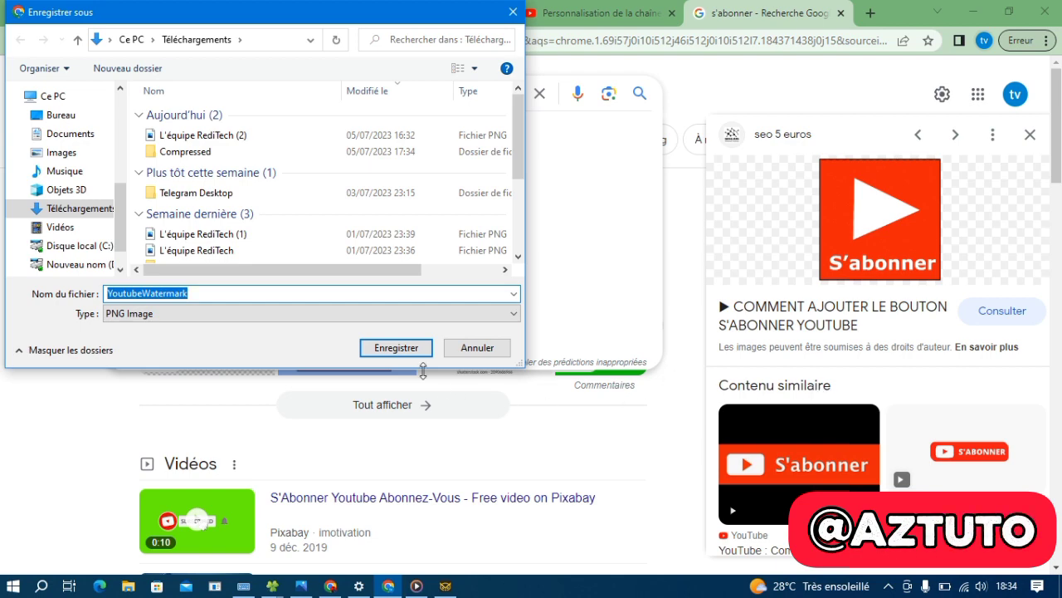
pyautogui.click(396, 347)
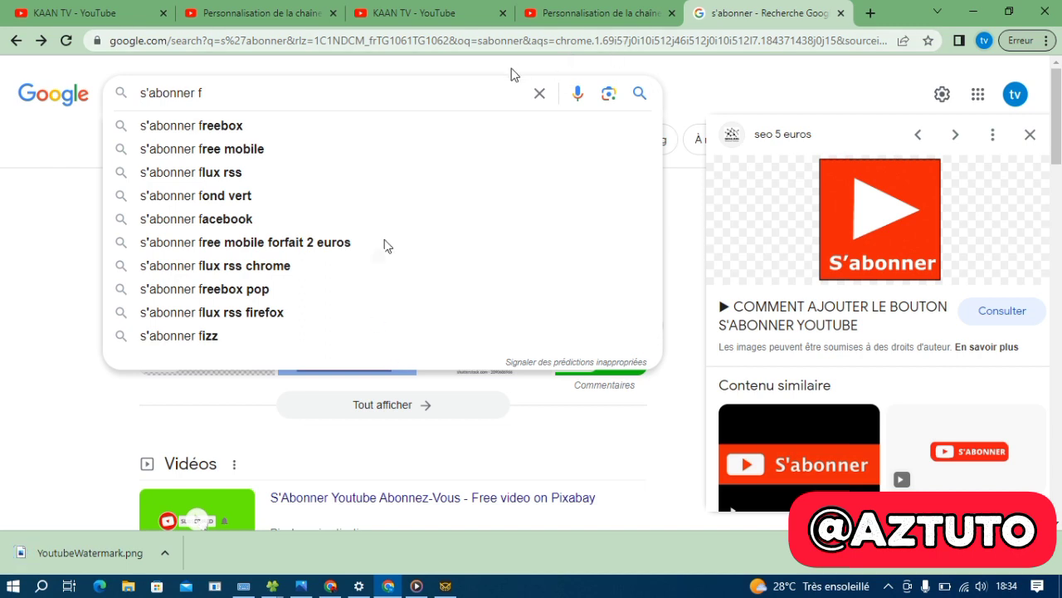
pyautogui.click(703, 71)
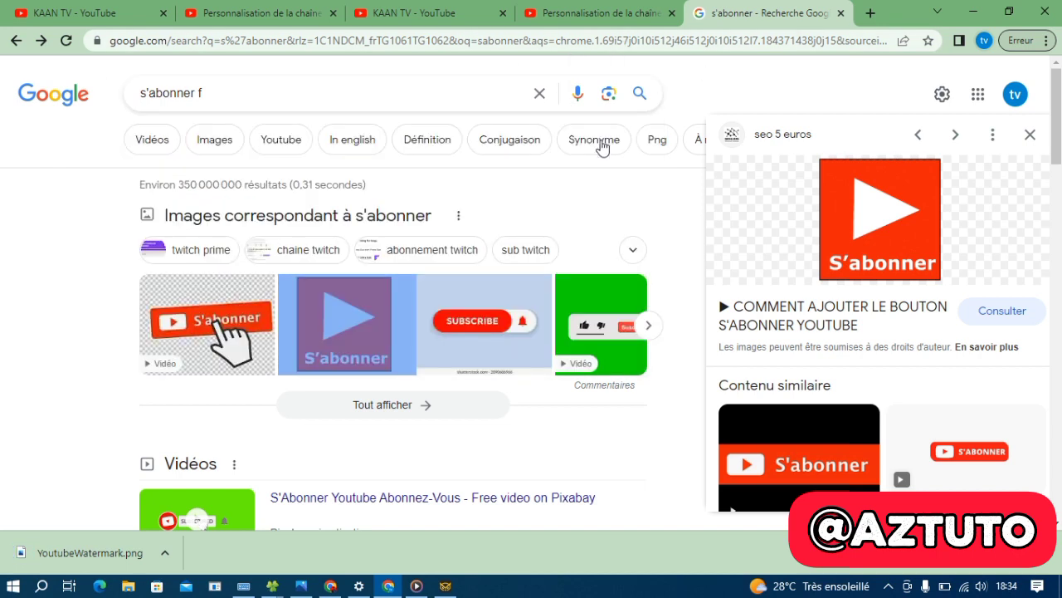
# Import YoutubeWatermark.png as the Filigrane vidéo, accept its framing, and publish the branding changes
pyautogui.click(549, 12)
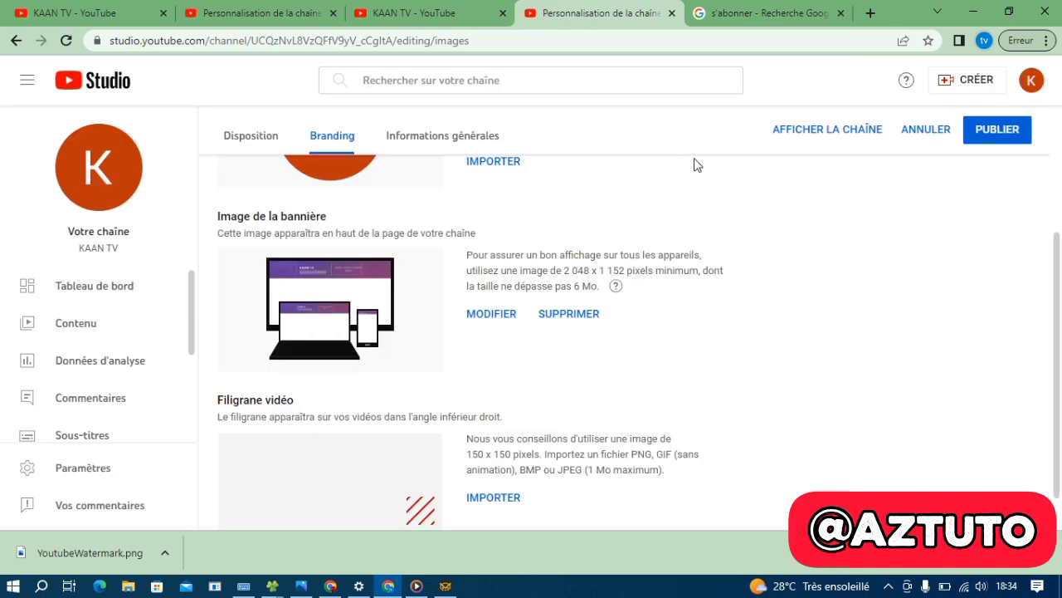
pyautogui.click(488, 451)
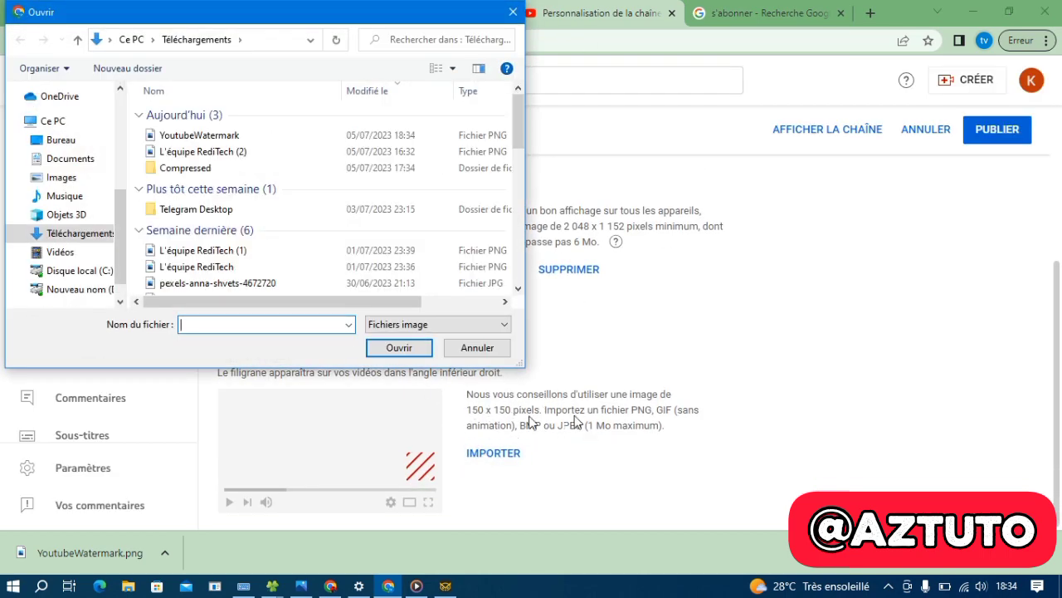
pyautogui.click(249, 135)
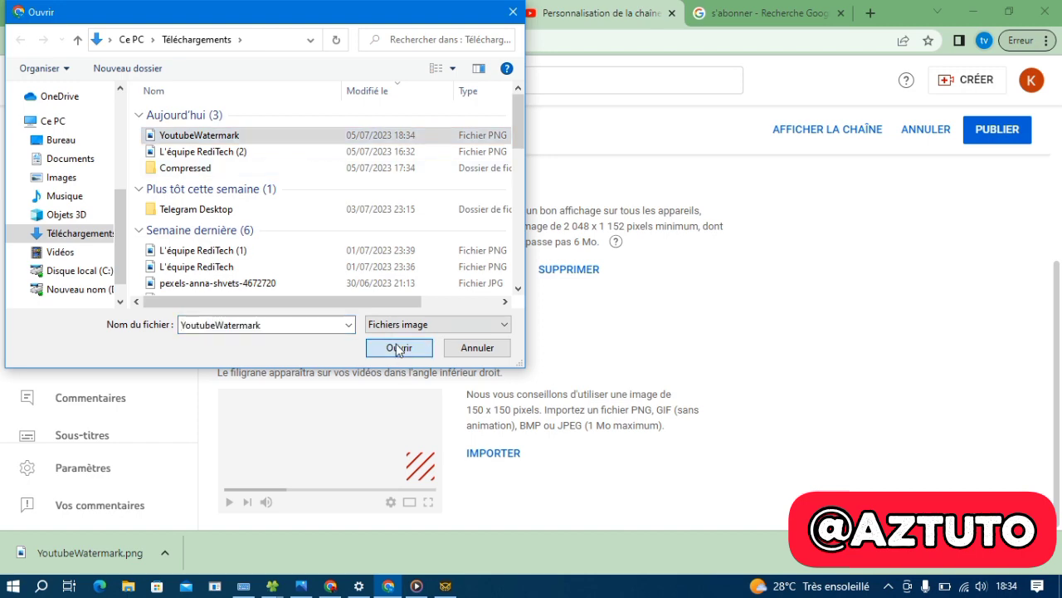
pyautogui.click(392, 347)
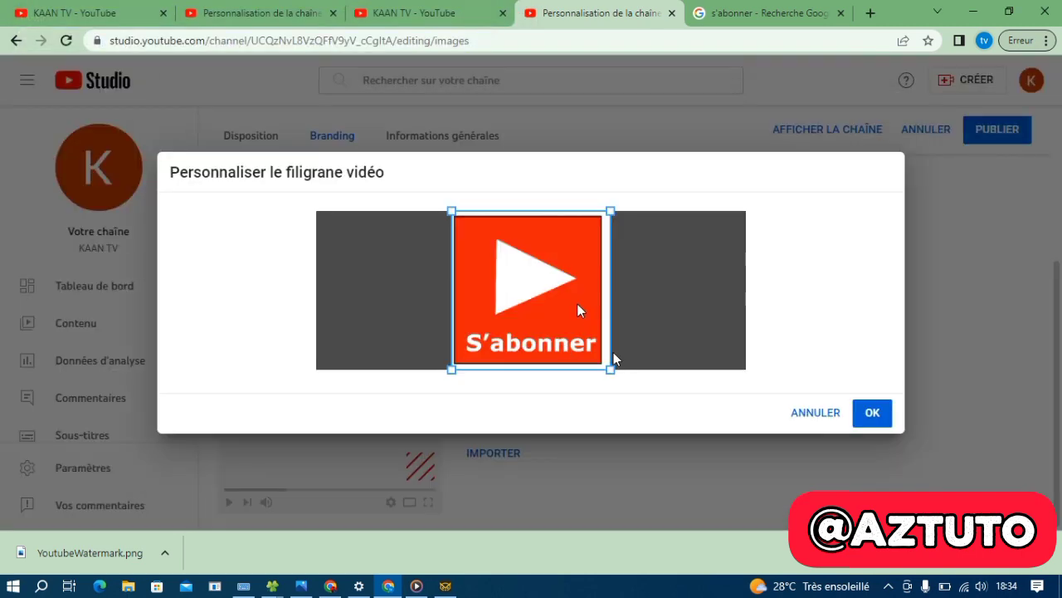
pyautogui.click(873, 412)
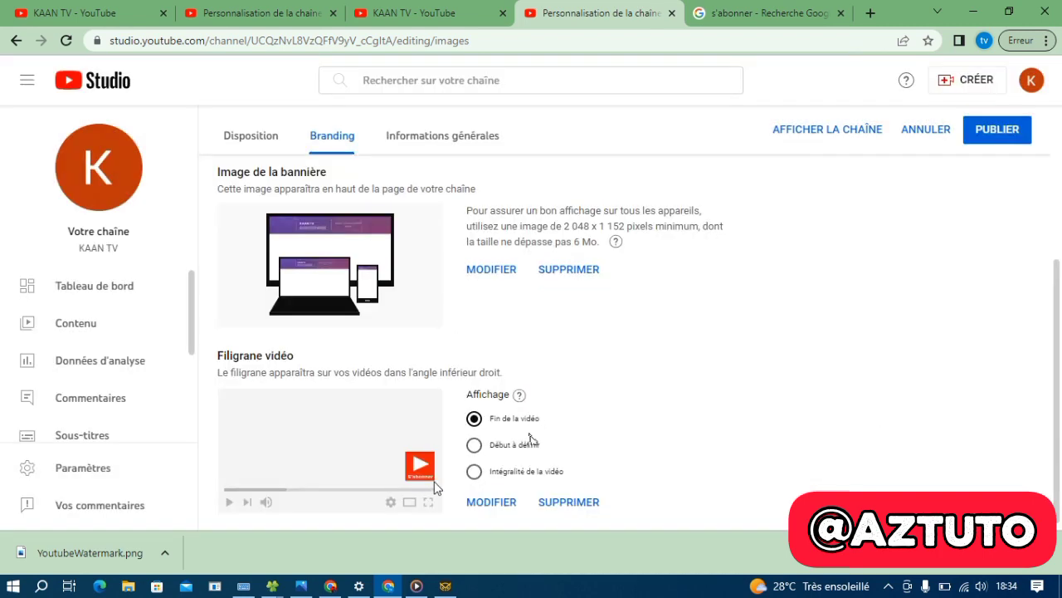
pyautogui.scroll(-1, 595, 450)
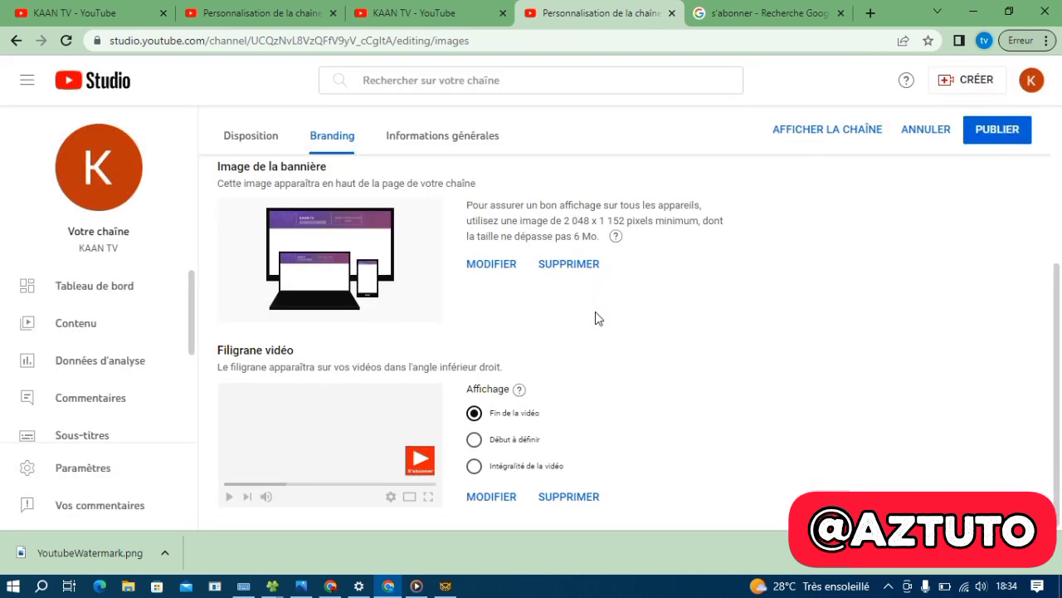
pyautogui.click(474, 466)
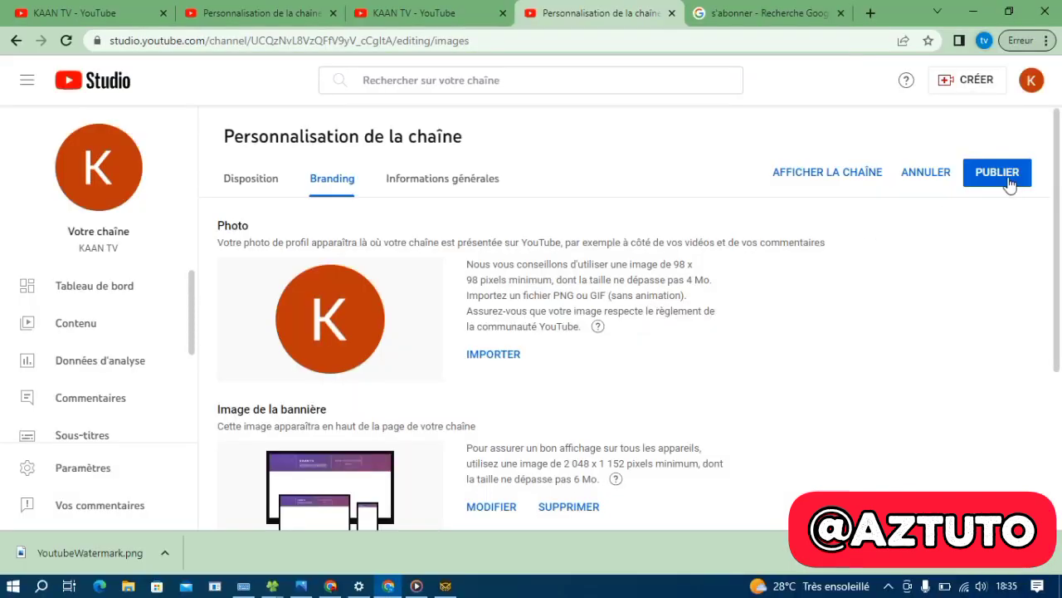
pyautogui.click(1000, 172)
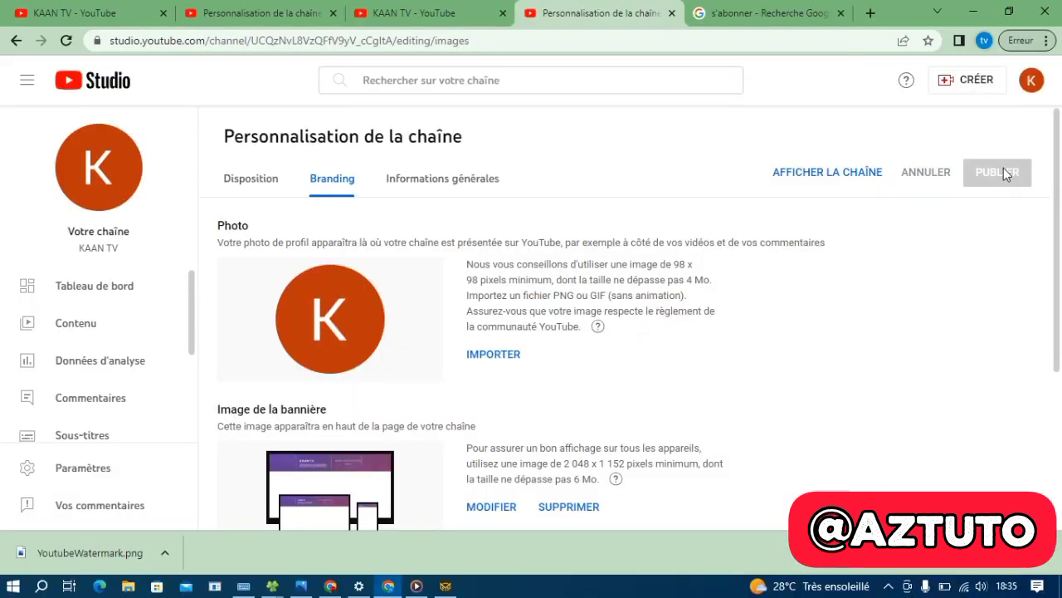
pyautogui.scroll(-3, 536, 402)
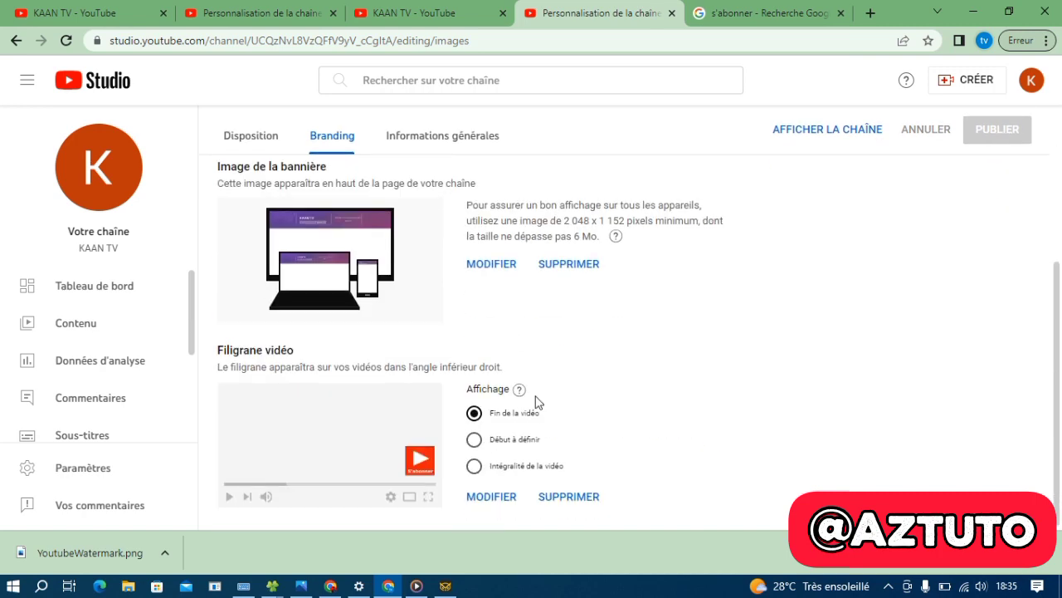
pyautogui.scroll(3, 536, 402)
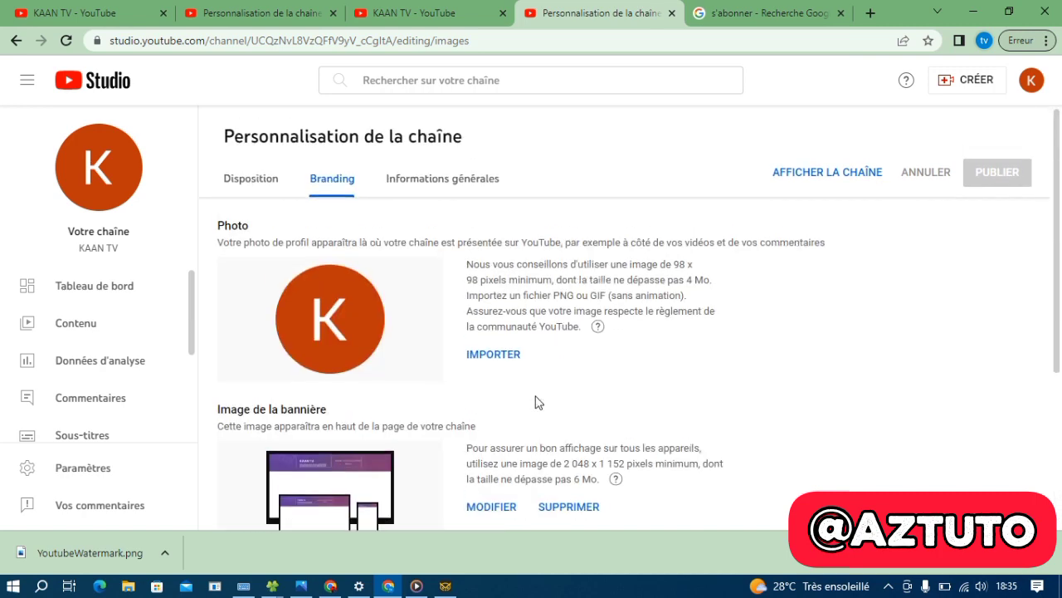
pyautogui.click(440, 188)
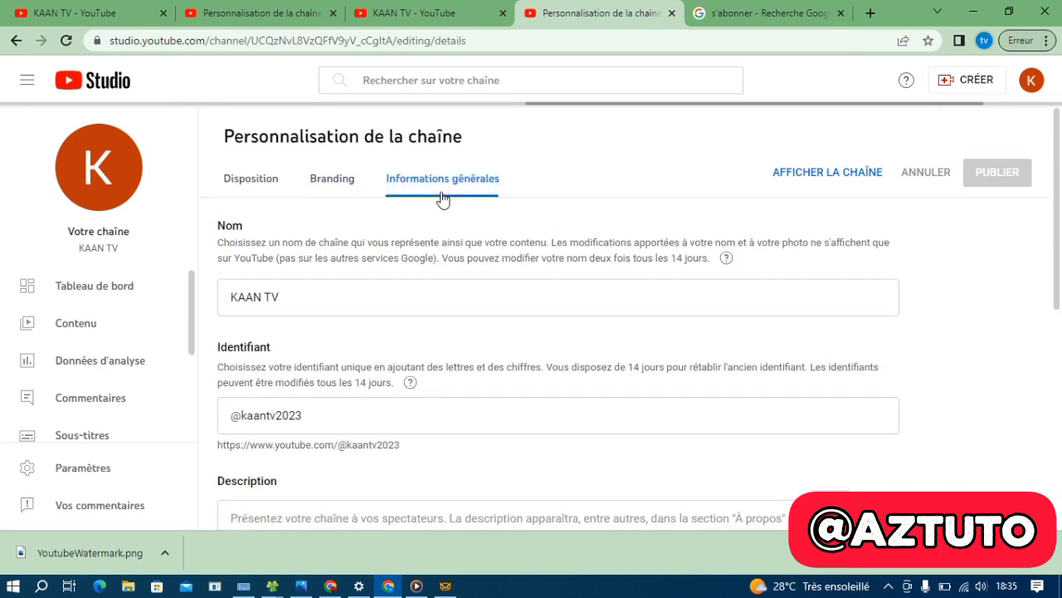
pyautogui.scroll(-3, 458, 307)
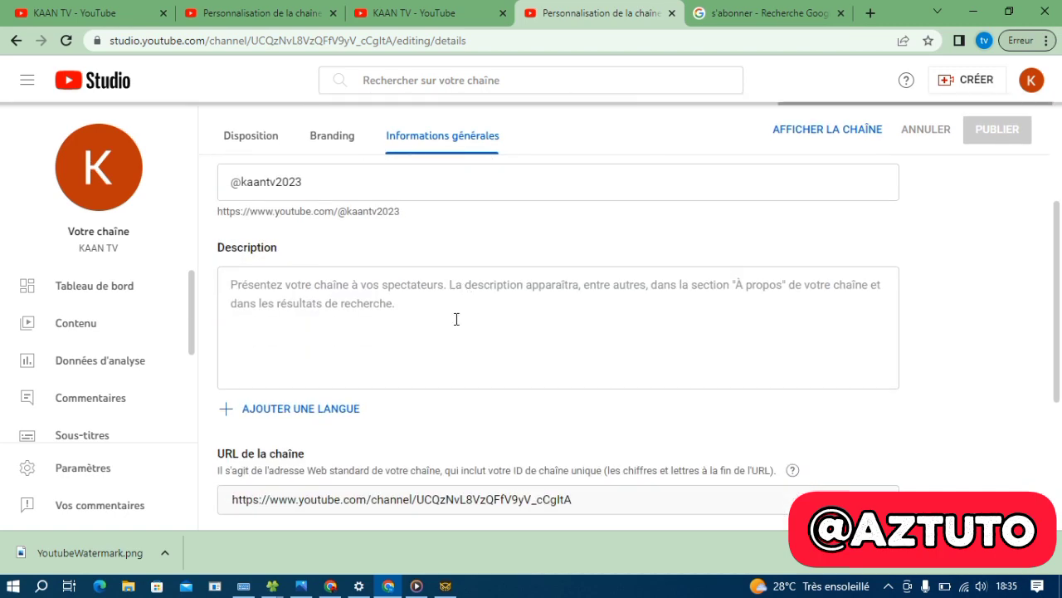
pyautogui.scroll(-1, 399, 340)
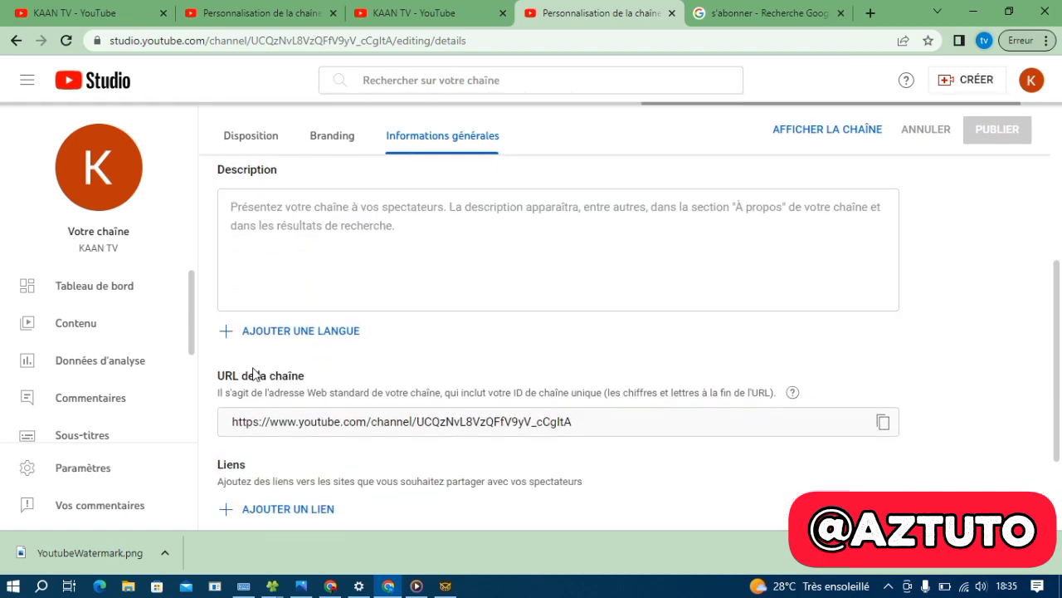
pyautogui.scroll(-2, 495, 286)
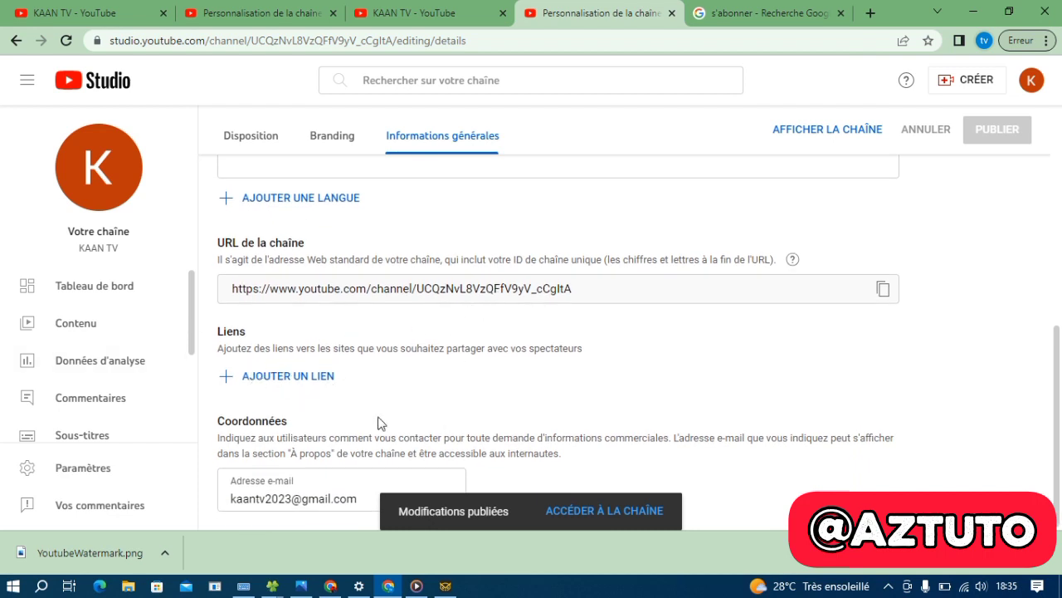
pyautogui.scroll(5, 453, 384)
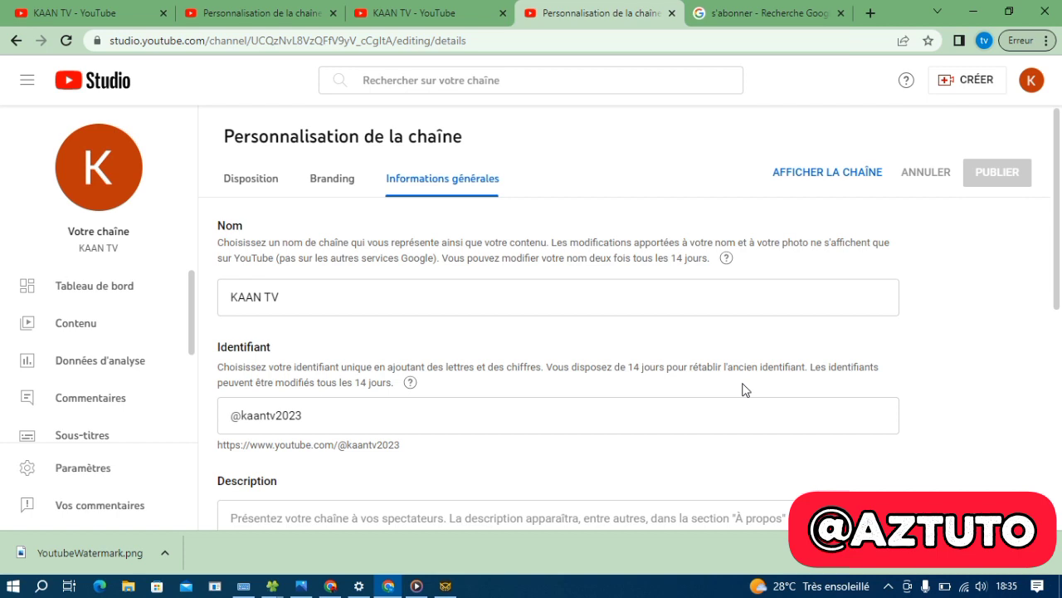
# Review the Branding and Disposition tabs, then move via the dashboard to the Contenu page
pyautogui.click(341, 174)
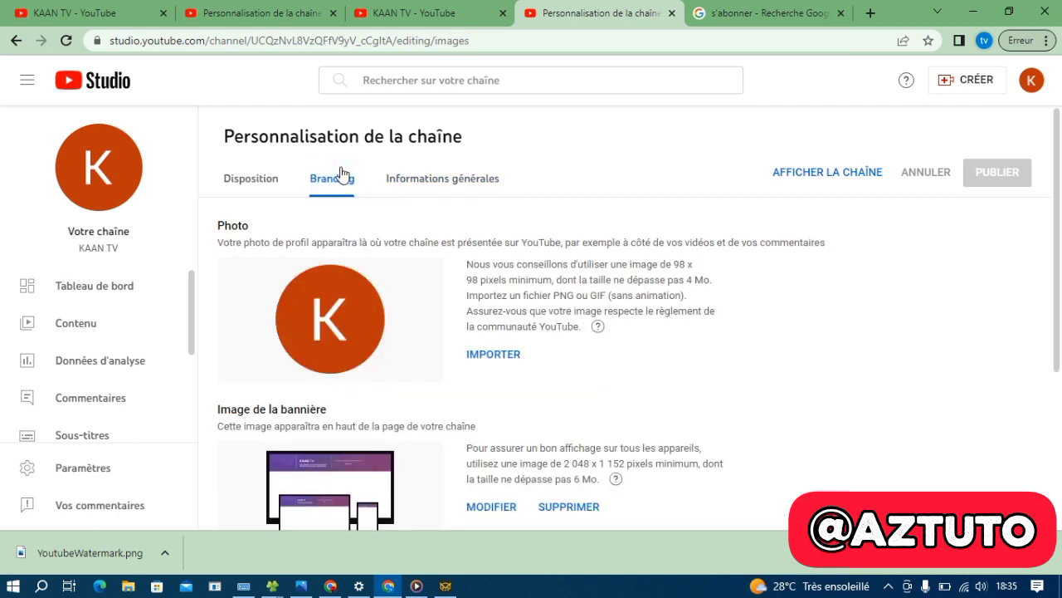
pyautogui.click(229, 181)
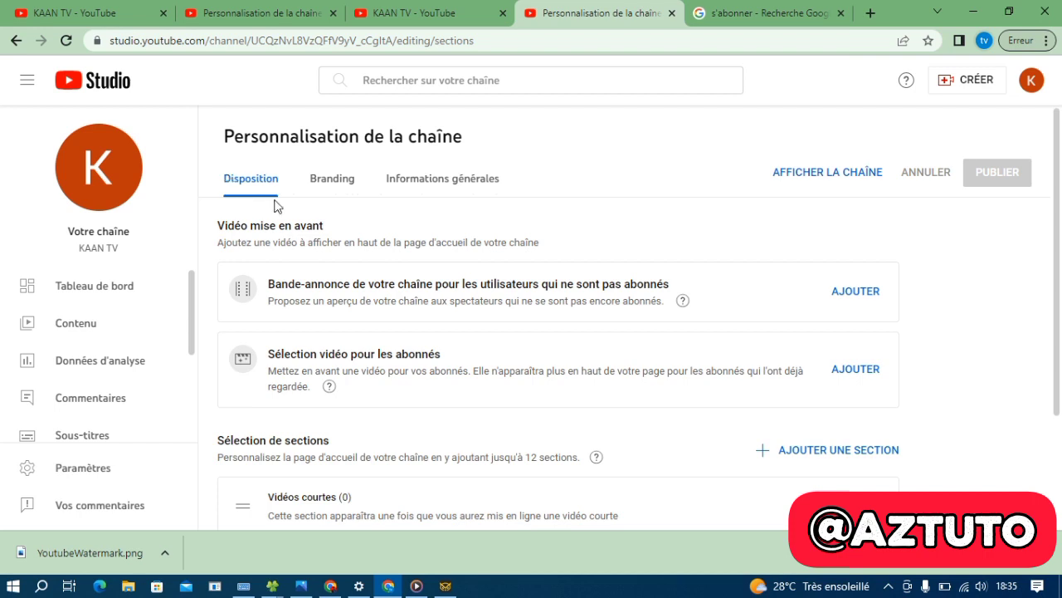
pyautogui.scroll(-2, 336, 415)
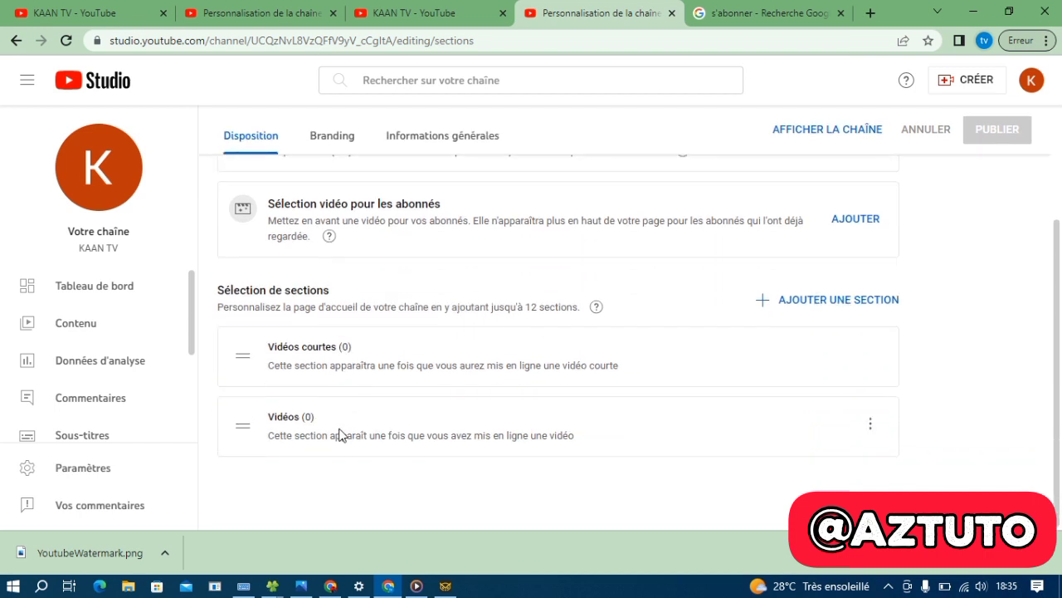
pyautogui.scroll(2, 339, 434)
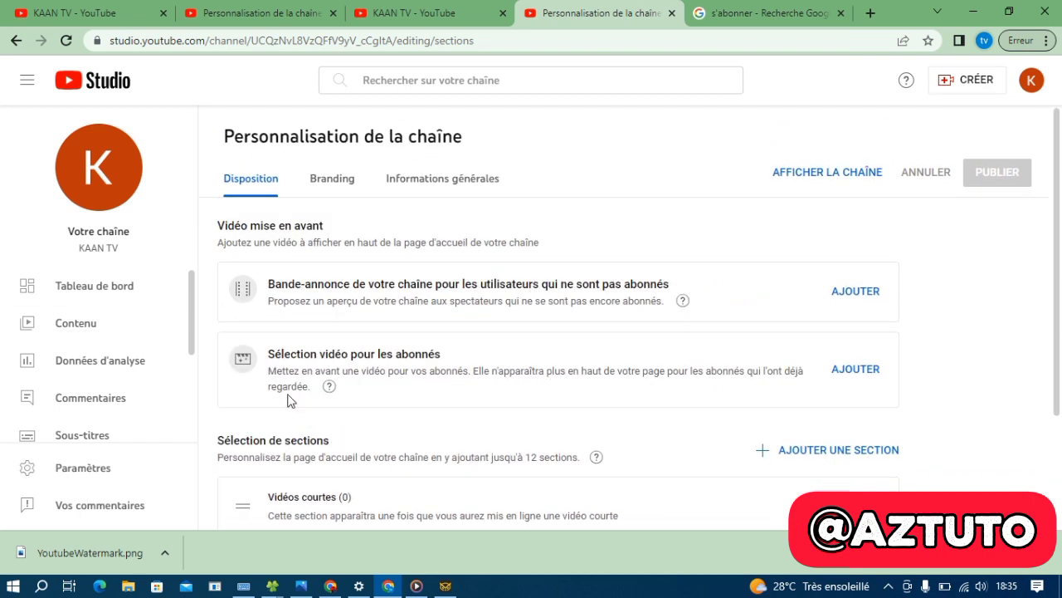
pyautogui.click(117, 287)
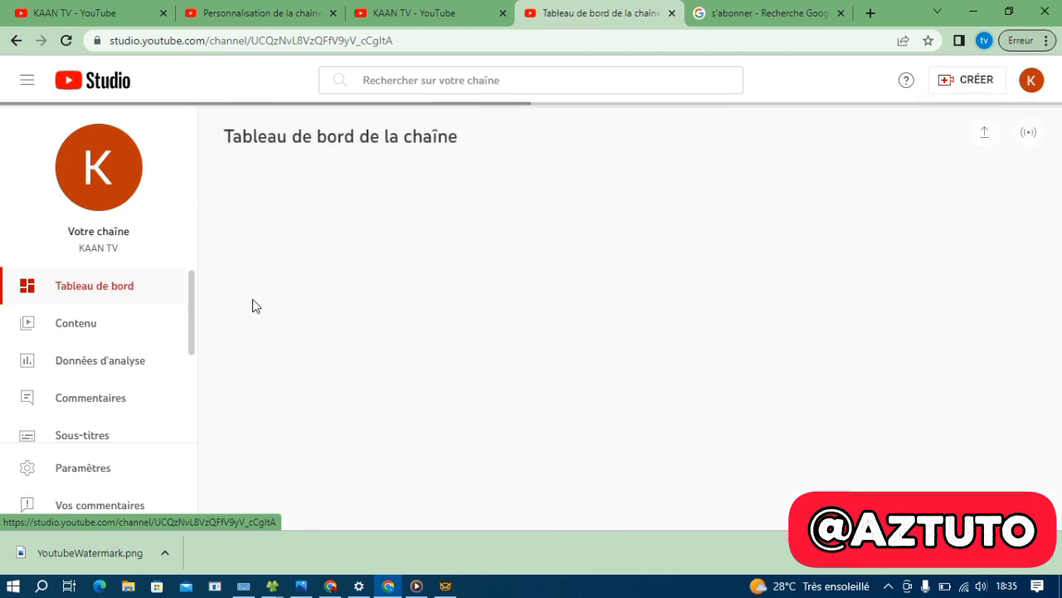
pyautogui.scroll(-1, 581, 407)
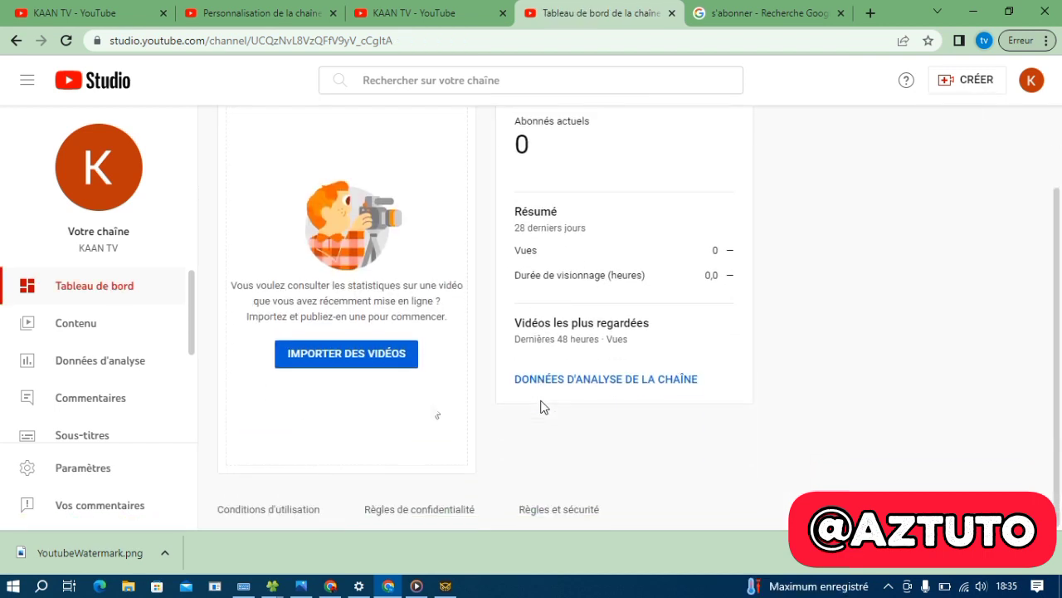
pyautogui.click(75, 327)
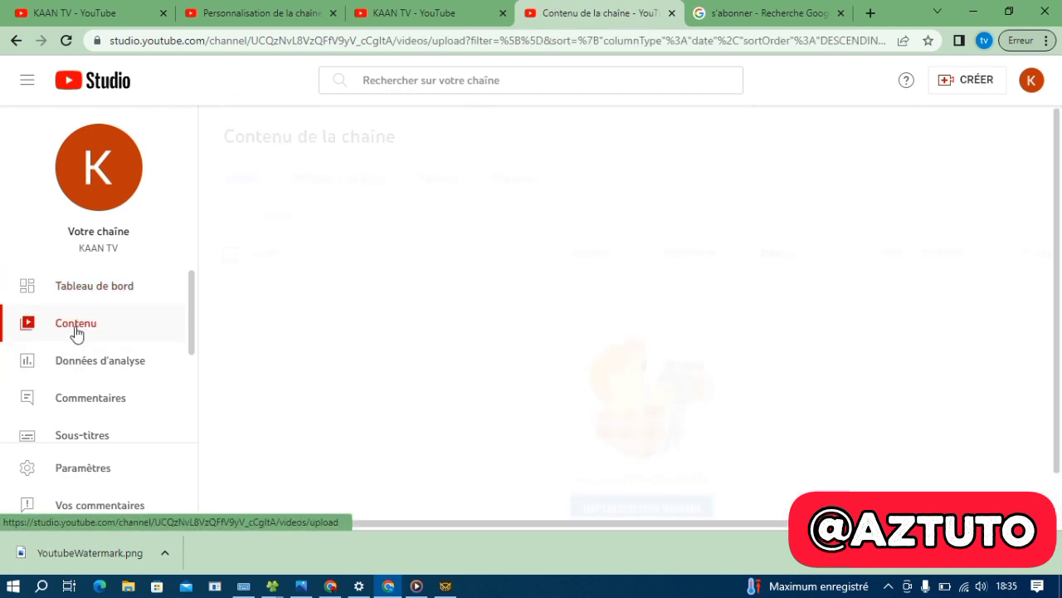
# Look through Analytics, Comments and Subtitles, then open Revenus and dismiss the customisation tip
pyautogui.click(98, 364)
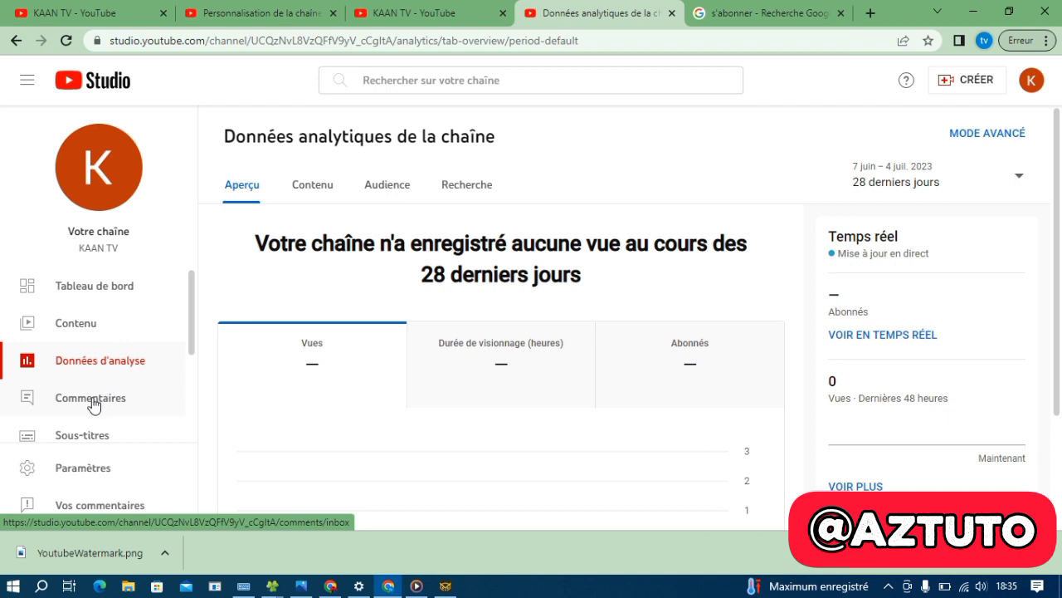
pyautogui.click(93, 404)
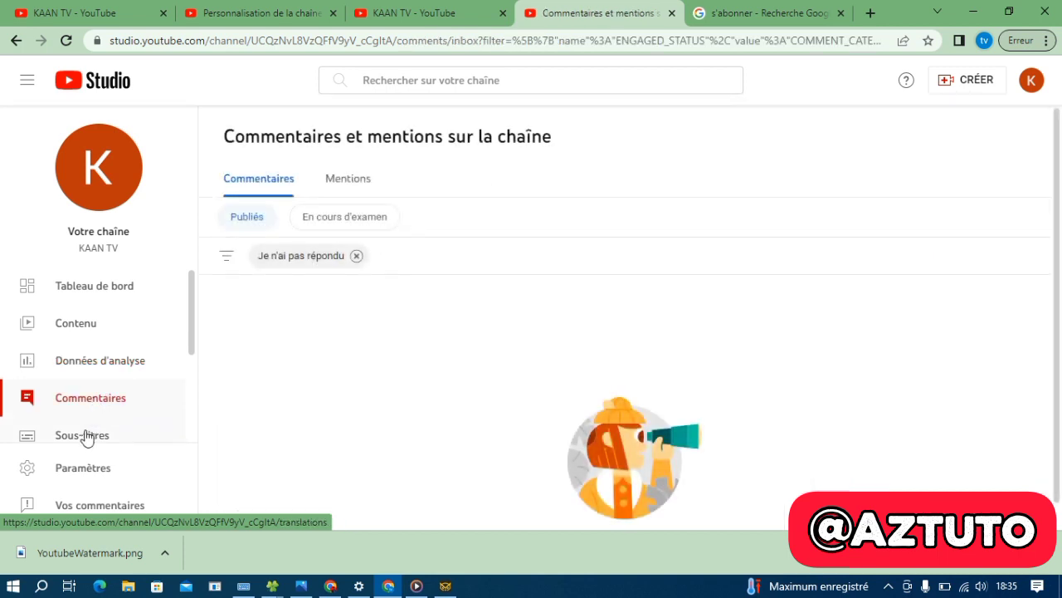
pyautogui.click(86, 438)
pyautogui.scroll(-2, 91, 423)
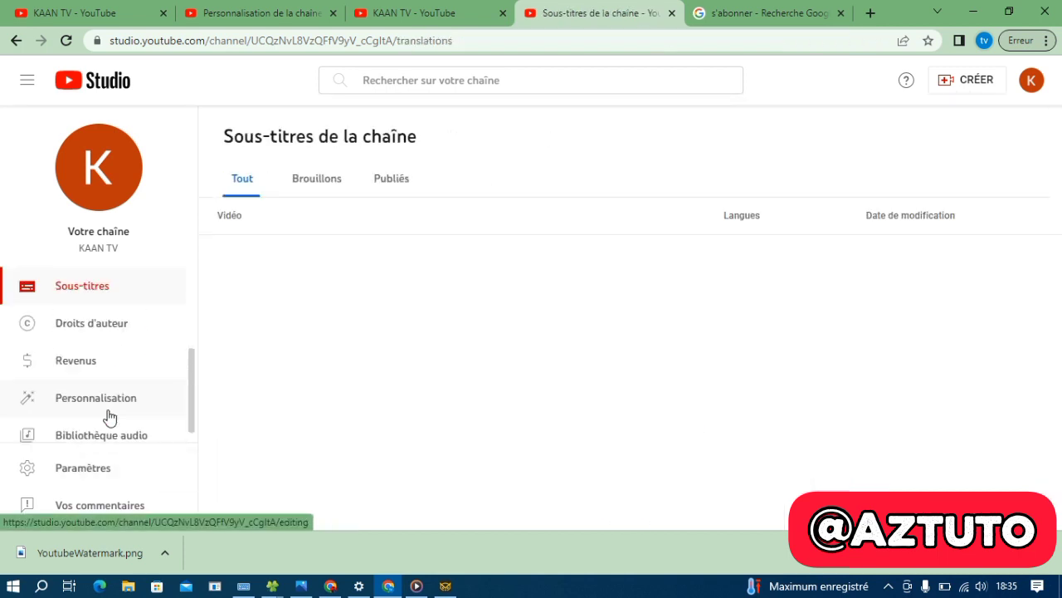
pyautogui.click(80, 348)
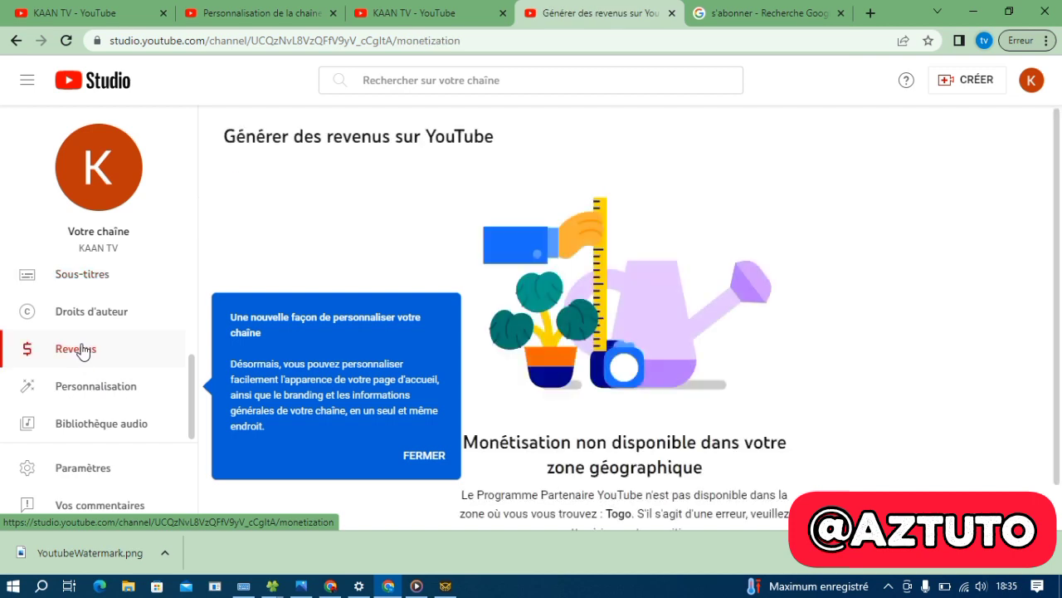
pyautogui.click(425, 456)
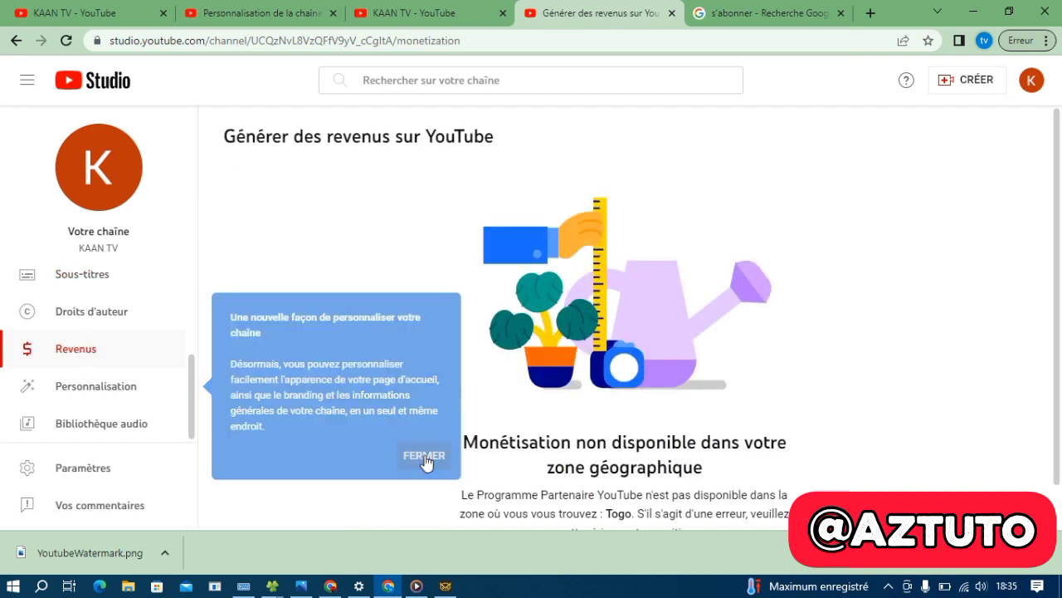
pyautogui.scroll(-1, 378, 410)
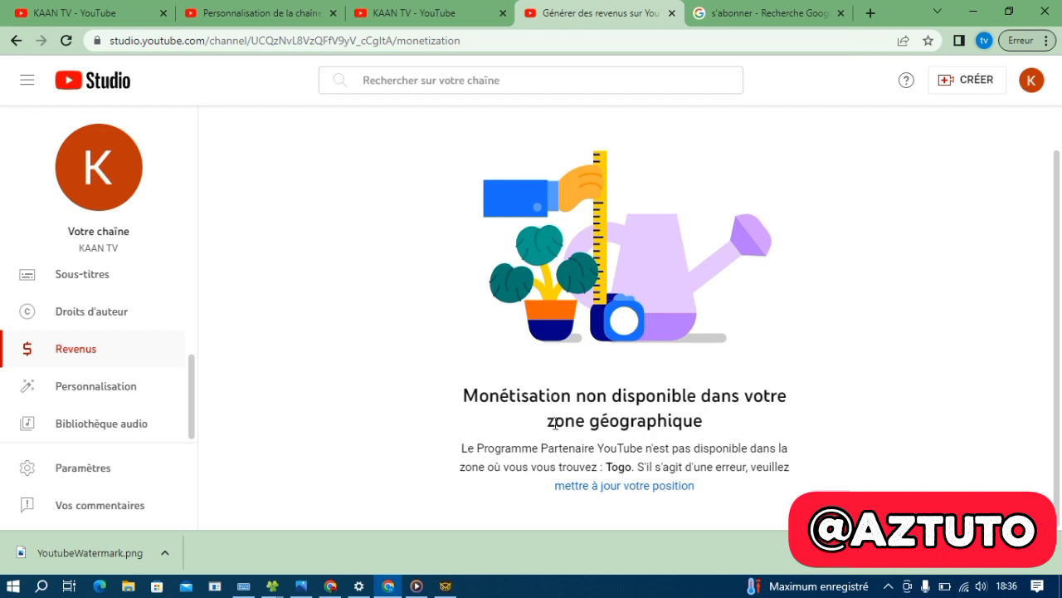
# Update the channel's location, choosing Nigeria as the country of residence, and save
pyautogui.click(631, 486)
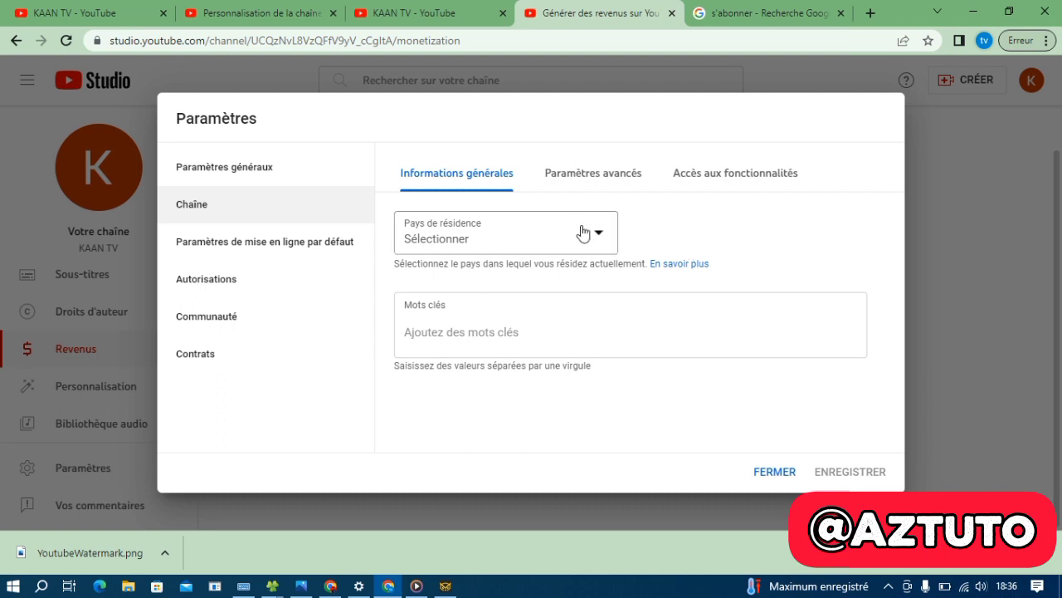
pyautogui.click(599, 240)
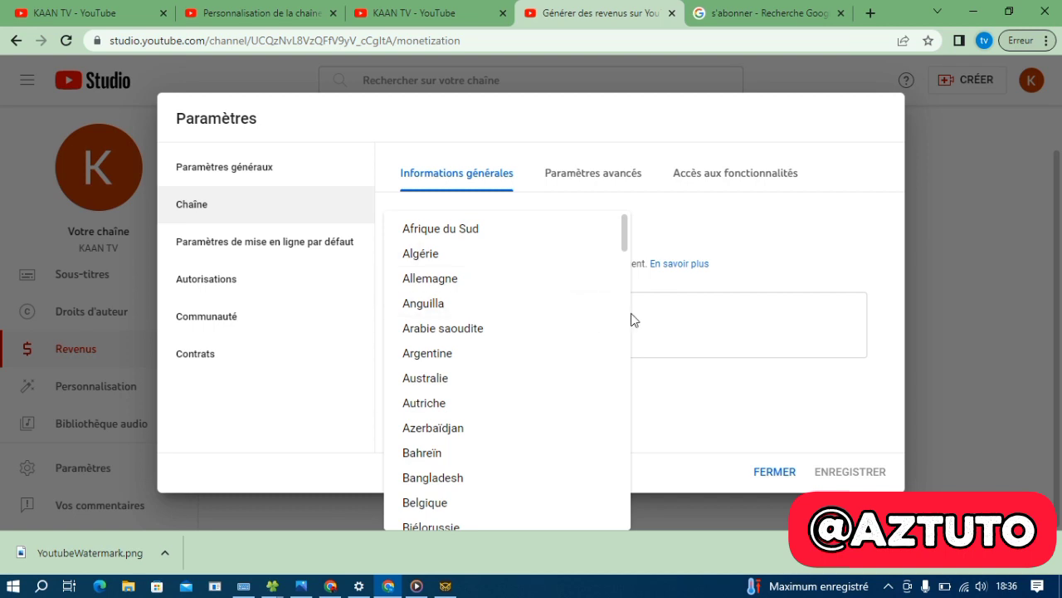
pyautogui.scroll(-2, 609, 353)
pyautogui.scroll(-4, 608, 352)
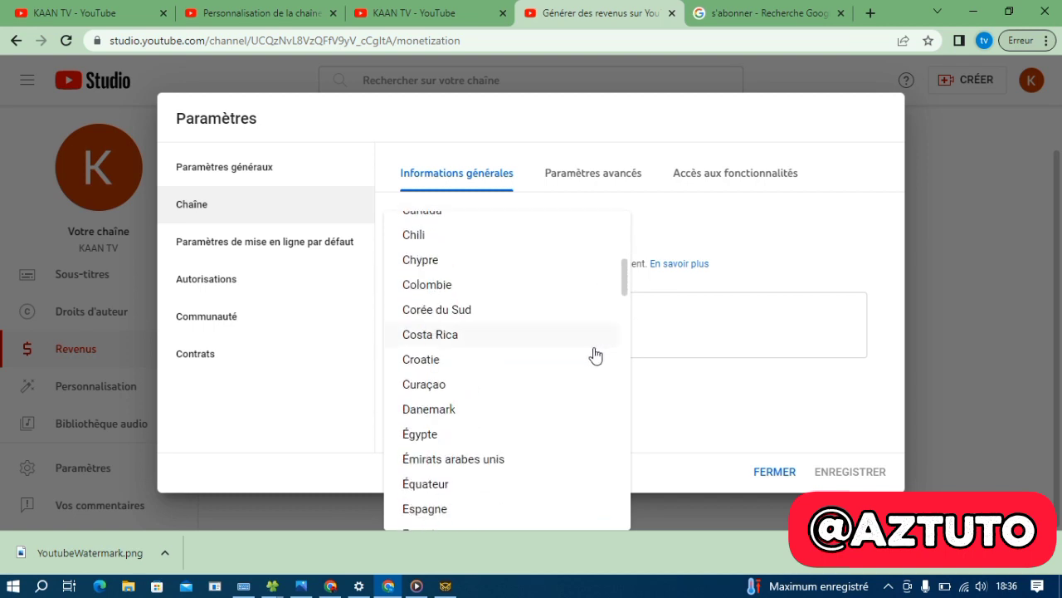
pyautogui.scroll(1, 564, 355)
pyautogui.scroll(2, 536, 355)
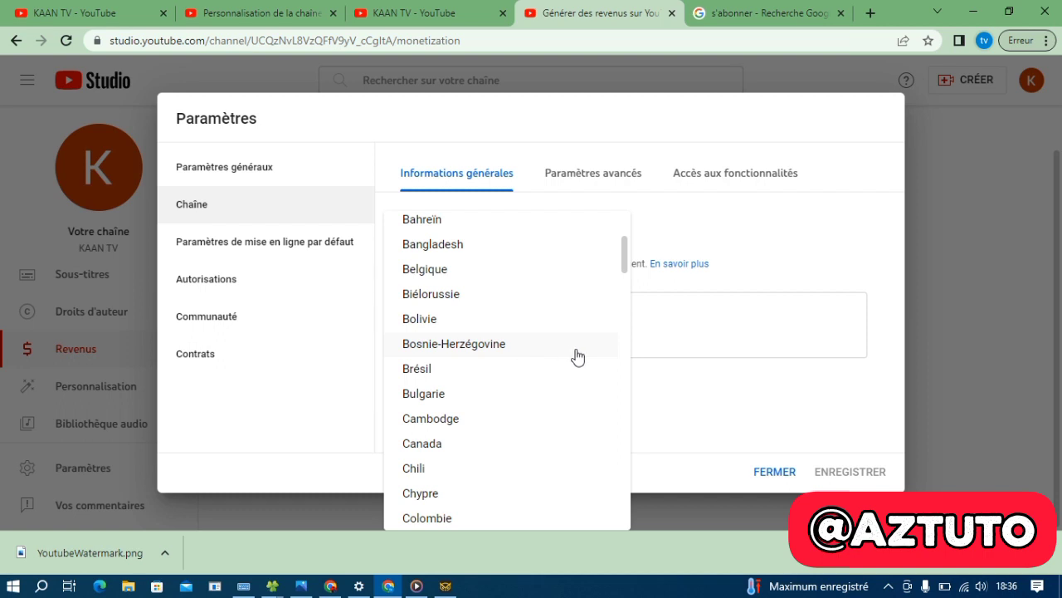
pyautogui.scroll(-10, 517, 357)
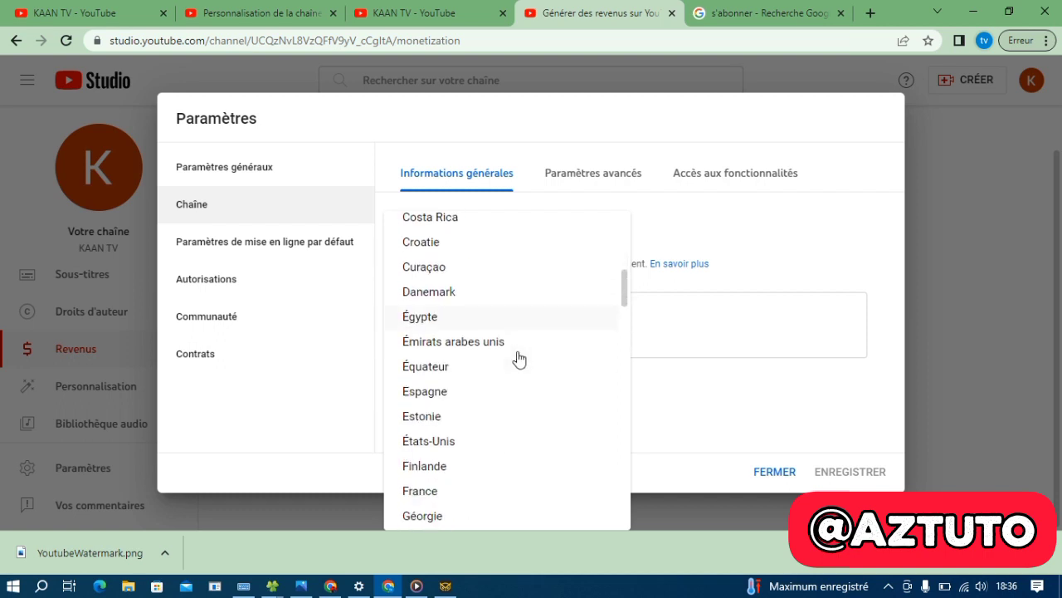
pyautogui.scroll(-10, 517, 358)
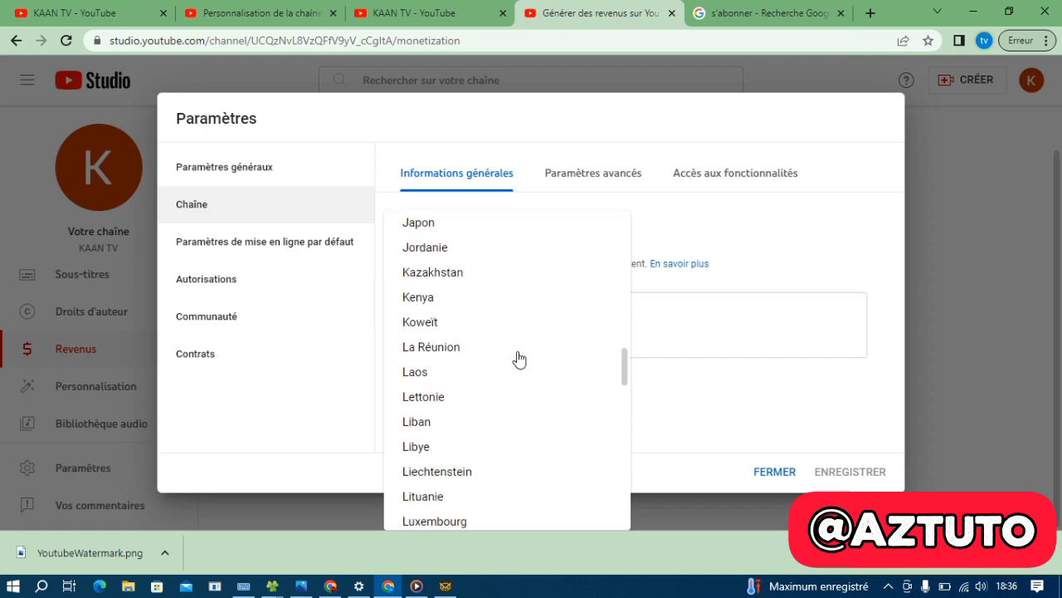
pyautogui.scroll(-10, 517, 357)
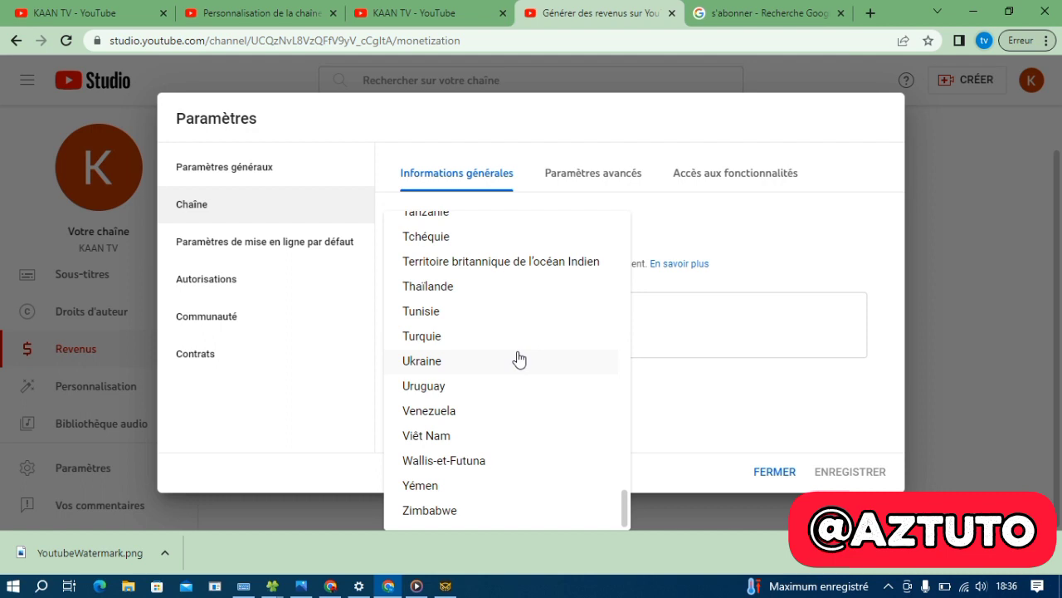
pyautogui.scroll(3, 518, 357)
pyautogui.scroll(8, 518, 357)
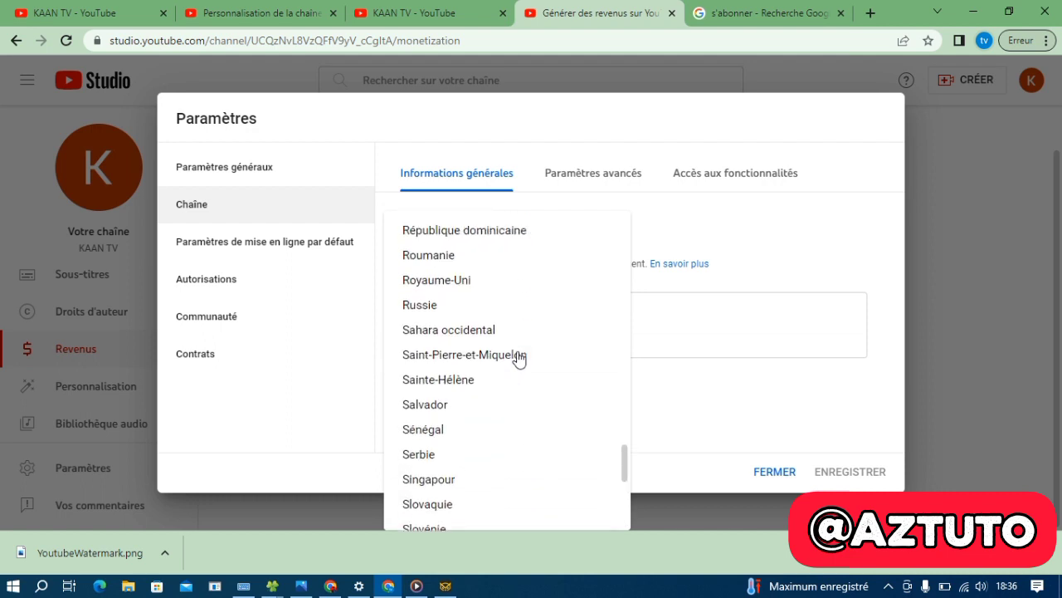
pyautogui.scroll(2, 517, 357)
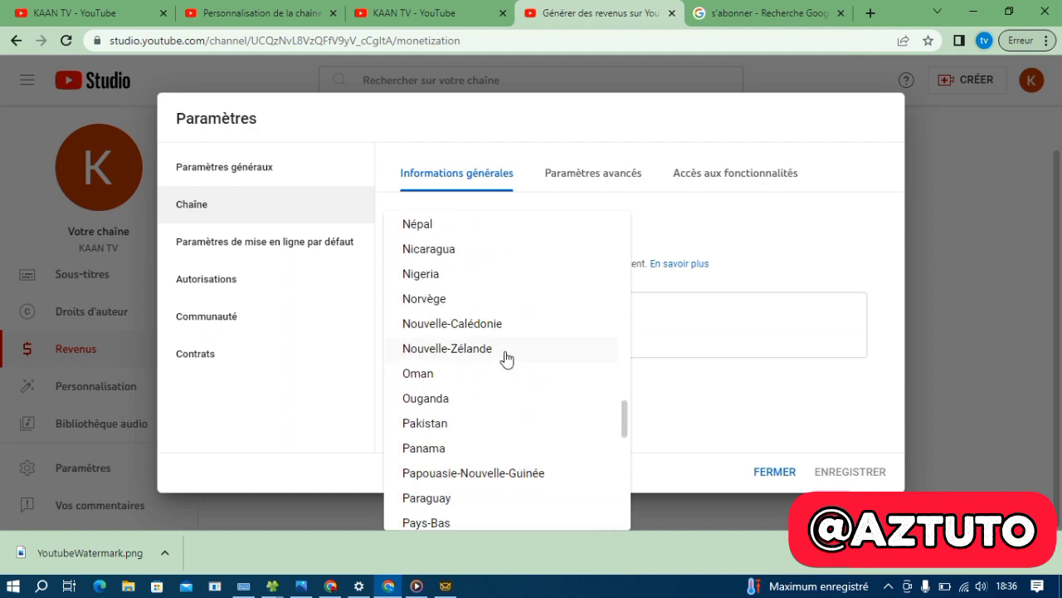
pyautogui.click(440, 276)
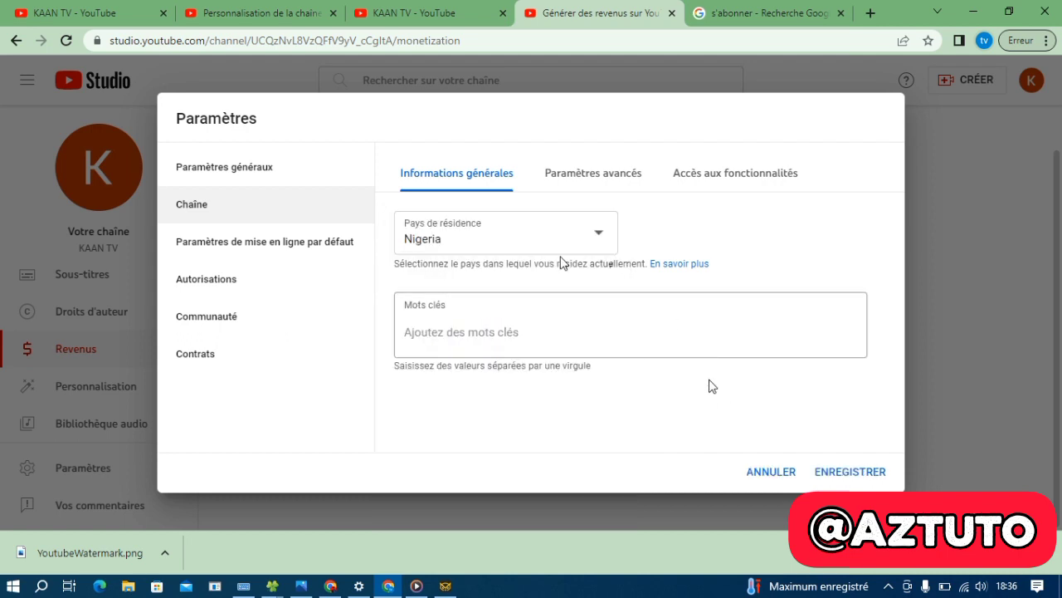
pyautogui.click(838, 475)
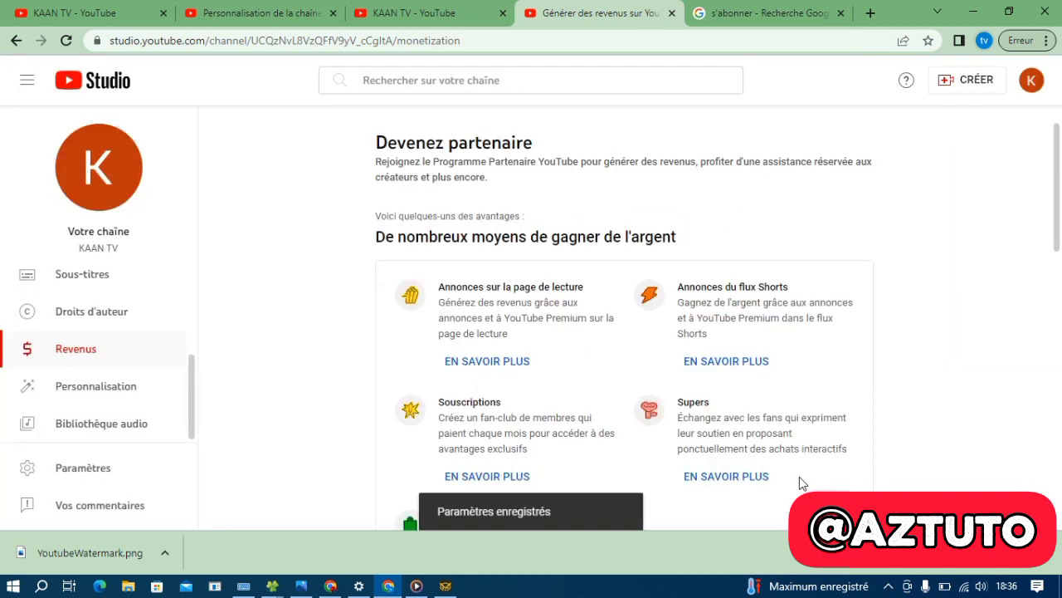
pyautogui.scroll(-2, 787, 480)
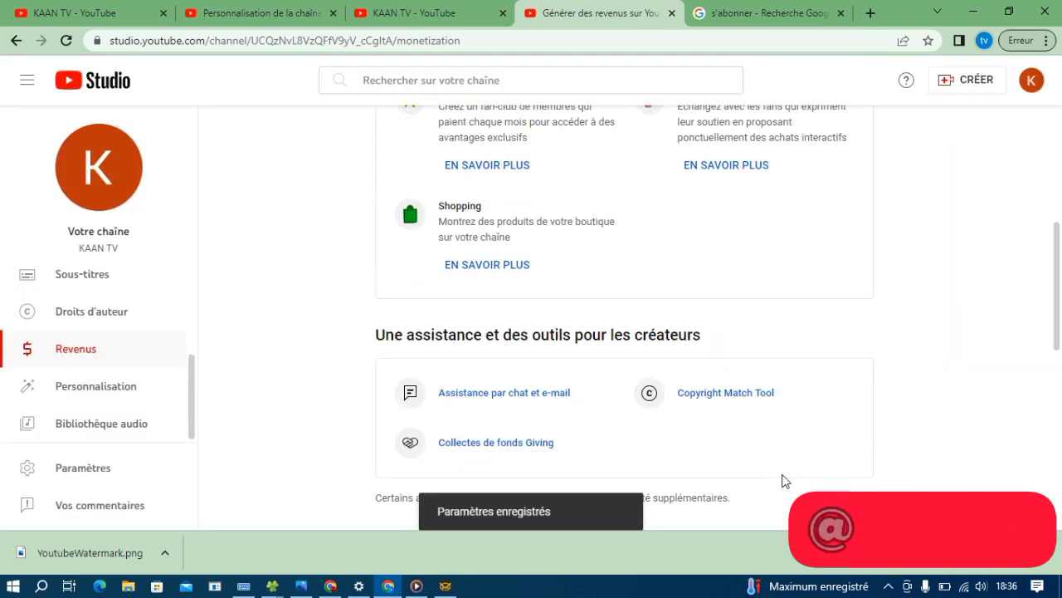
pyautogui.scroll(-2, 784, 480)
pyautogui.scroll(-4, 784, 480)
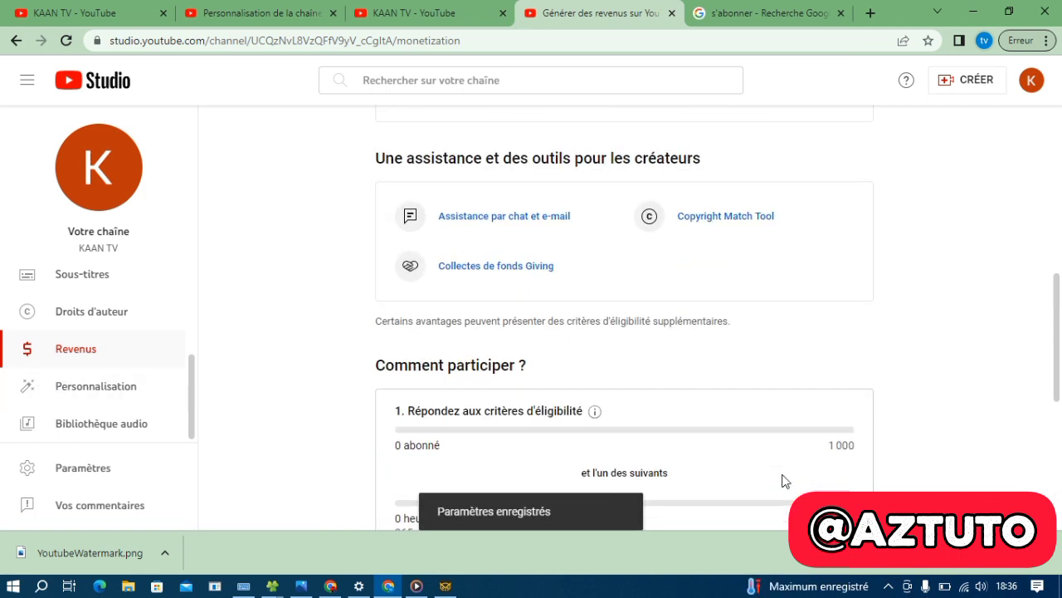
pyautogui.scroll(-2, 783, 481)
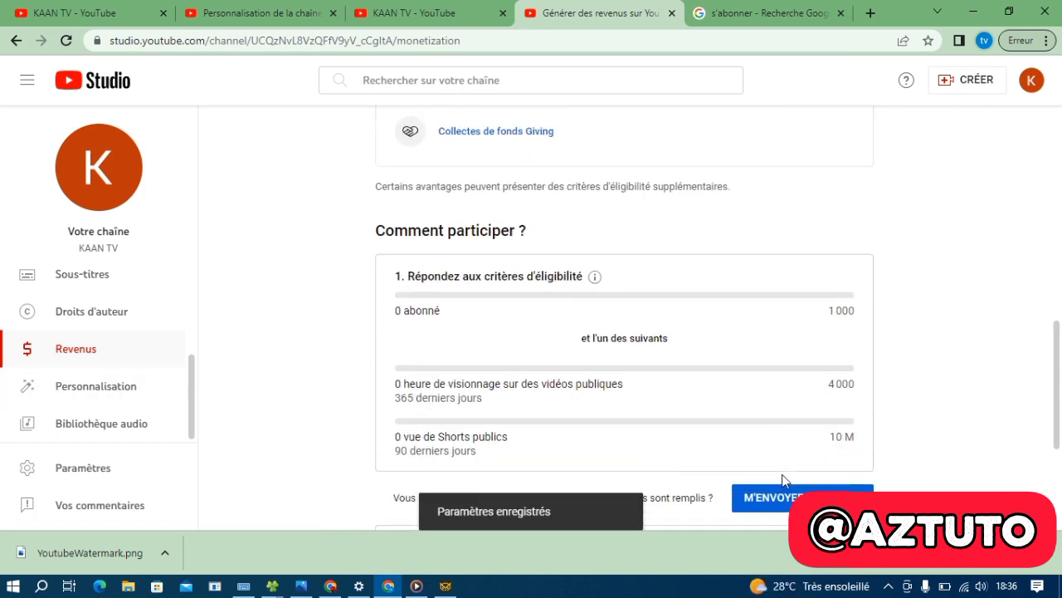
pyautogui.scroll(-1, 785, 482)
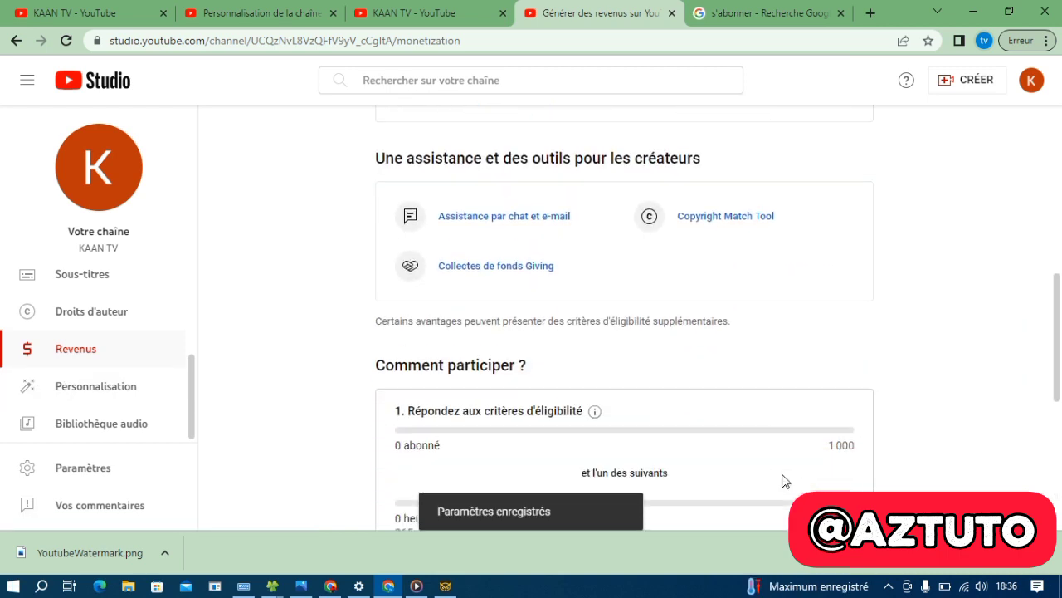
pyautogui.scroll(-2, 783, 480)
pyautogui.scroll(-1, 782, 480)
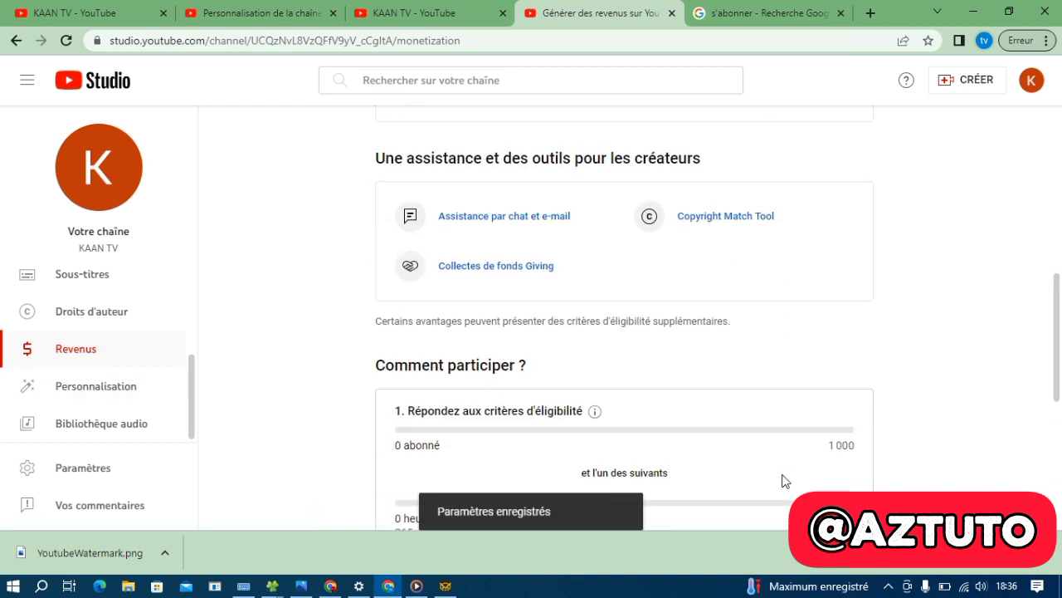
pyautogui.scroll(-2, 783, 479)
pyautogui.scroll(-1, 782, 479)
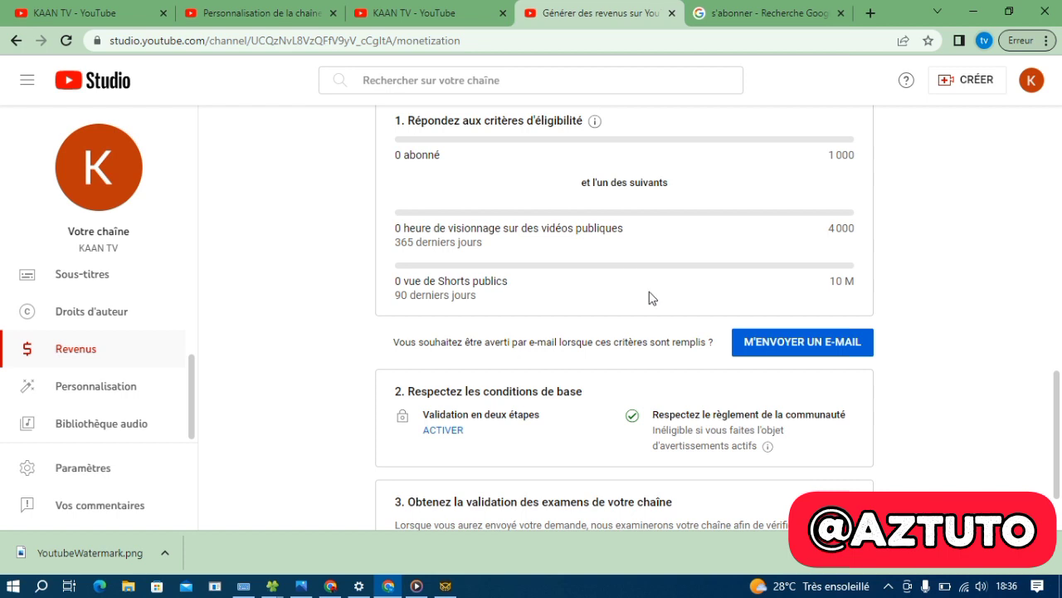
# In Paramètres > Chaîne, change the country of residence to France and save
pyautogui.click(53, 467)
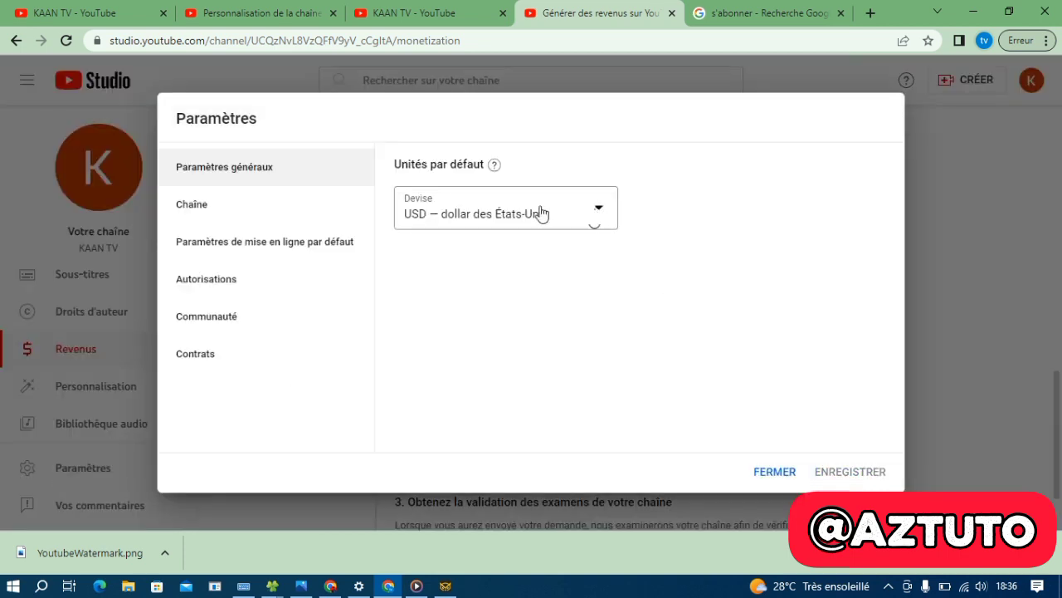
pyautogui.click(242, 203)
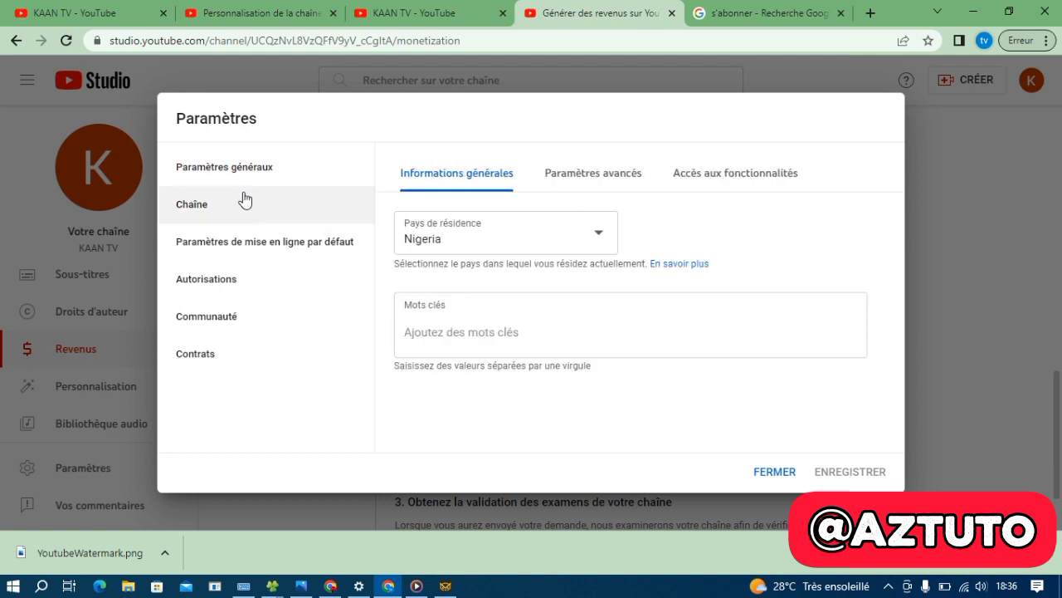
pyautogui.click(609, 240)
pyautogui.scroll(-4, 540, 370)
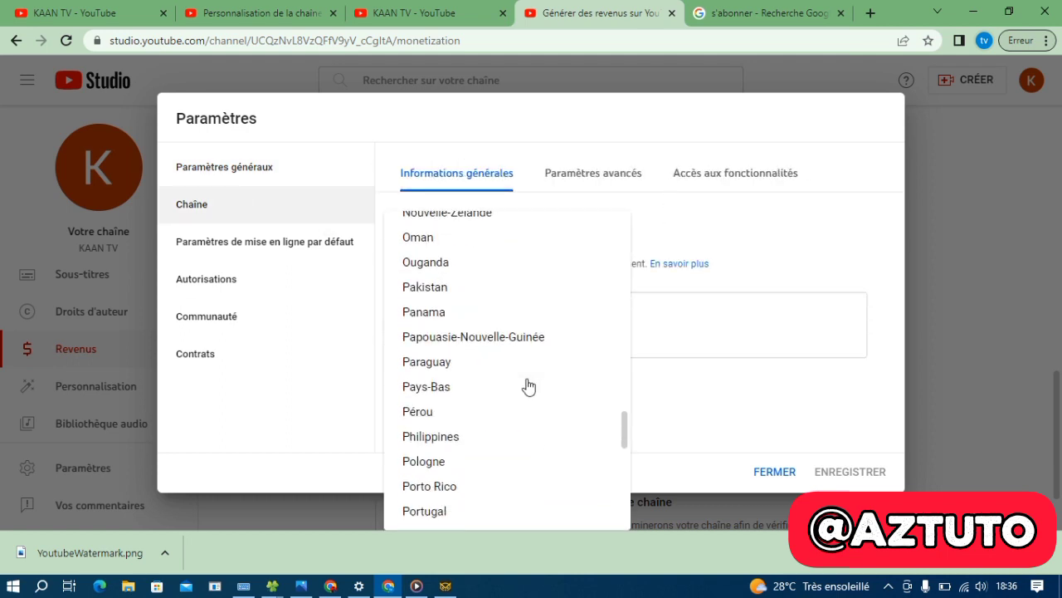
pyautogui.scroll(-1, 528, 386)
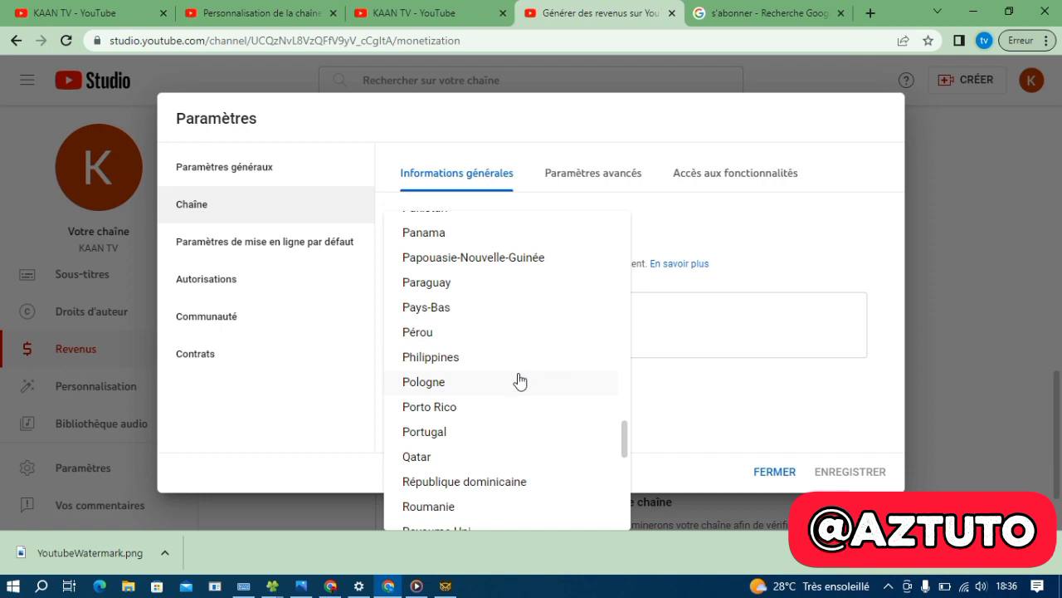
pyautogui.scroll(5, 510, 361)
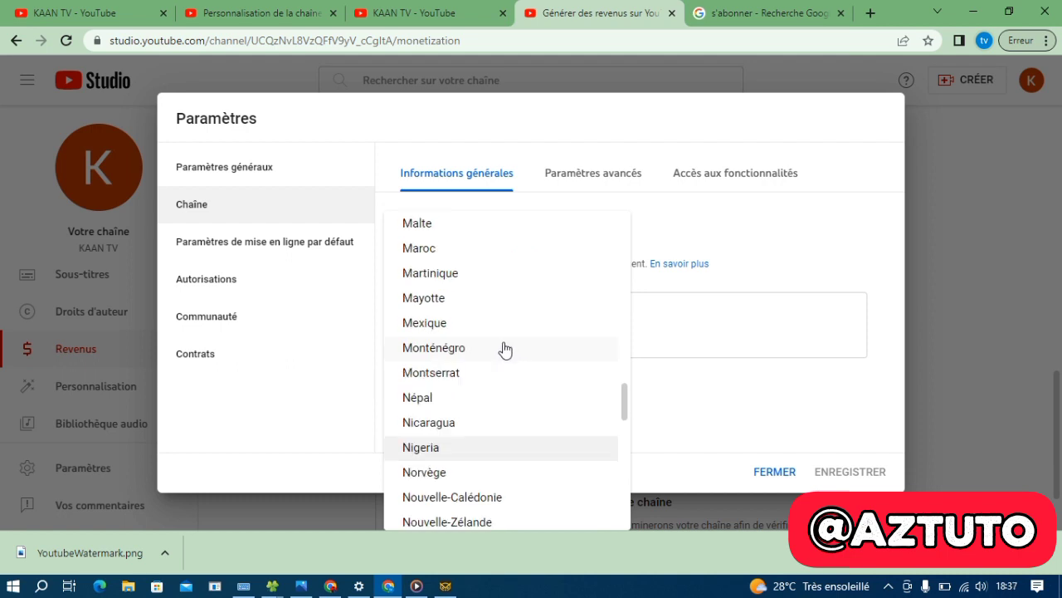
pyautogui.scroll(15, 505, 348)
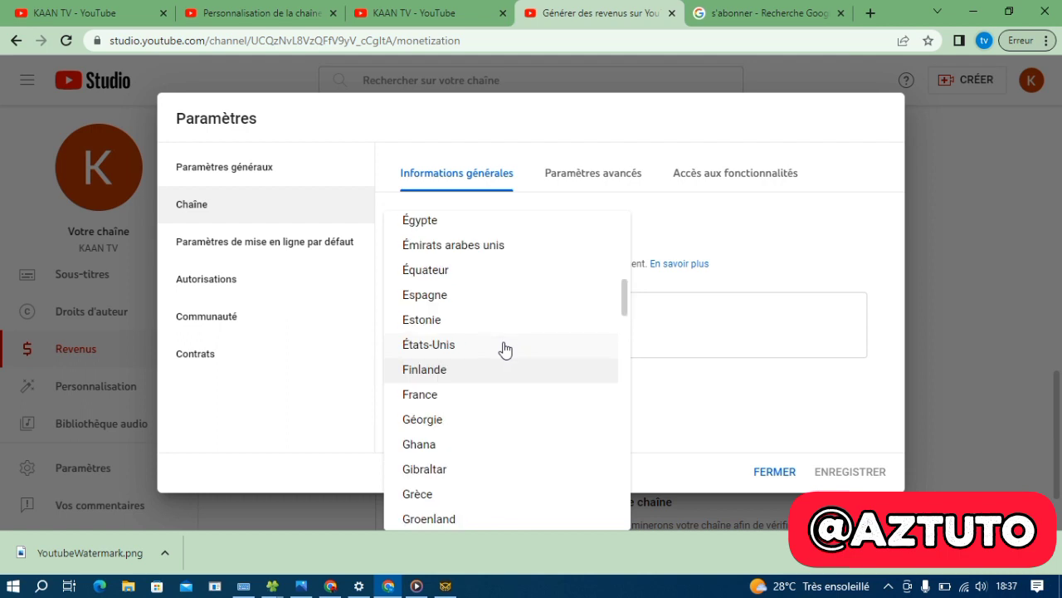
pyautogui.click(479, 396)
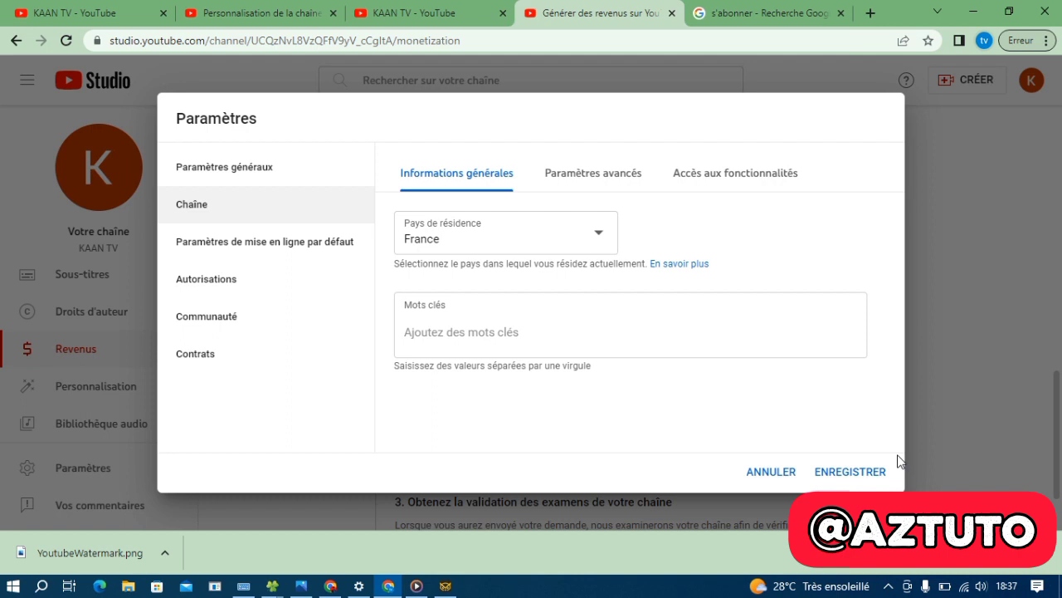
pyautogui.click(860, 474)
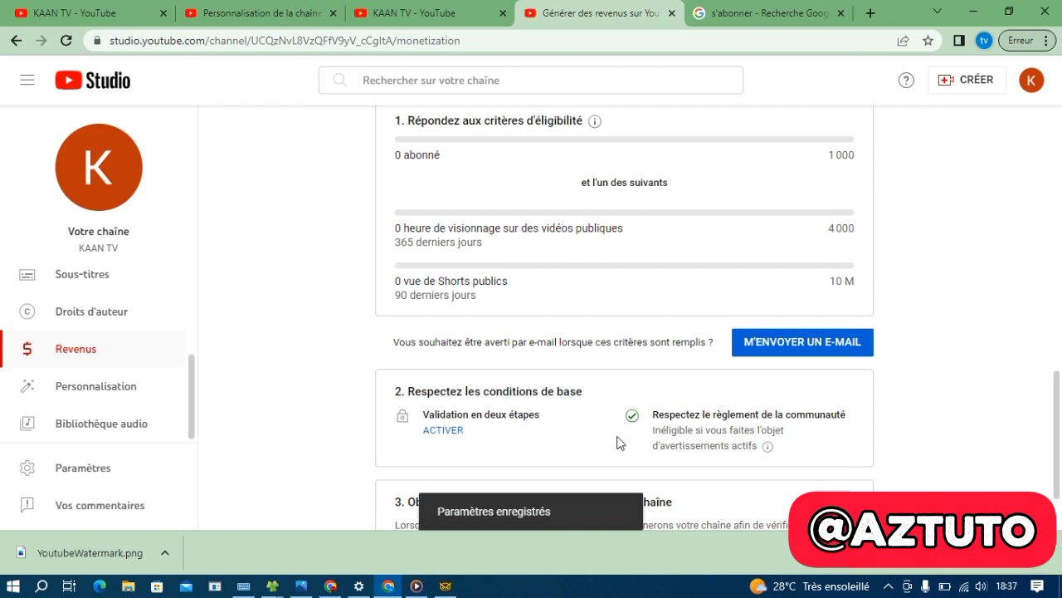
# Start activating Validation en deux étapes from the basic requirements section
pyautogui.scroll(-1, 618, 442)
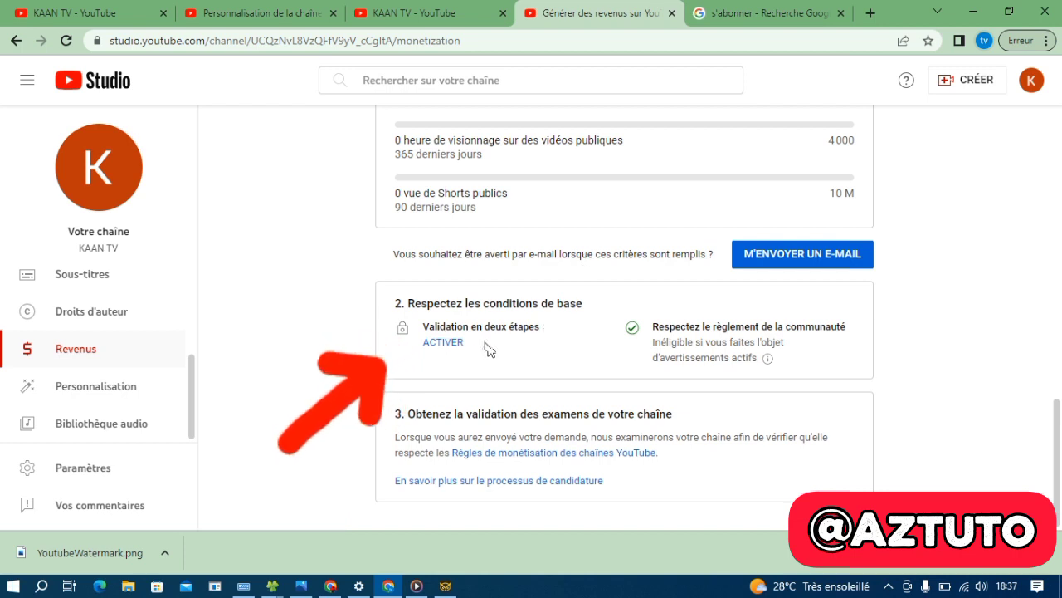
pyautogui.click(445, 344)
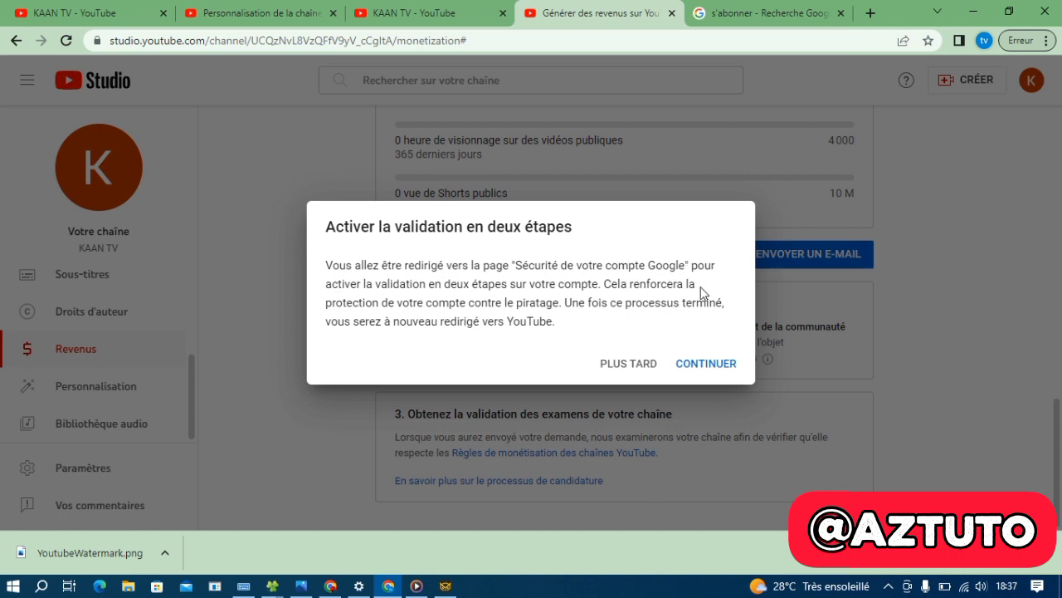
# Continue to Google account security and request the verification code by SMS
pyautogui.click(710, 367)
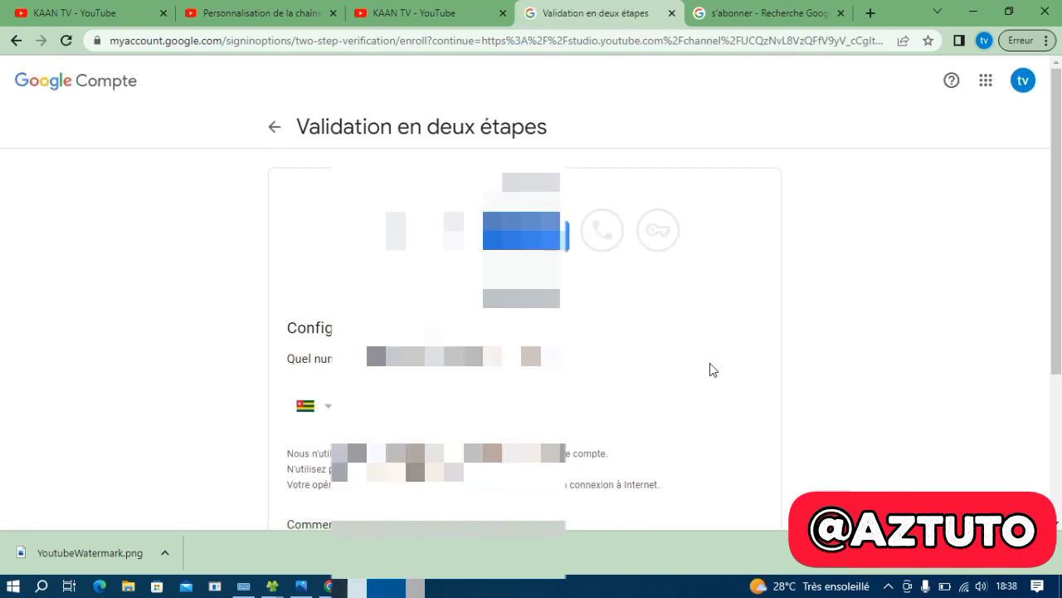
pyautogui.scroll(-3, 664, 380)
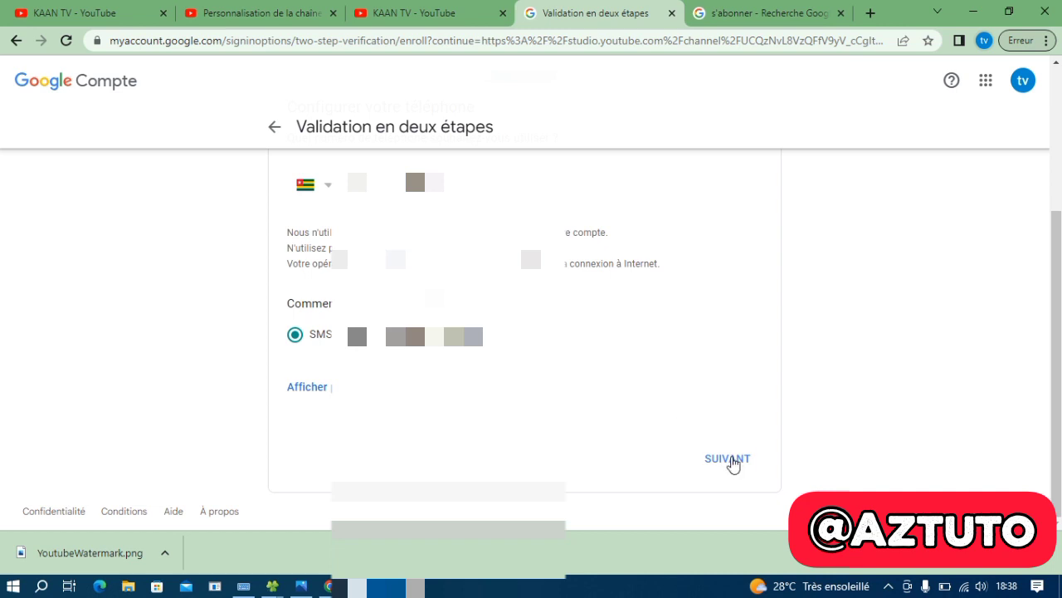
pyautogui.click(731, 461)
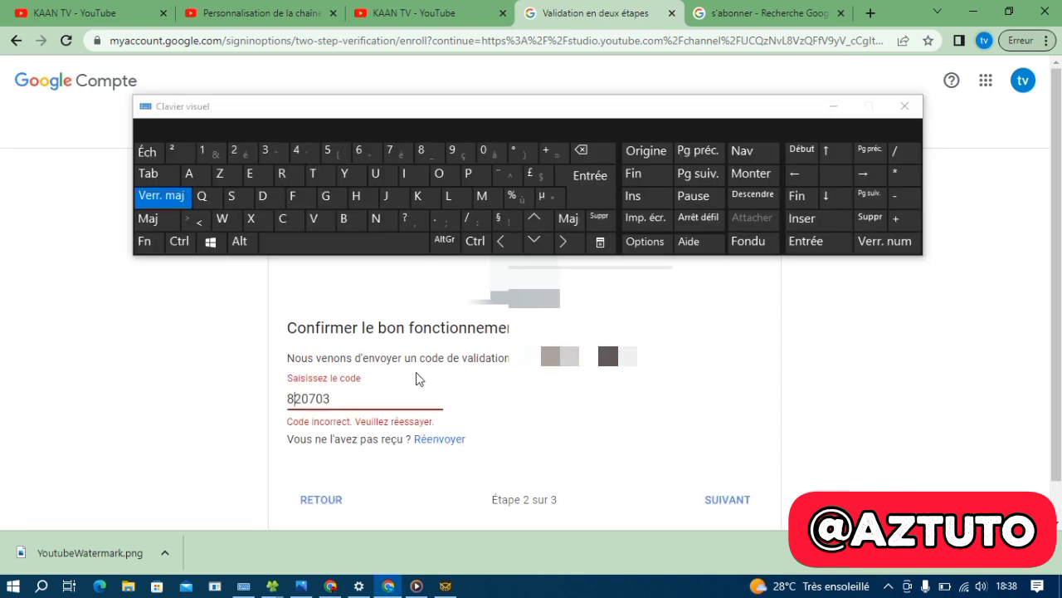
# Correct the last digits of the SMS code, submit it, and turn on two-step verification
pyautogui.moveTo(334, 399); pyautogui.dragTo(220, 405)
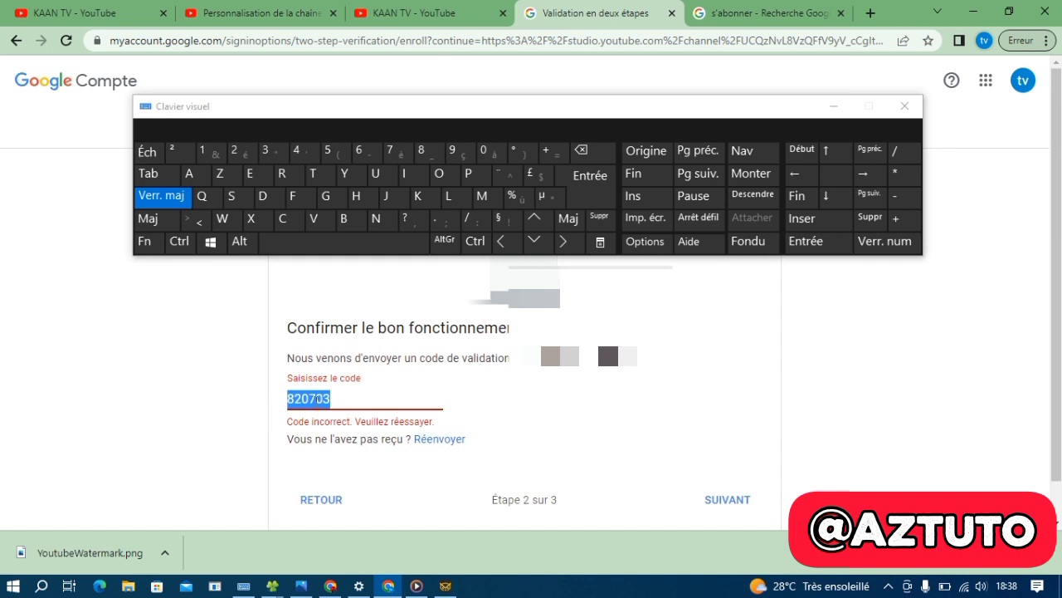
pyautogui.click(330, 398)
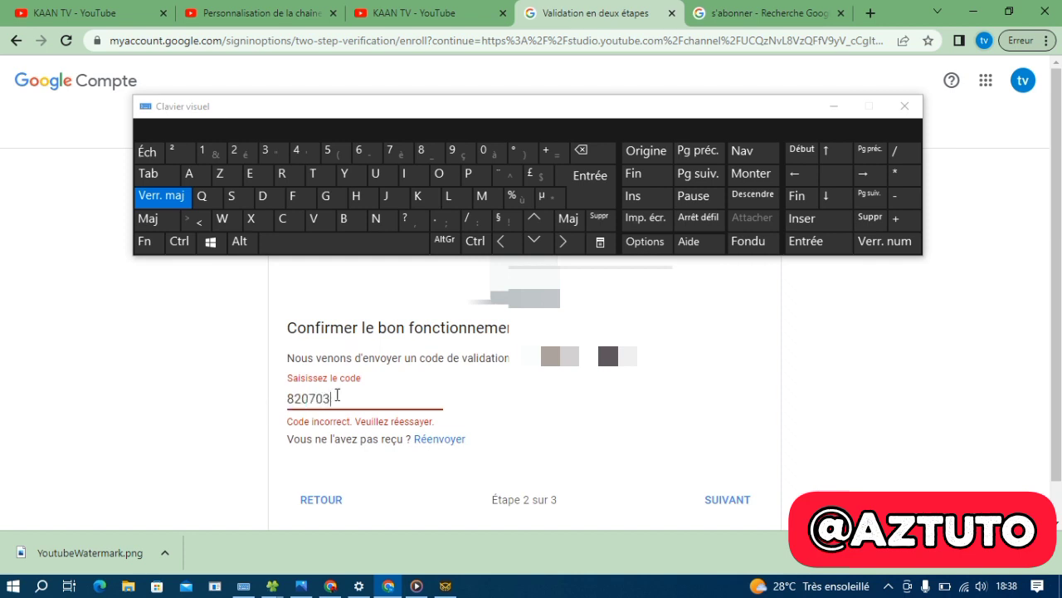
pyautogui.click(592, 152)
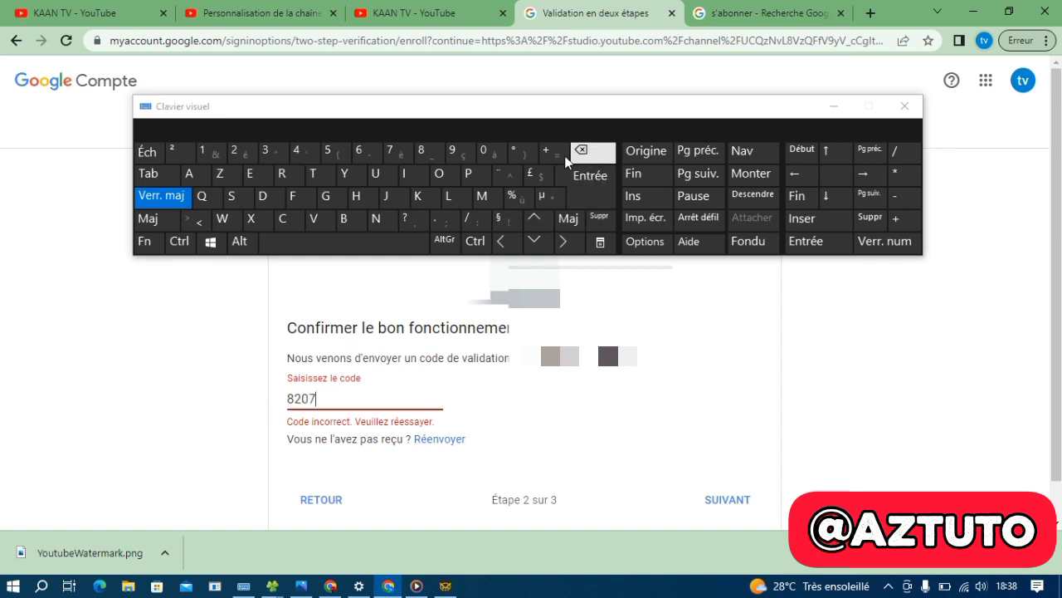
pyautogui.click(266, 151)
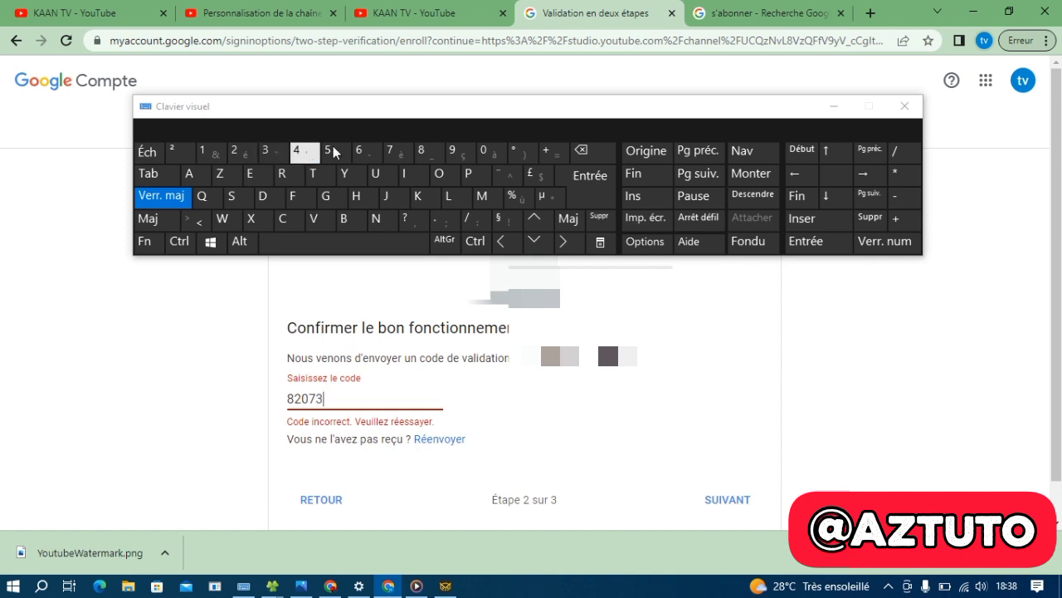
pyautogui.click(484, 151)
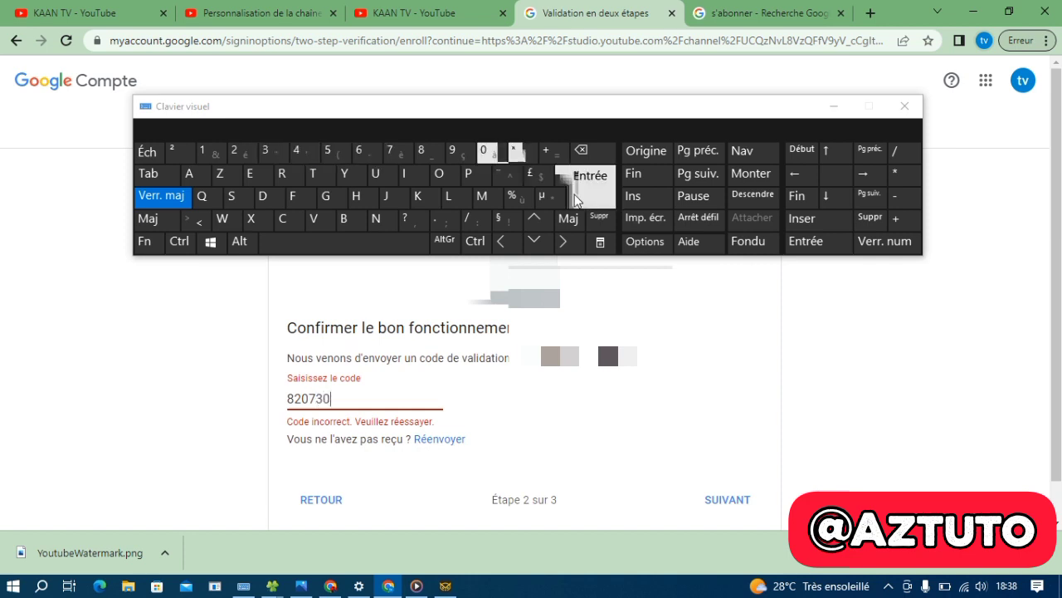
pyautogui.click(728, 499)
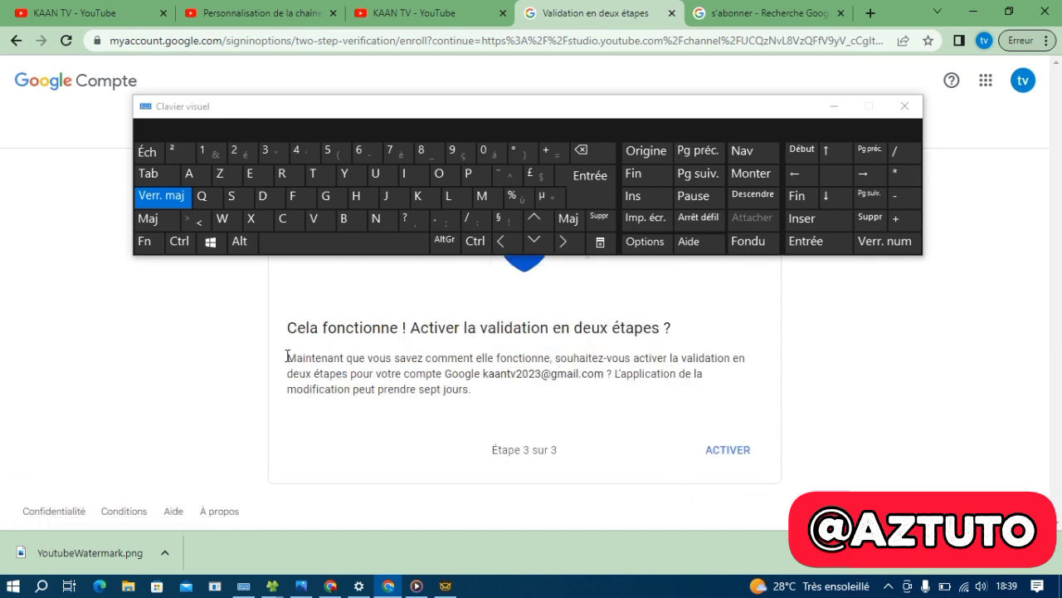
pyautogui.click(832, 108)
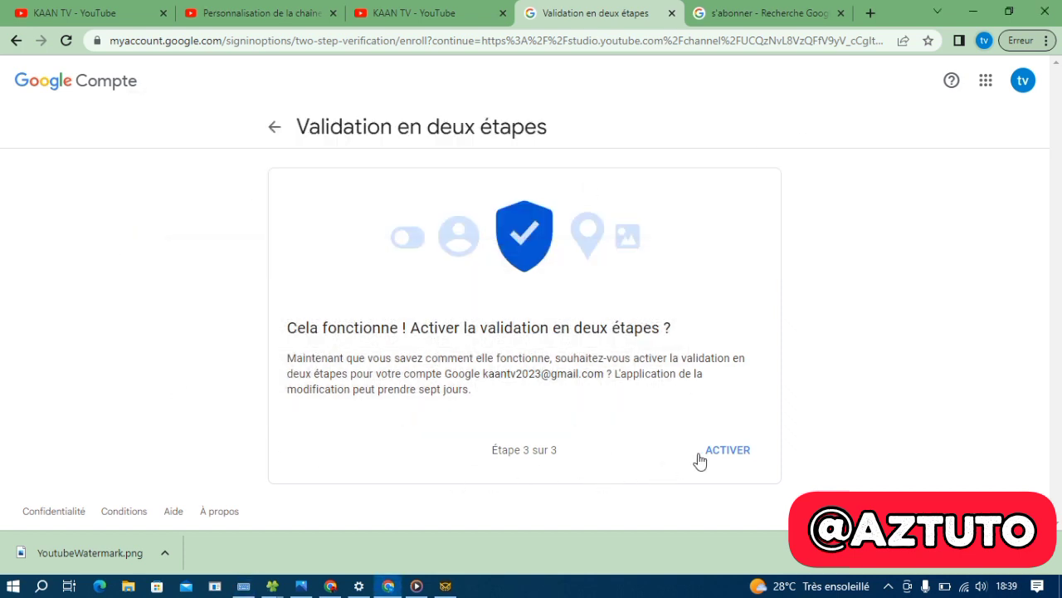
pyautogui.click(733, 449)
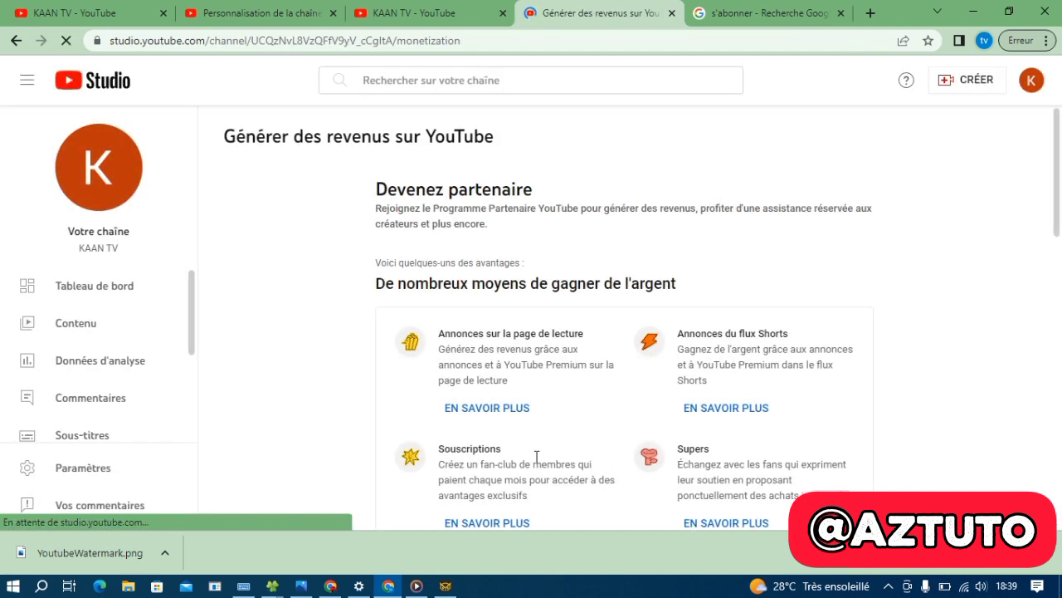
# Scroll the monetization page to confirm the Validation en deux étapes condition is met
pyautogui.scroll(-5, 464, 430)
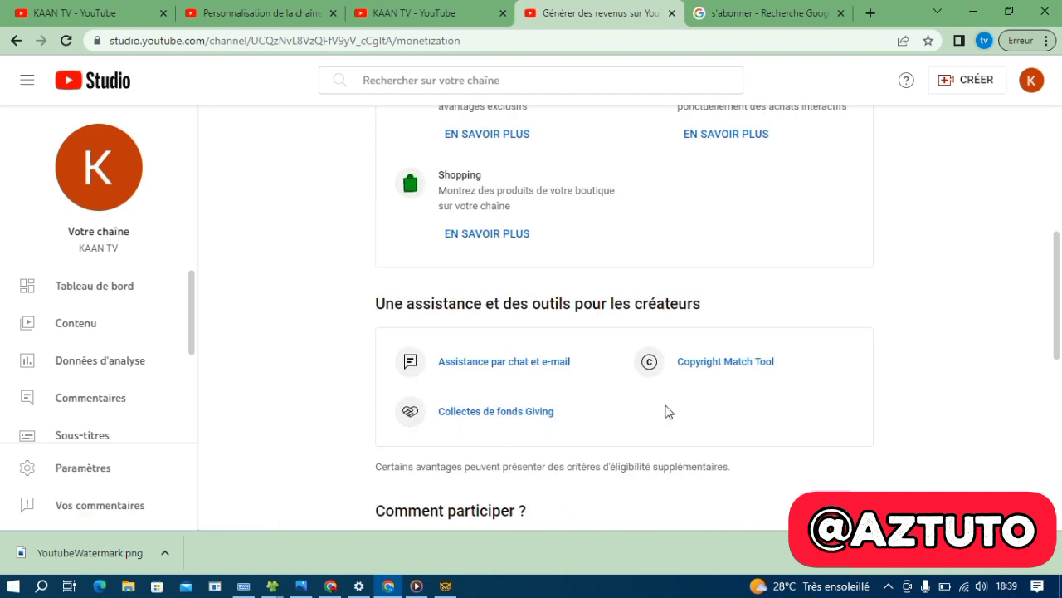
pyautogui.scroll(-3, 669, 415)
pyautogui.scroll(-3, 672, 422)
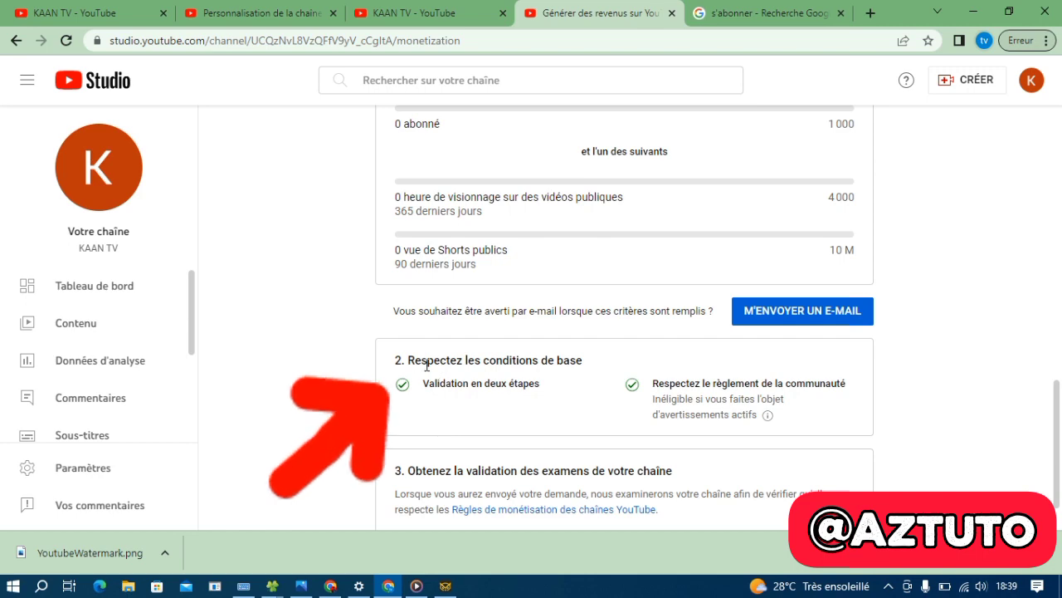
pyautogui.scroll(2, 486, 349)
pyautogui.scroll(1, 485, 349)
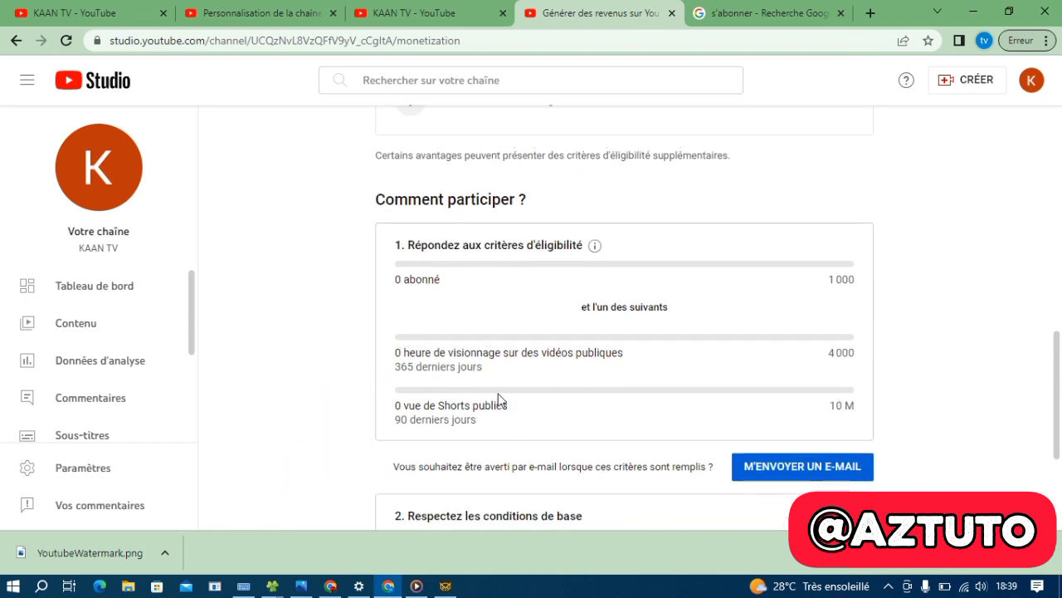
pyautogui.scroll(-2, 672, 420)
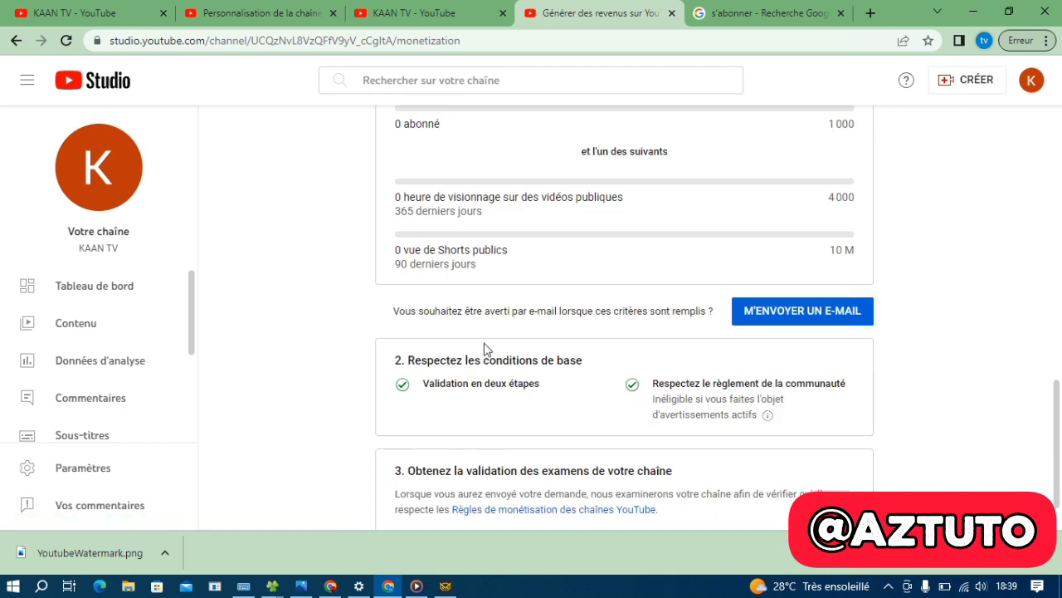
pyautogui.scroll(2, 490, 345)
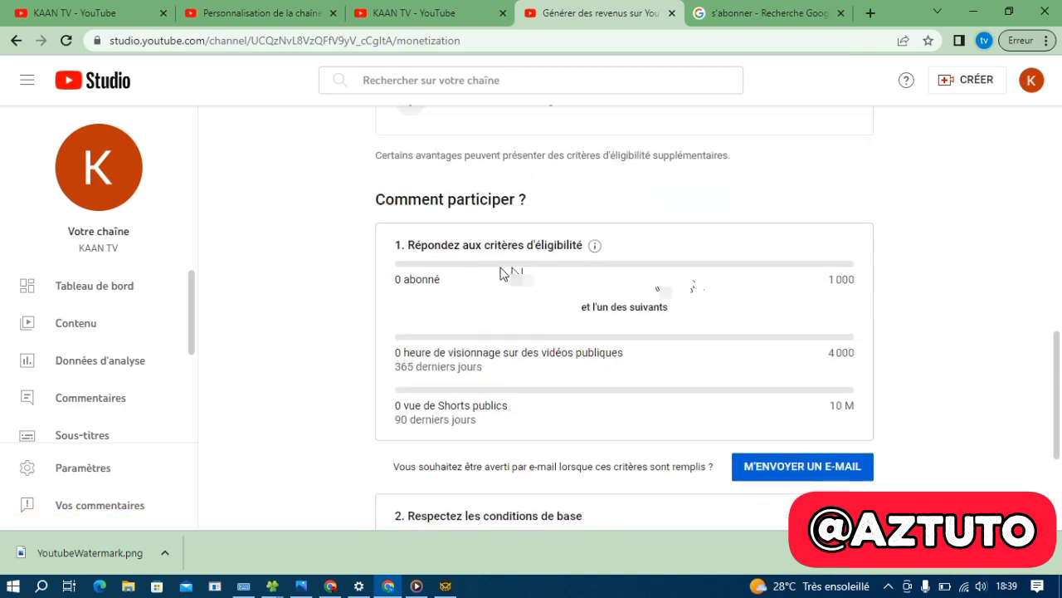
pyautogui.scroll(-1, 494, 412)
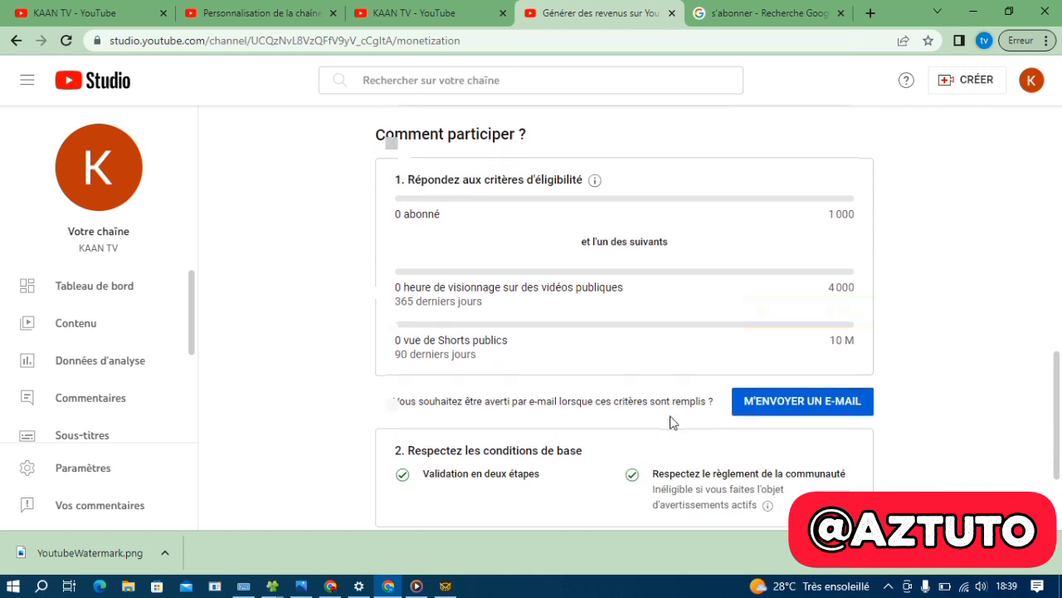
pyautogui.scroll(-1, 647, 423)
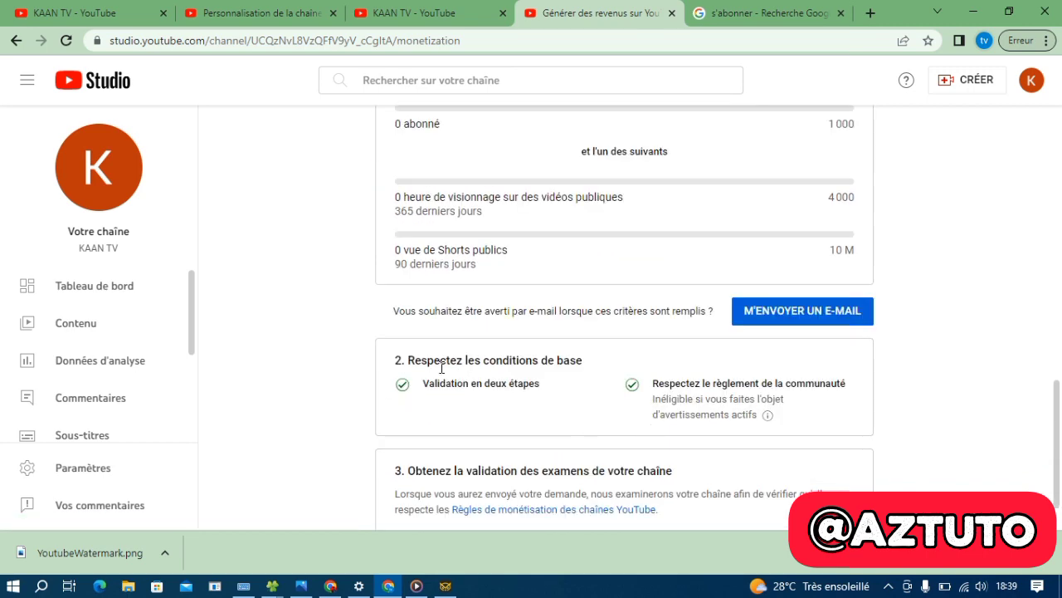
pyautogui.scroll(2, 485, 332)
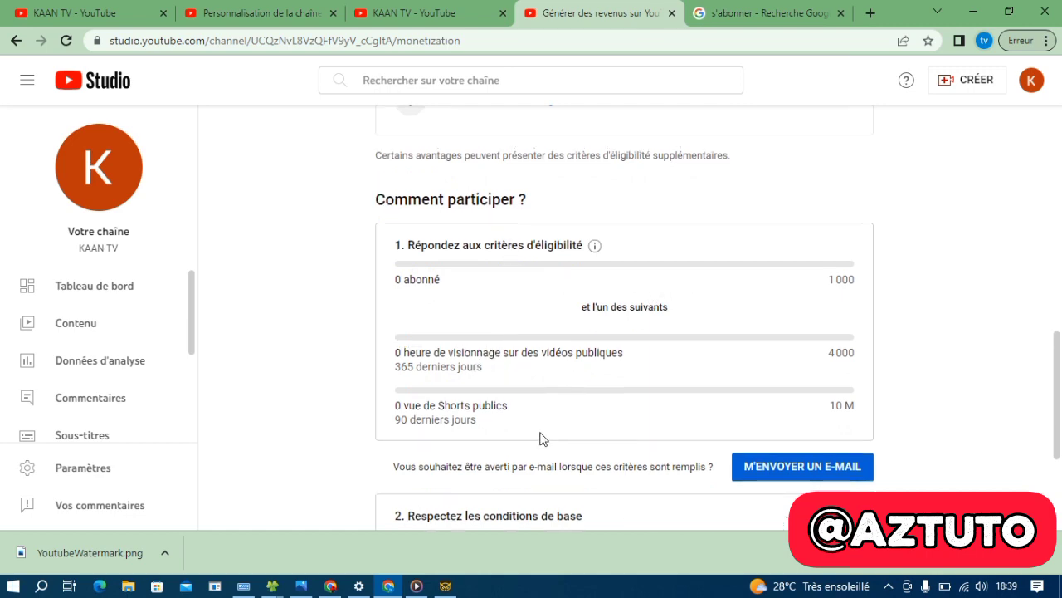
pyautogui.scroll(-1, 498, 398)
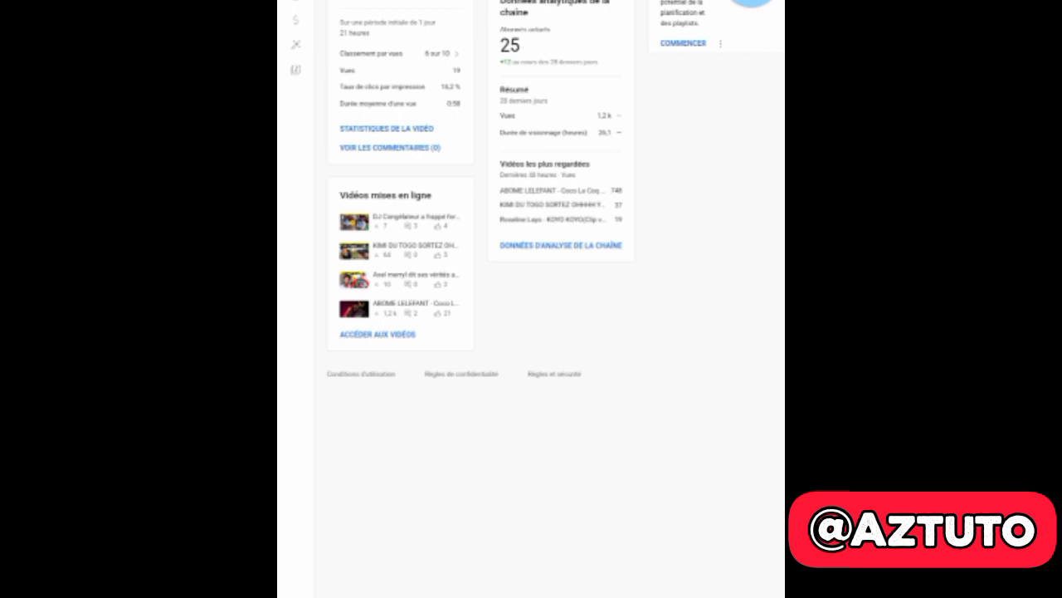
# Open the channel Settings from the dashboard sidebar, showing default currency USD
pyautogui.scroll(-2, 532, 332)
pyautogui.scroll(-1, 532, 332)
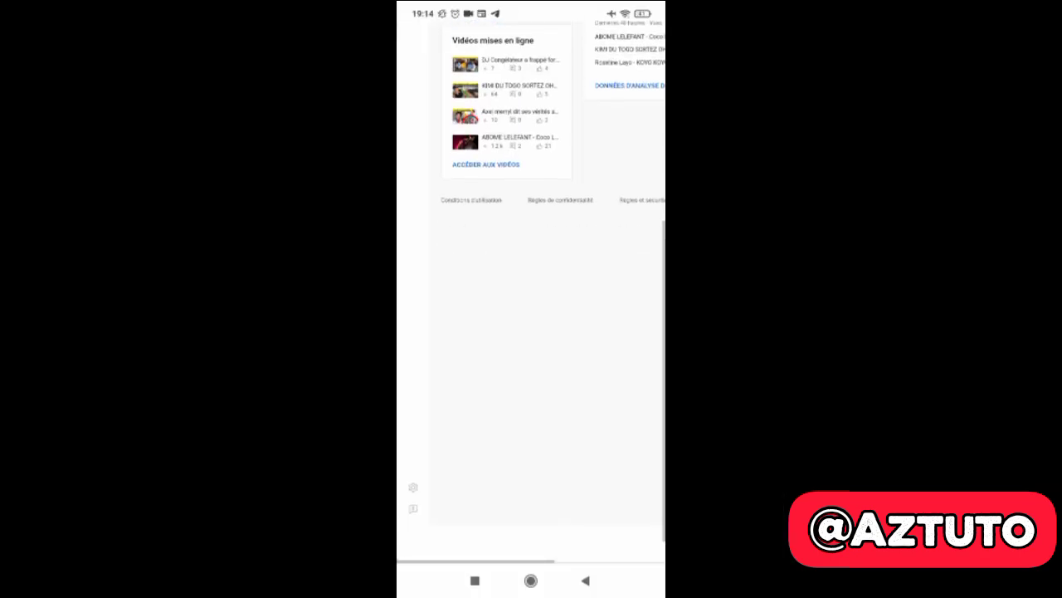
pyautogui.scroll(-1, 531, 332)
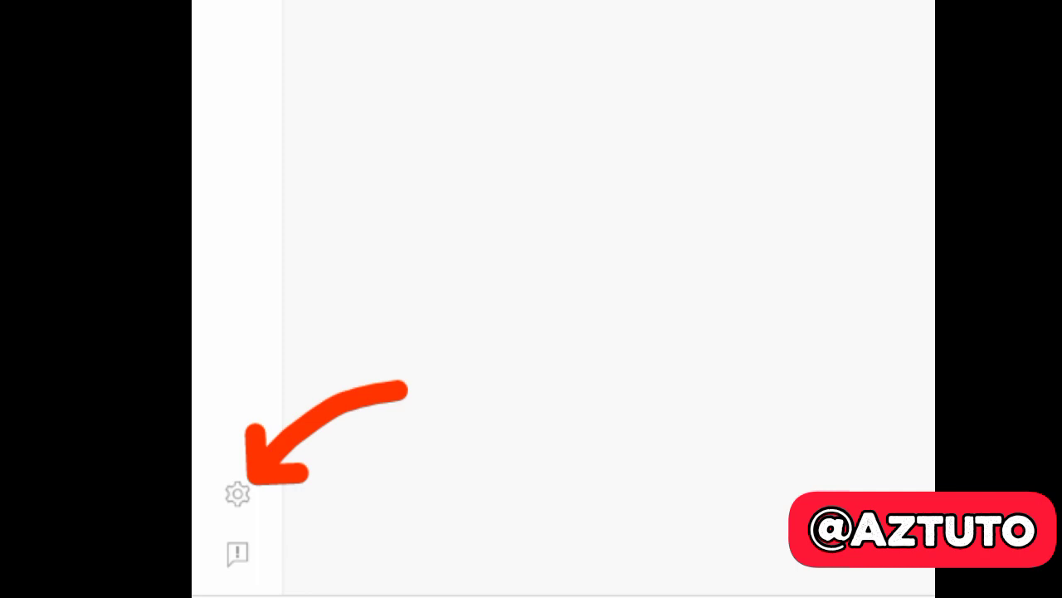
pyautogui.click(237, 494)
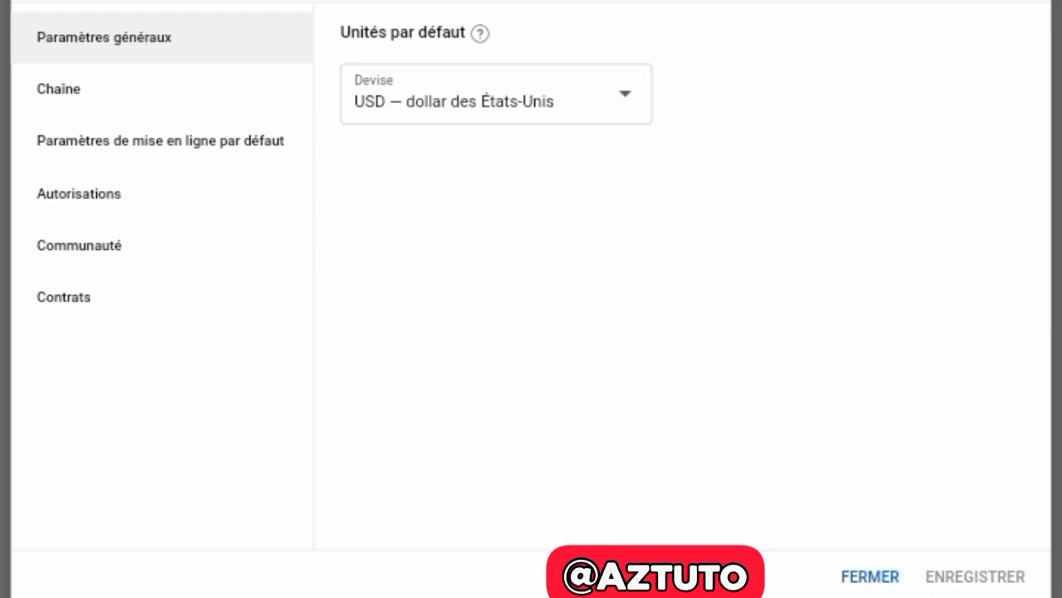
# Show the Chaîne general information with France as country of residence and eight keywords
pyautogui.click(59, 88)
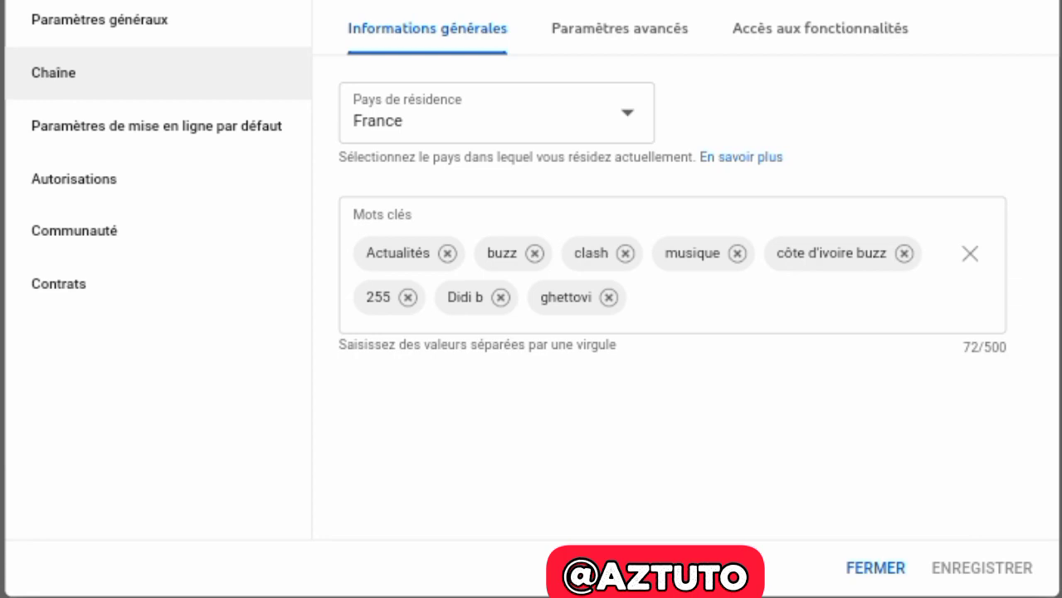
# Add 'Actu' as a ninth channel keyword, bringing the count to 77/500
pyautogui.click(713, 298)
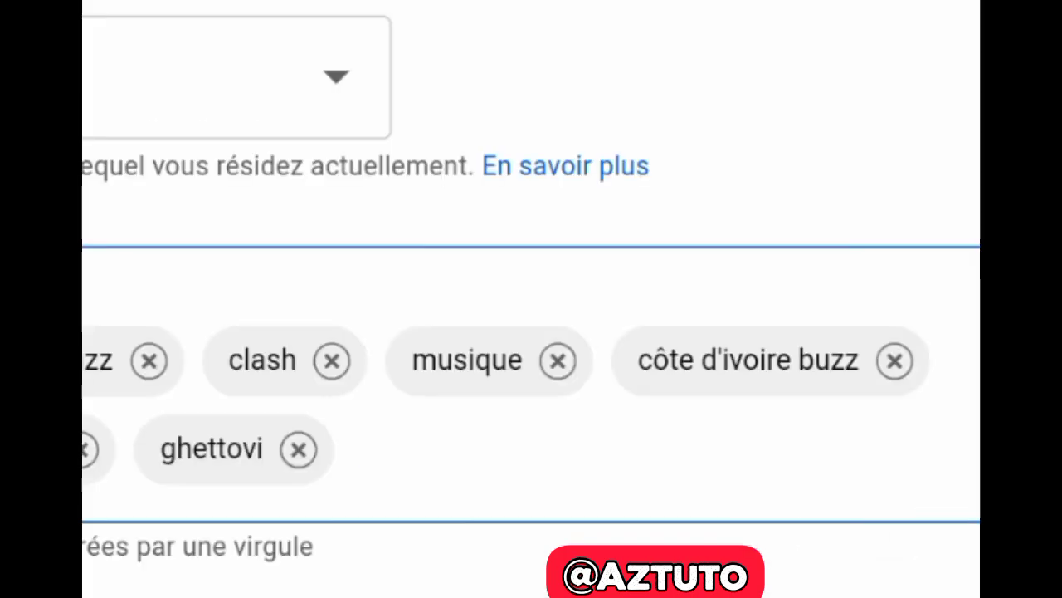
pyautogui.write('A')
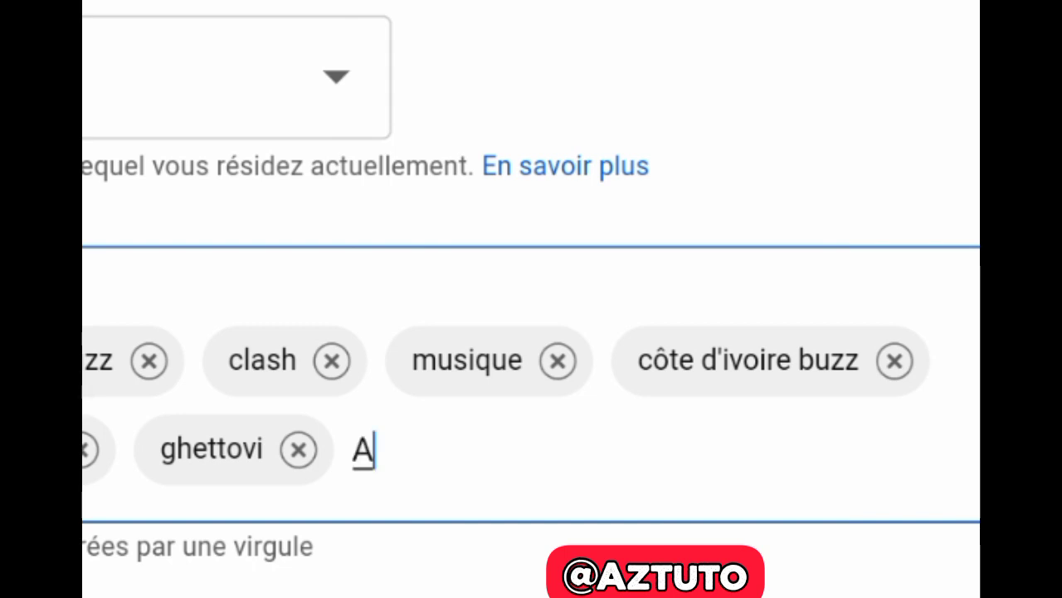
pyautogui.write('ct')
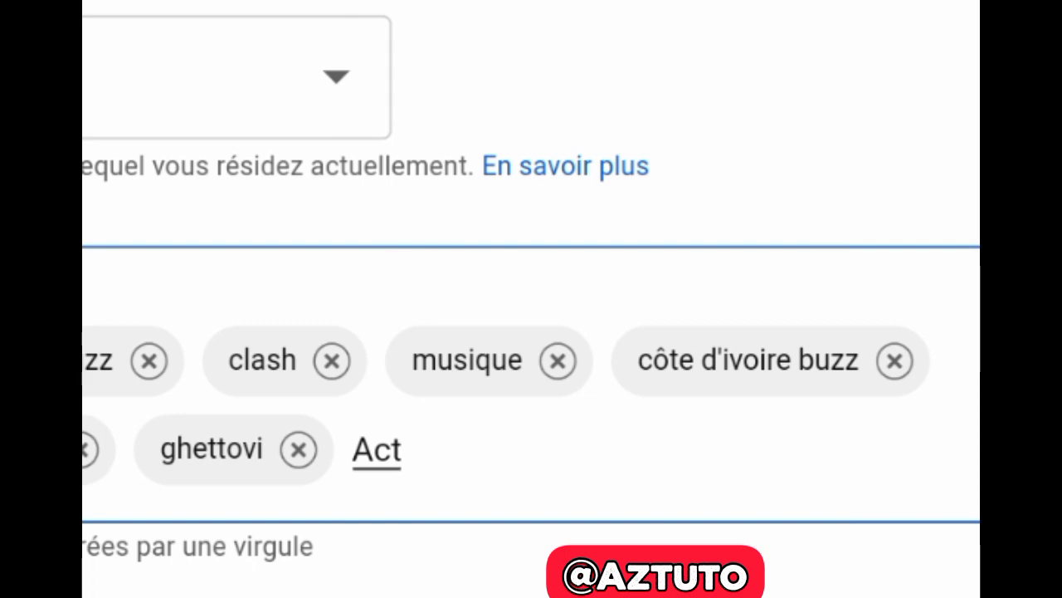
pyautogui.write('u,')
pyautogui.press('BackSpace')
pyautogui.press('Return')
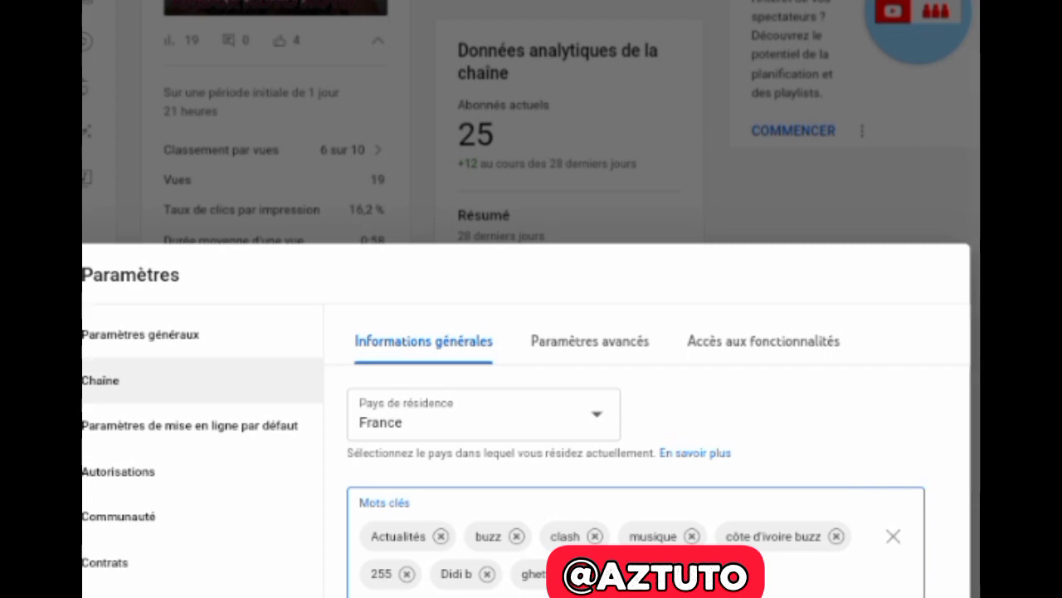
# Review Paramètres avancés: audience not made for children, Google Ads, subtitles, ads and Extraits sections
pyautogui.click(633, 336)
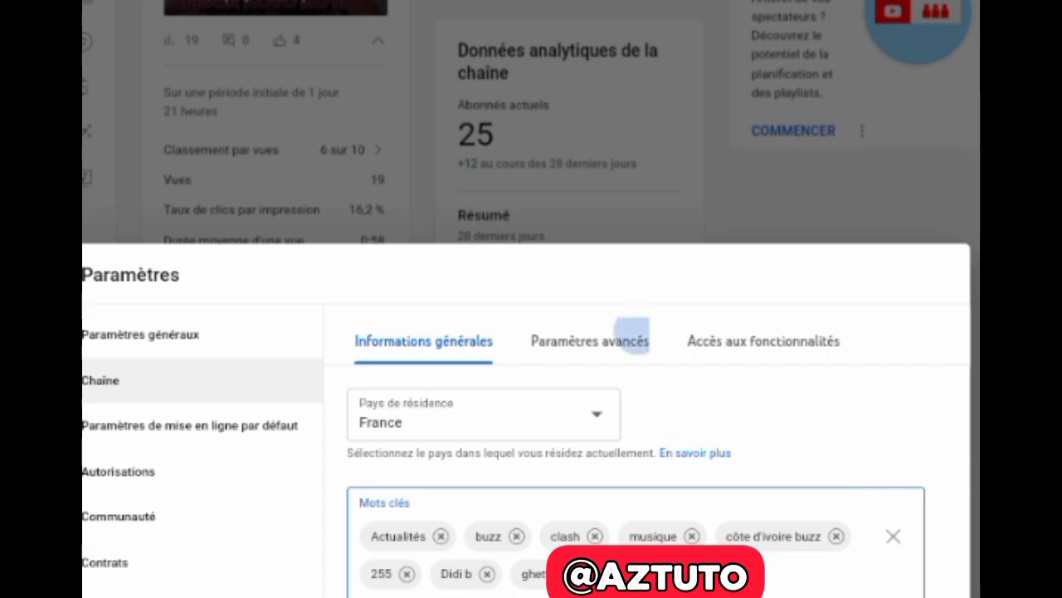
pyautogui.scroll(-1, 627, 461)
pyautogui.scroll(-2, 656, 449)
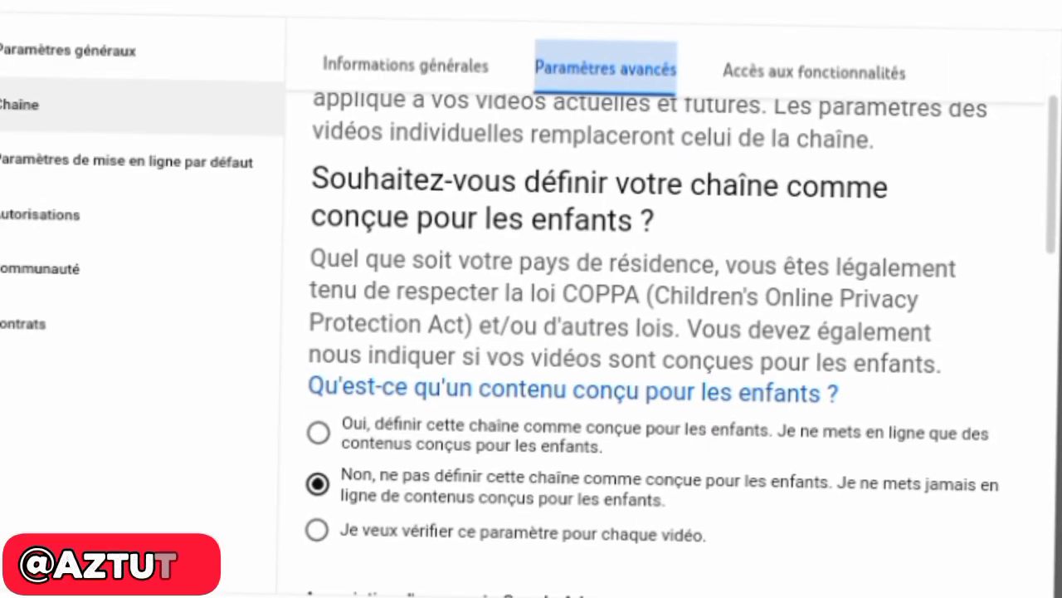
pyautogui.scroll(1, 655, 448)
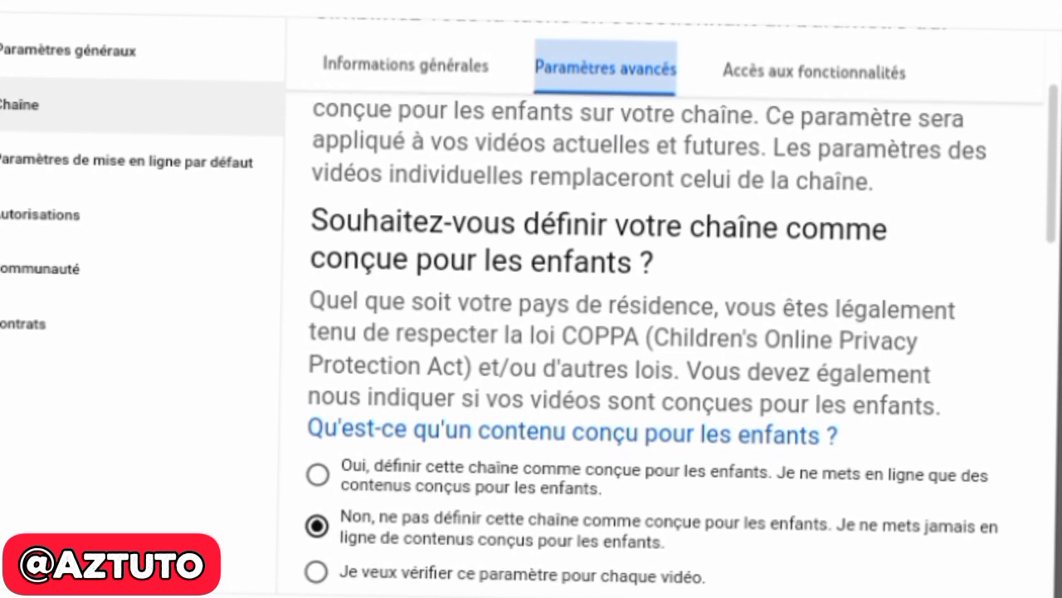
pyautogui.scroll(-3, 664, 349)
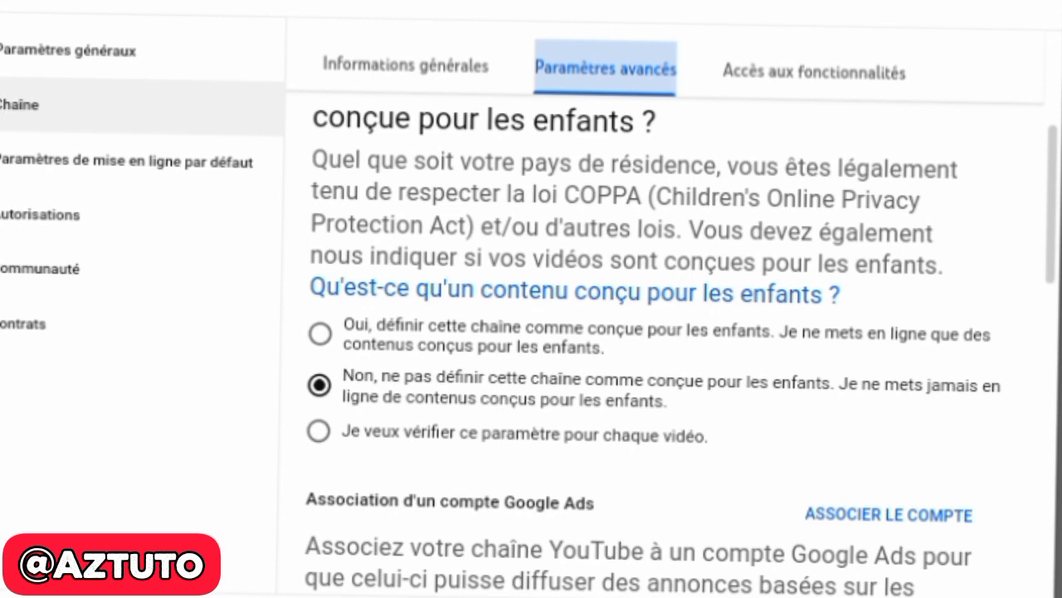
pyautogui.scroll(-3, 664, 332)
pyautogui.scroll(-3, 664, 332)
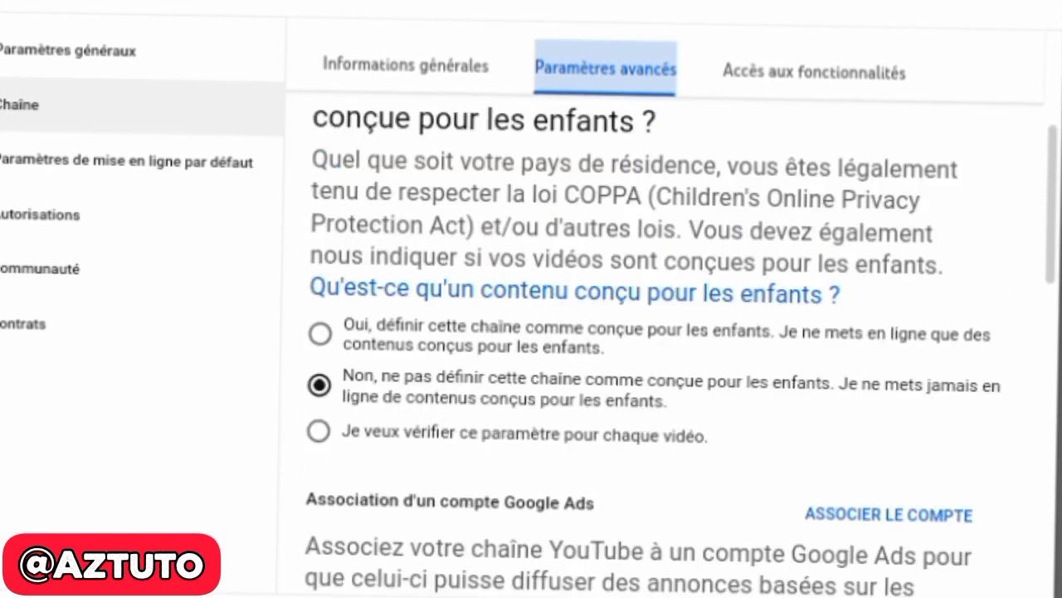
pyautogui.scroll(-3, 664, 332)
pyautogui.scroll(-3, 664, 332)
pyautogui.scroll(-3, 655, 332)
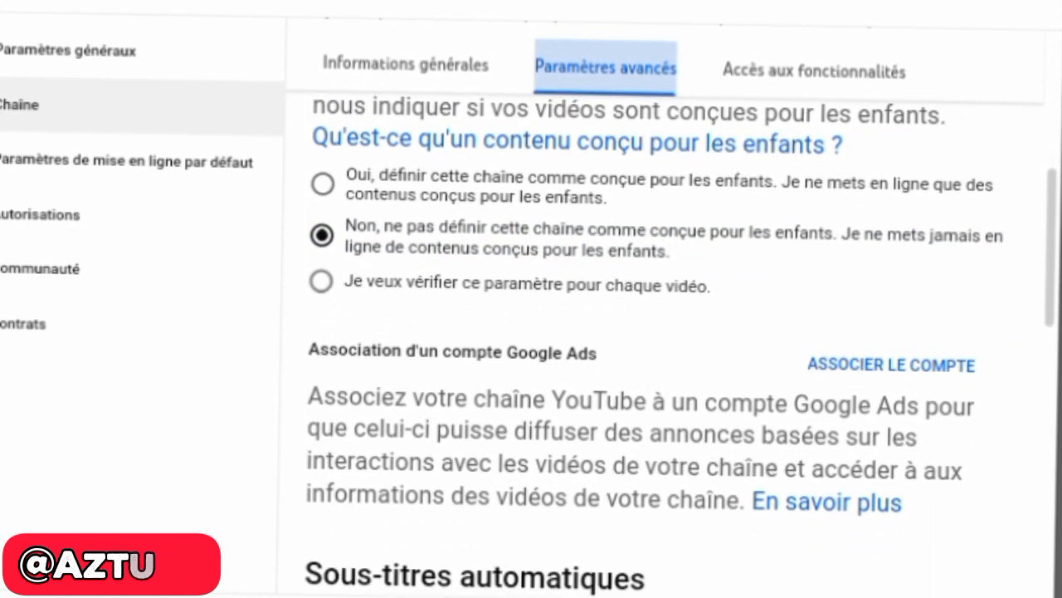
pyautogui.scroll(-3, 656, 332)
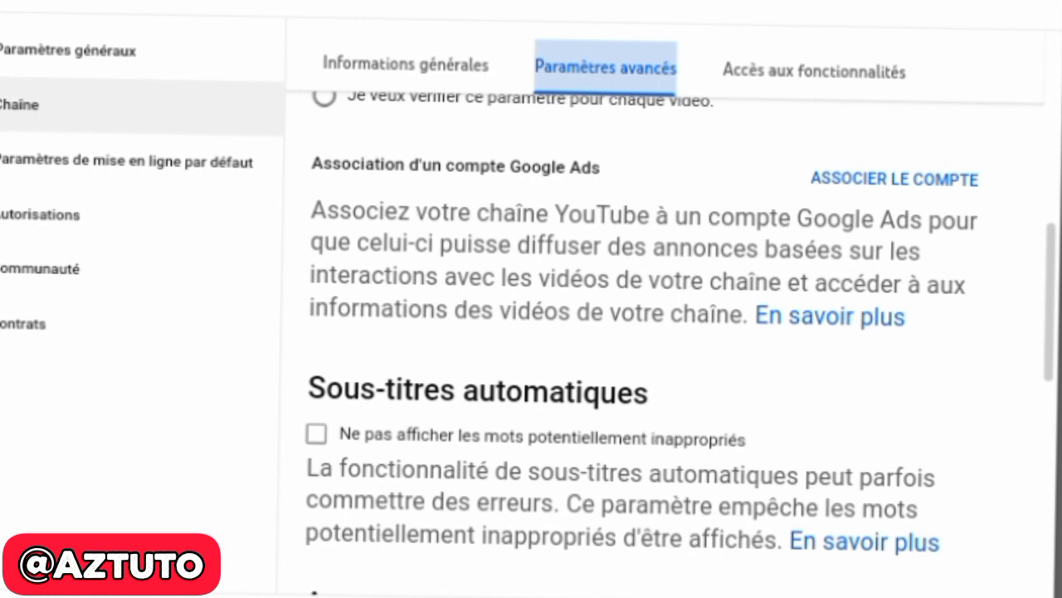
pyautogui.scroll(-3, 681, 344)
pyautogui.scroll(-3, 681, 344)
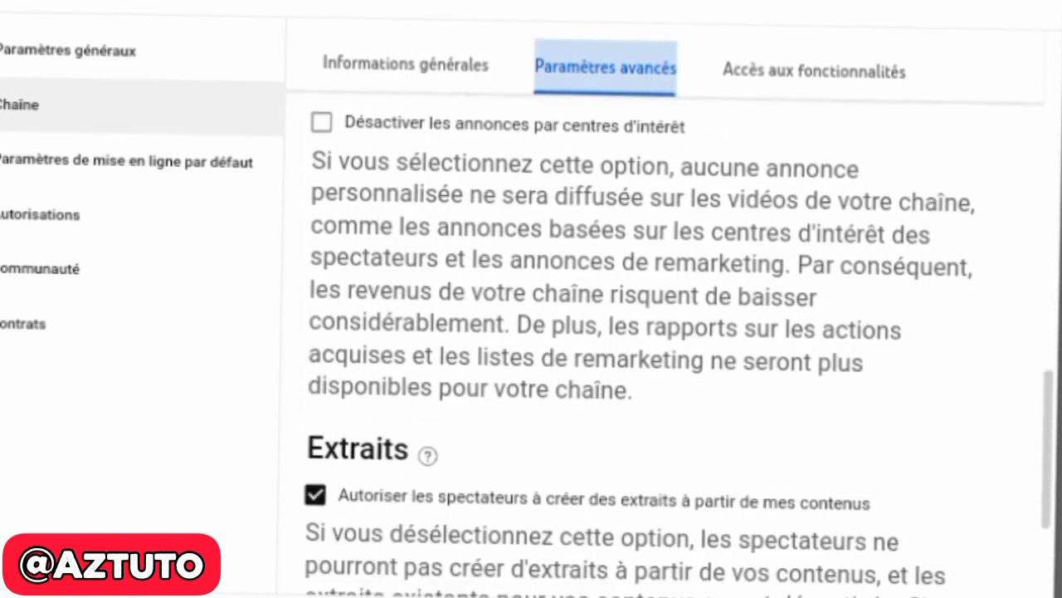
pyautogui.scroll(5, 681, 344)
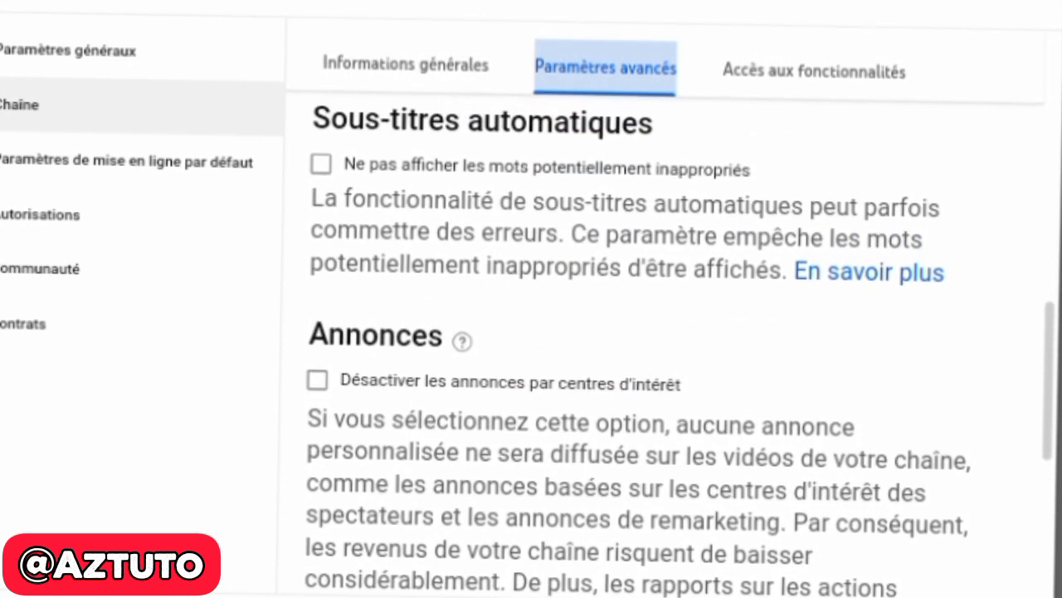
pyautogui.scroll(-4, 680, 343)
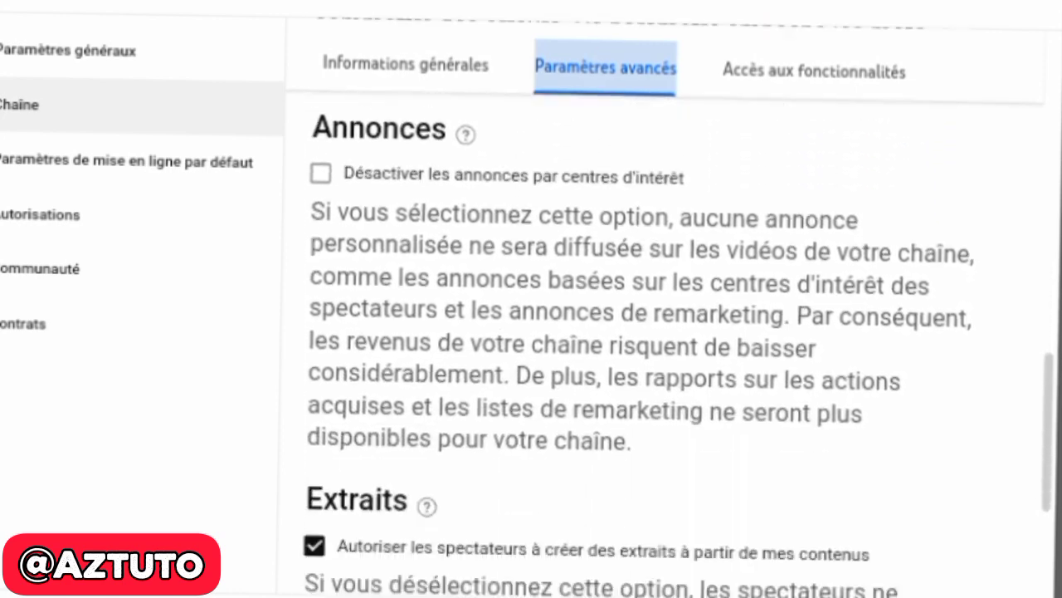
pyautogui.scroll(-2, 680, 343)
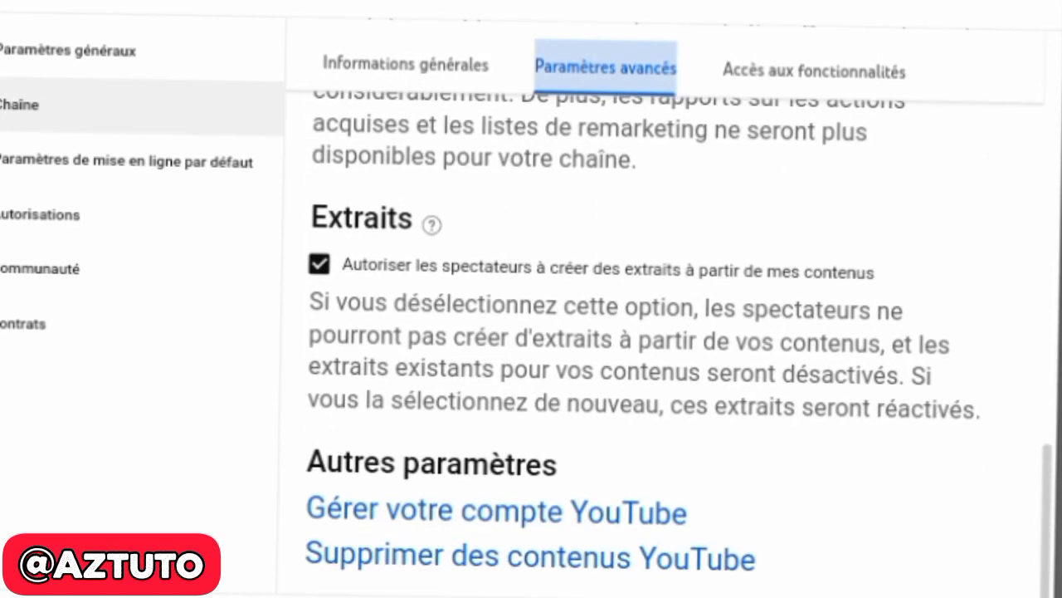
pyautogui.scroll(4, 681, 343)
# Check the feature access levels, then view the default upload settings with the hashtag description
pyautogui.click(859, 72)
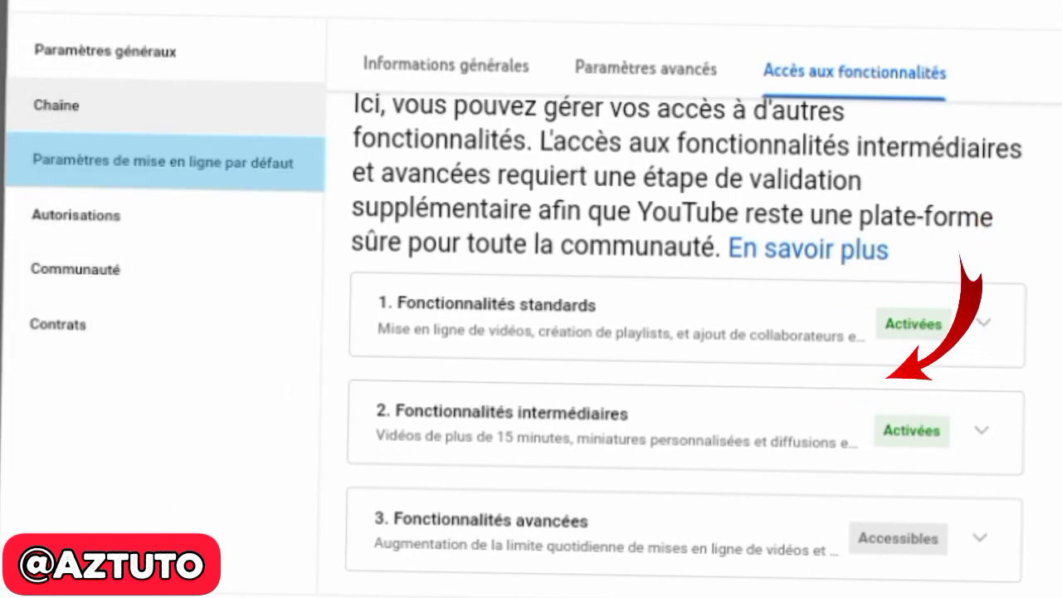
pyautogui.click(163, 162)
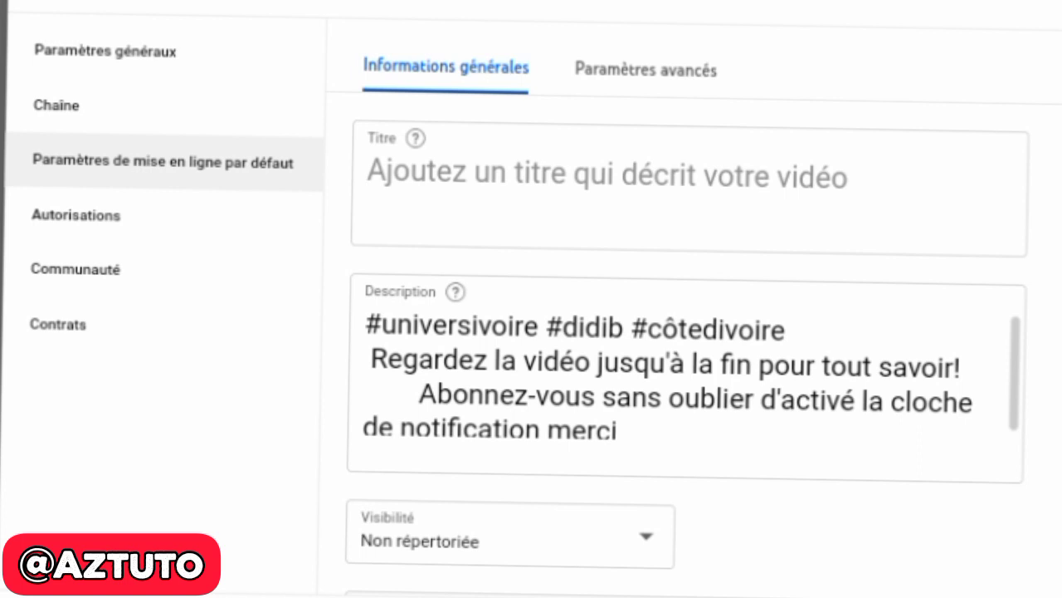
# Set the default upload visibility to Non répertoriée and view the seven preset tags
pyautogui.scroll(-2, 689, 332)
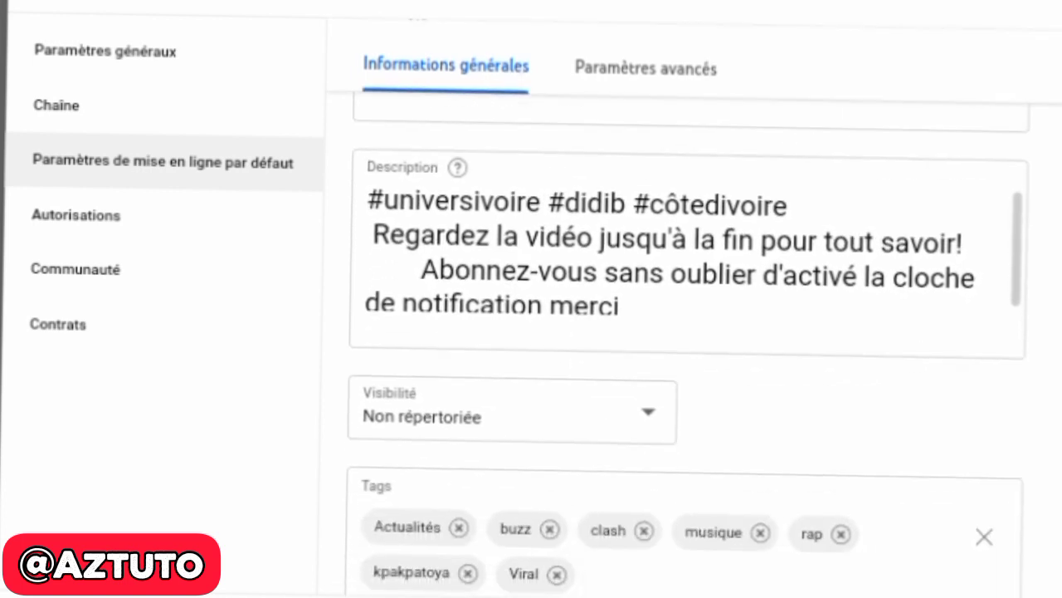
pyautogui.click(648, 411)
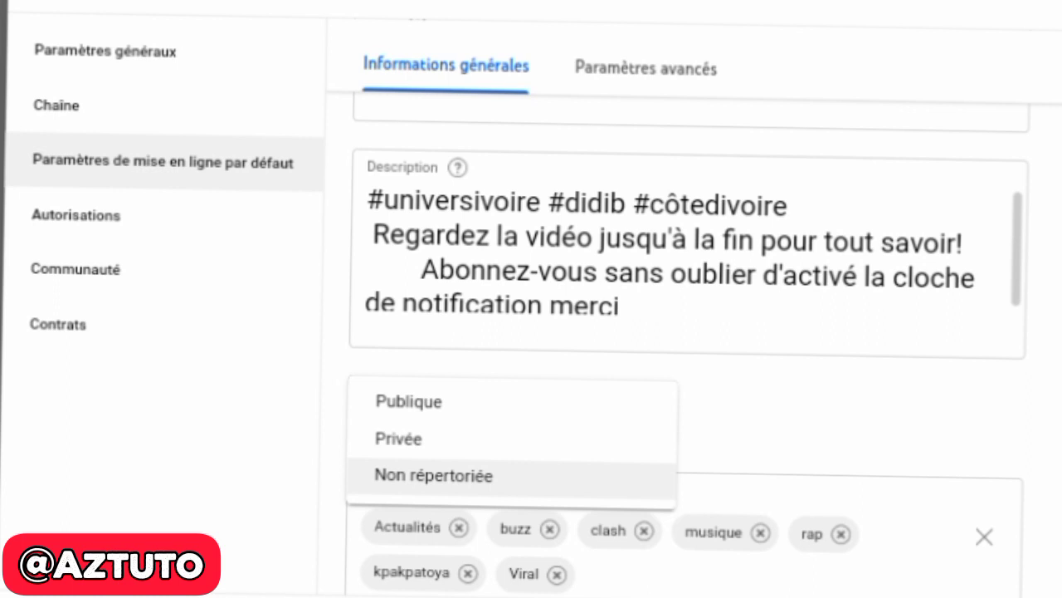
pyautogui.click(433, 476)
pyautogui.scroll(-1, 688, 345)
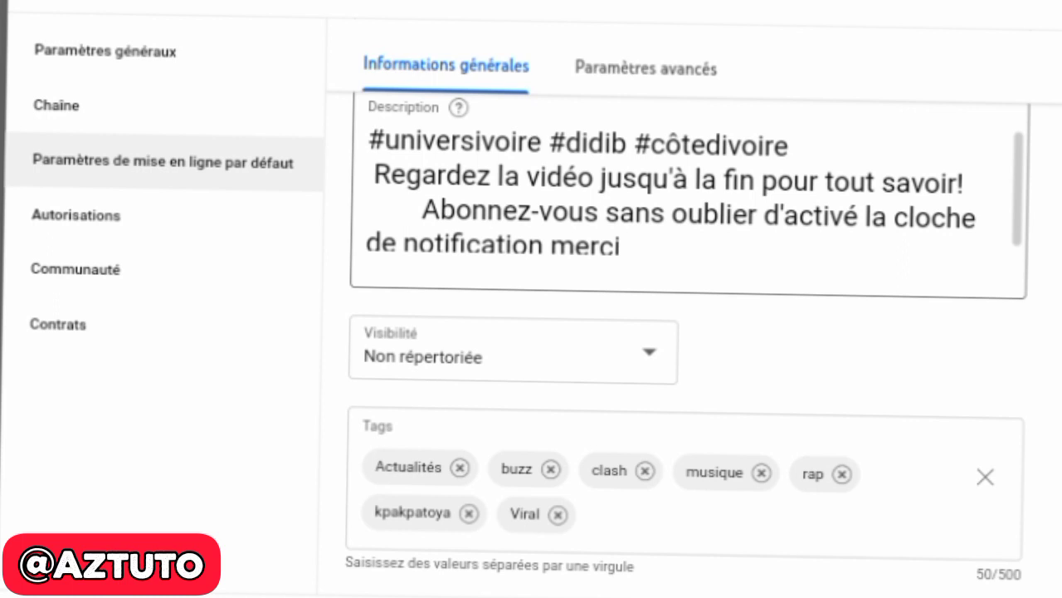
# Review the channel Autorisations, return to Paramètres généraux, and save all channel settings
pyautogui.click(77, 215)
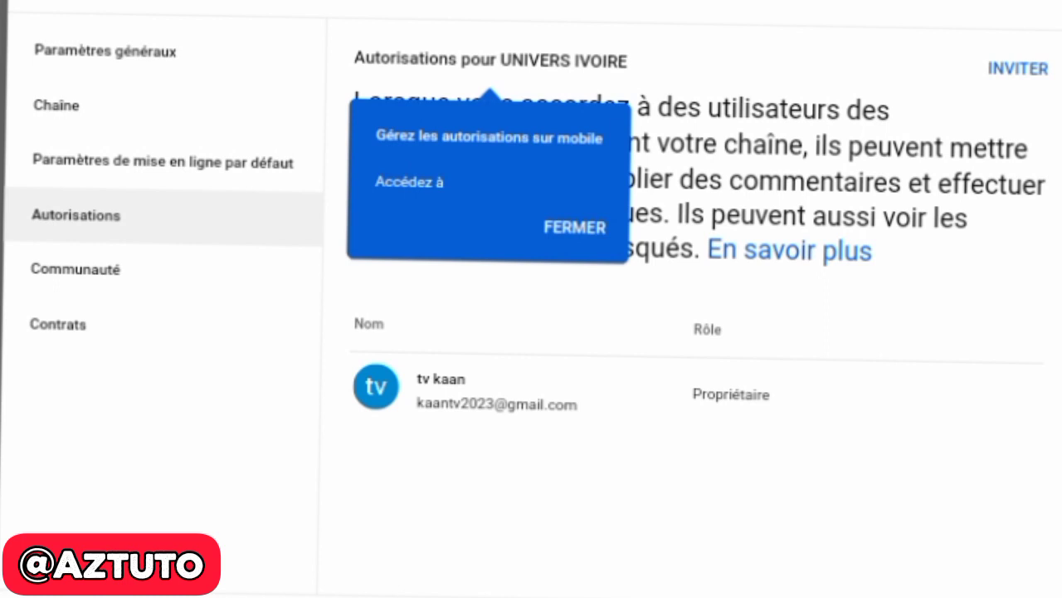
pyautogui.click(162, 161)
pyautogui.click(77, 216)
pyautogui.click(163, 162)
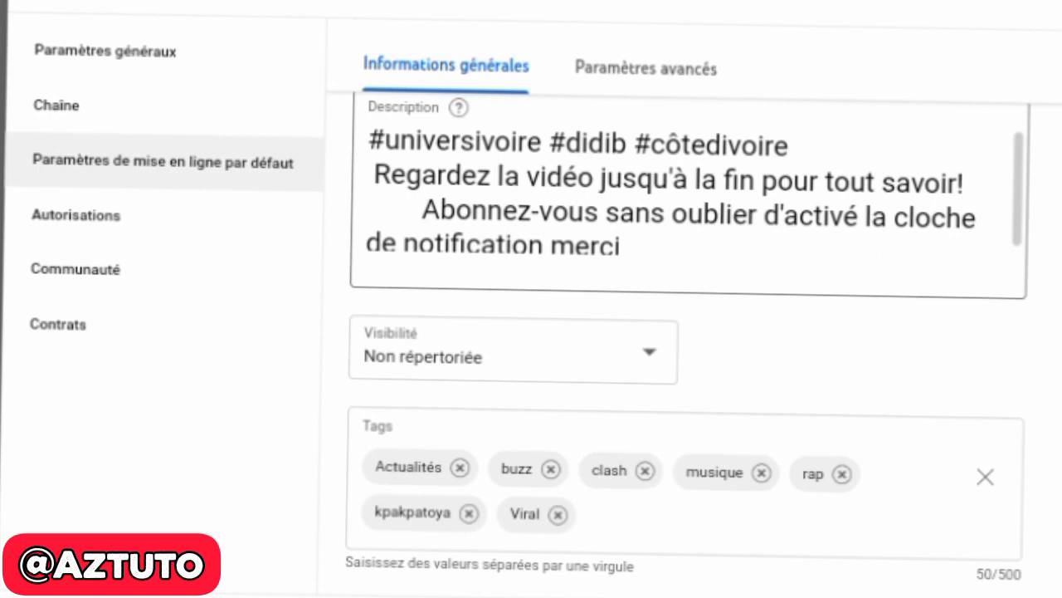
pyautogui.click(76, 215)
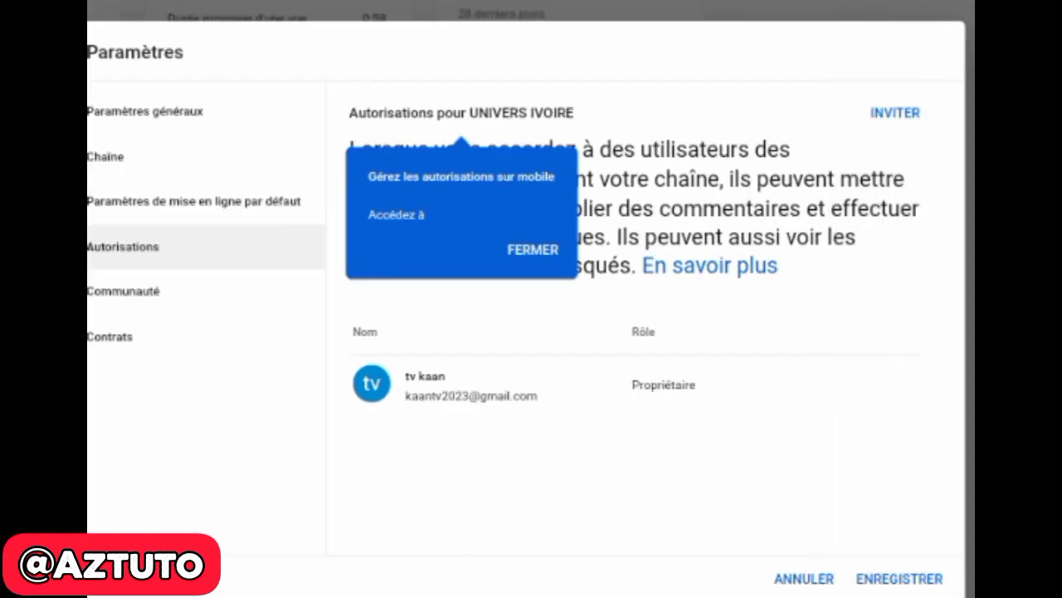
pyautogui.click(145, 111)
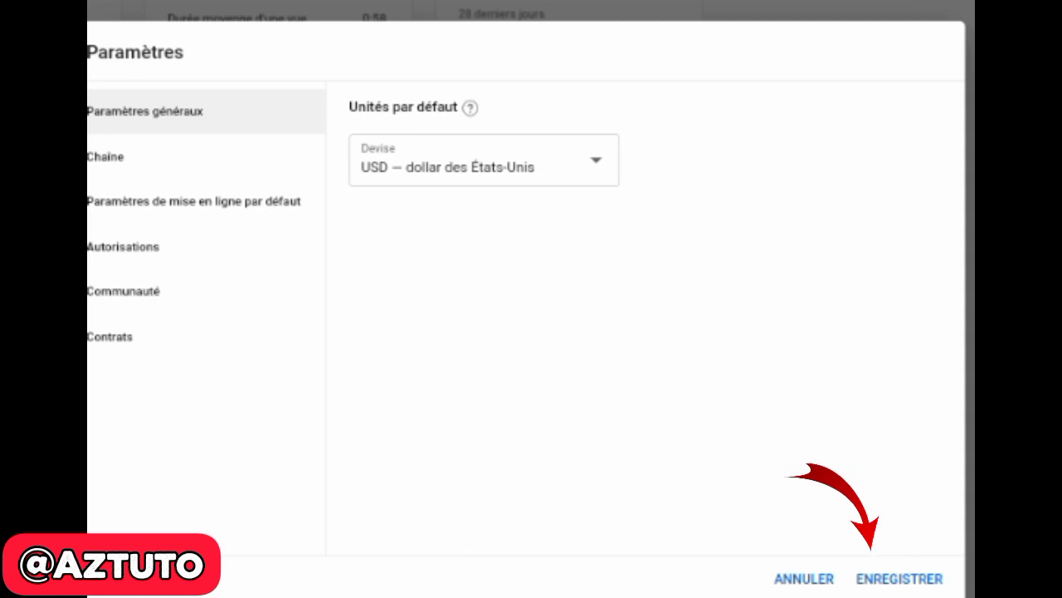
pyautogui.click(899, 579)
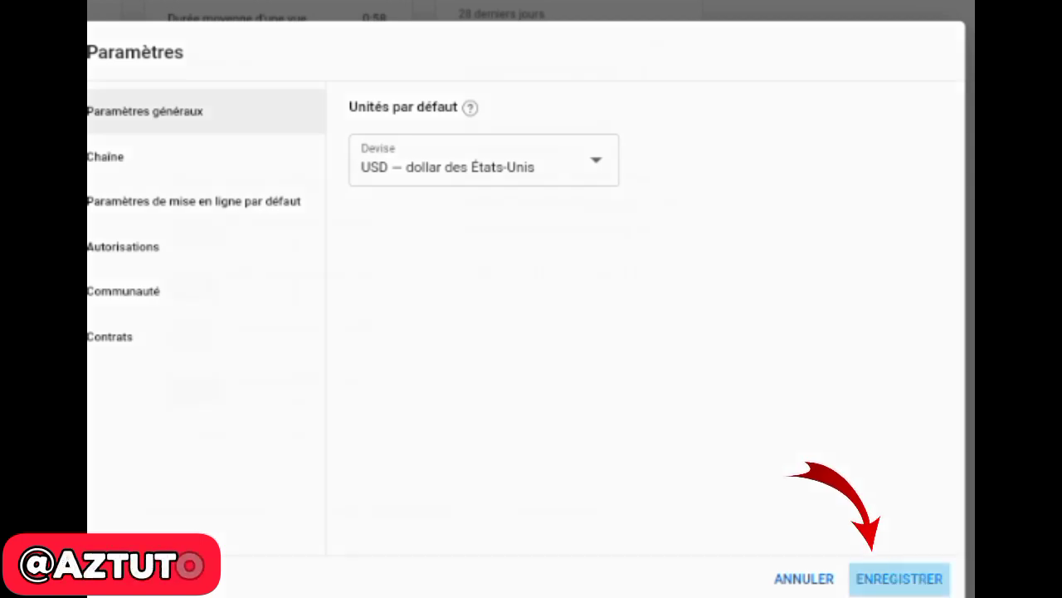